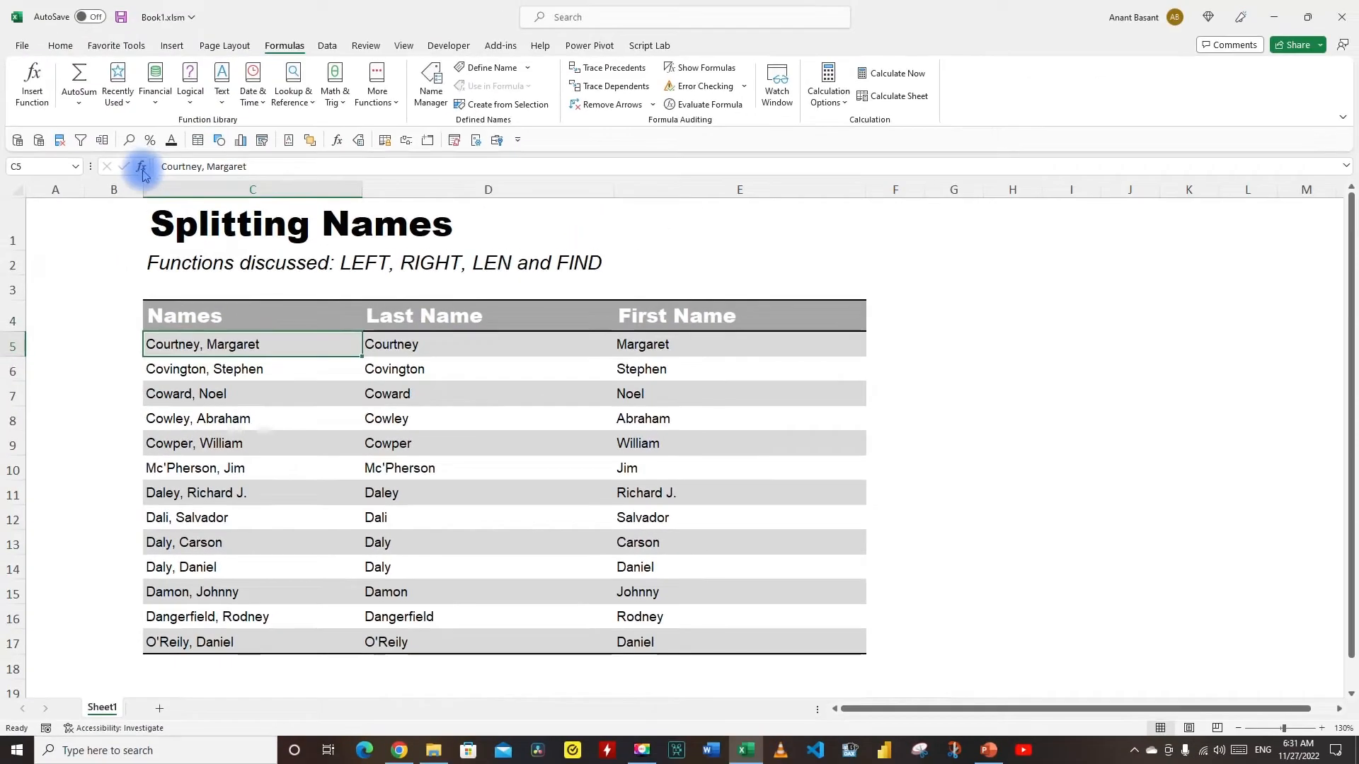
# Step: Search for the LEFT function and start inserting it in cell C5
pyautogui.click(142, 170)
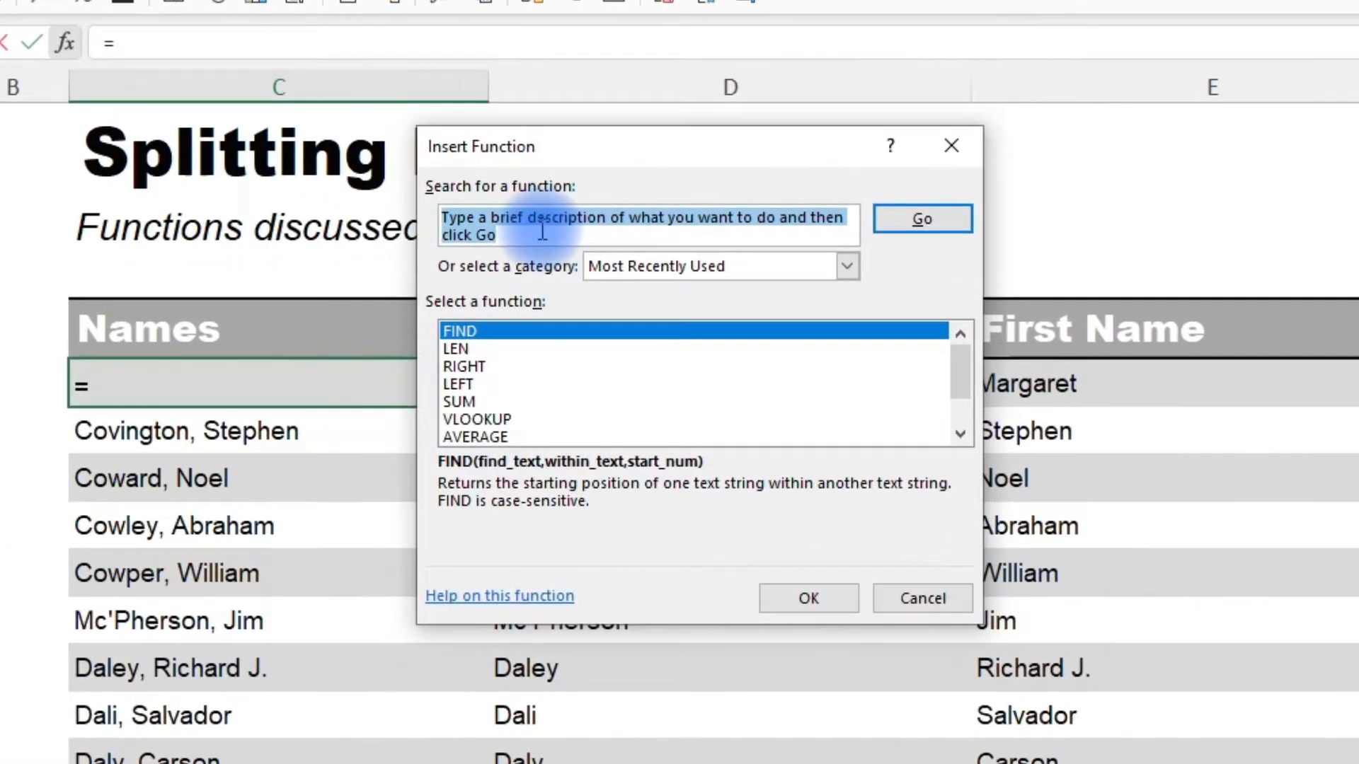
pyautogui.click(542, 230)
pyautogui.write('left')
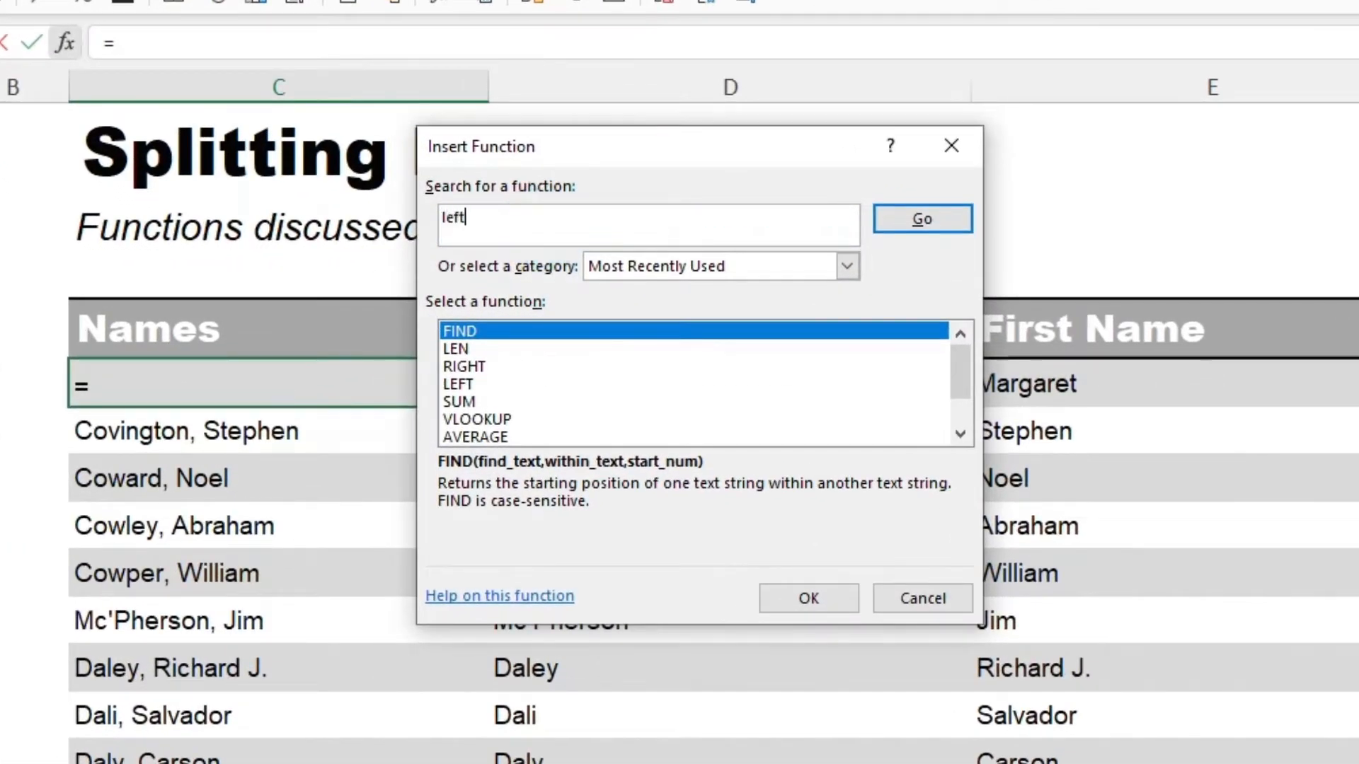
pyautogui.click(907, 223)
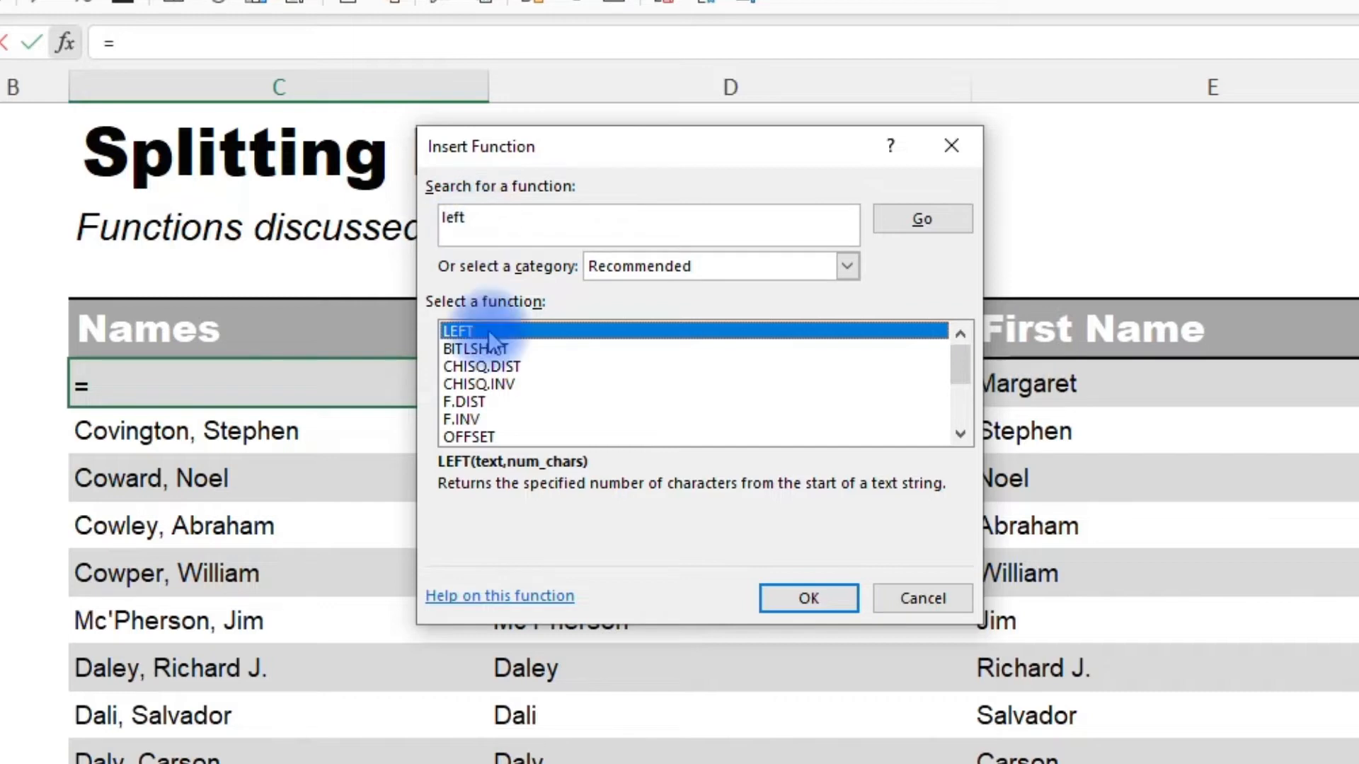
pyautogui.click(807, 599)
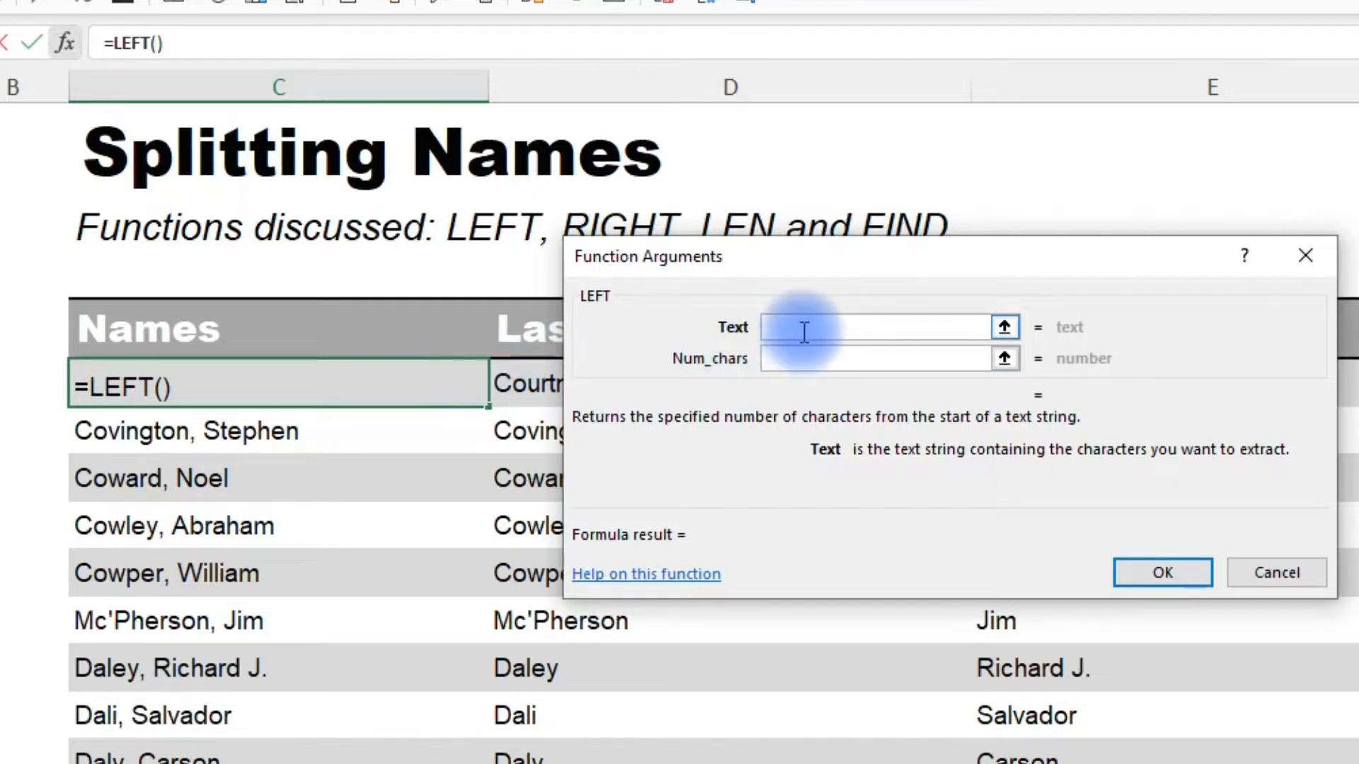
# Step: Try LEFT on the text in C6 with 4 characters and with 1 character, and discard the formula
pyautogui.click(791, 358)
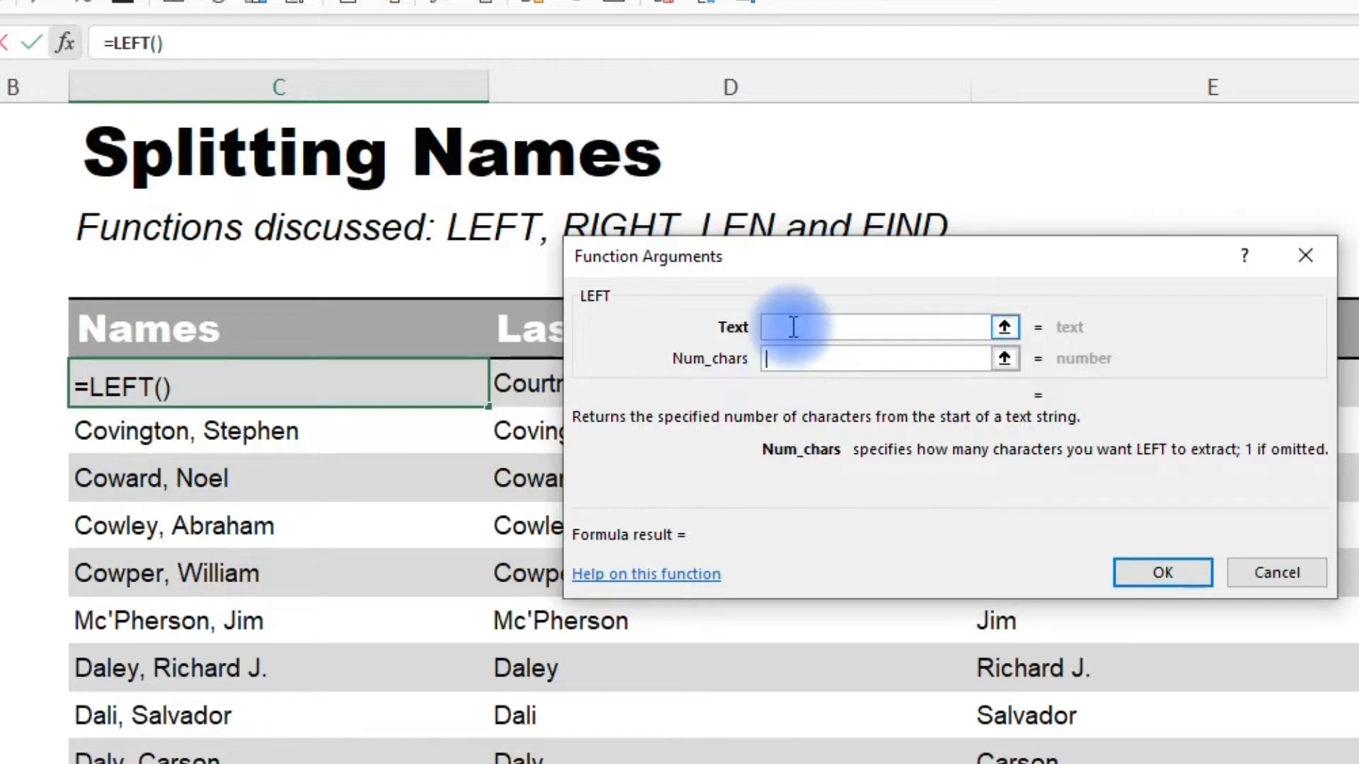
pyautogui.click(794, 325)
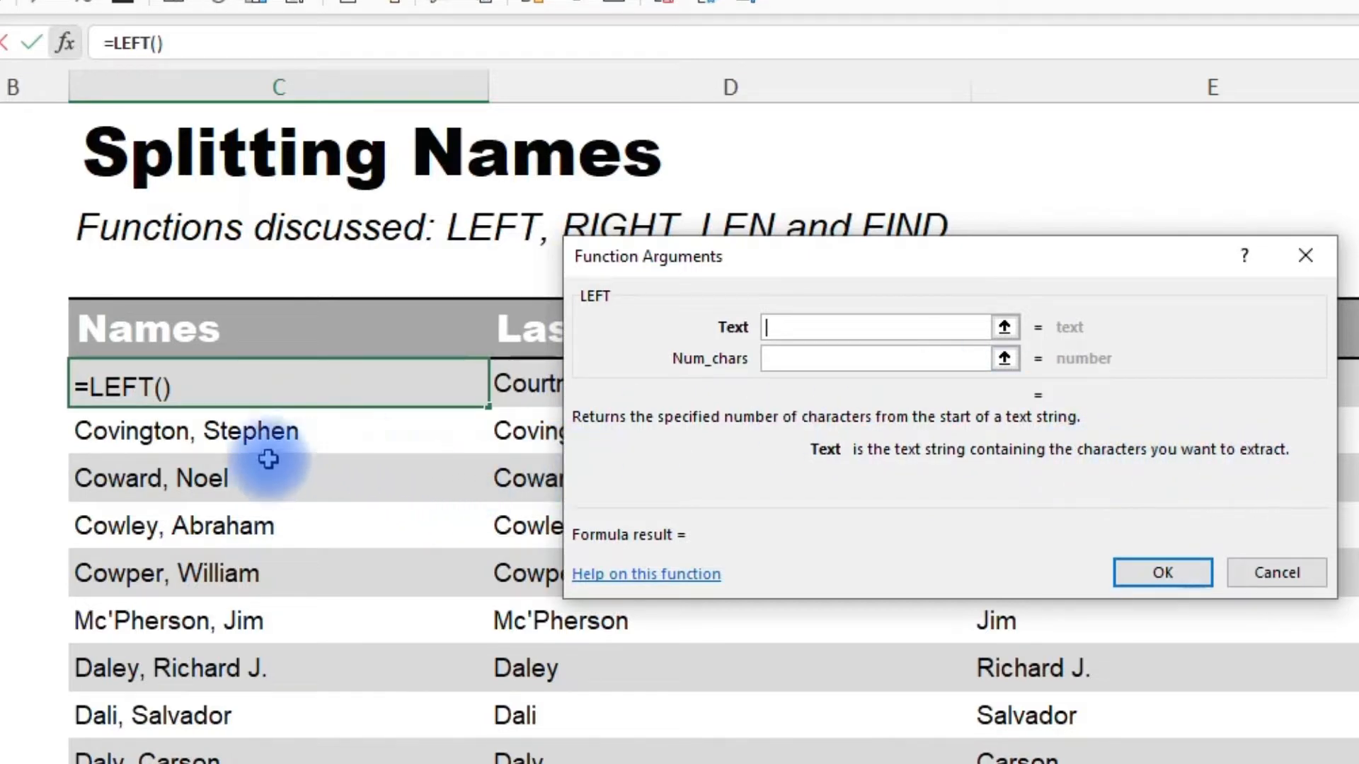
pyautogui.click(276, 435)
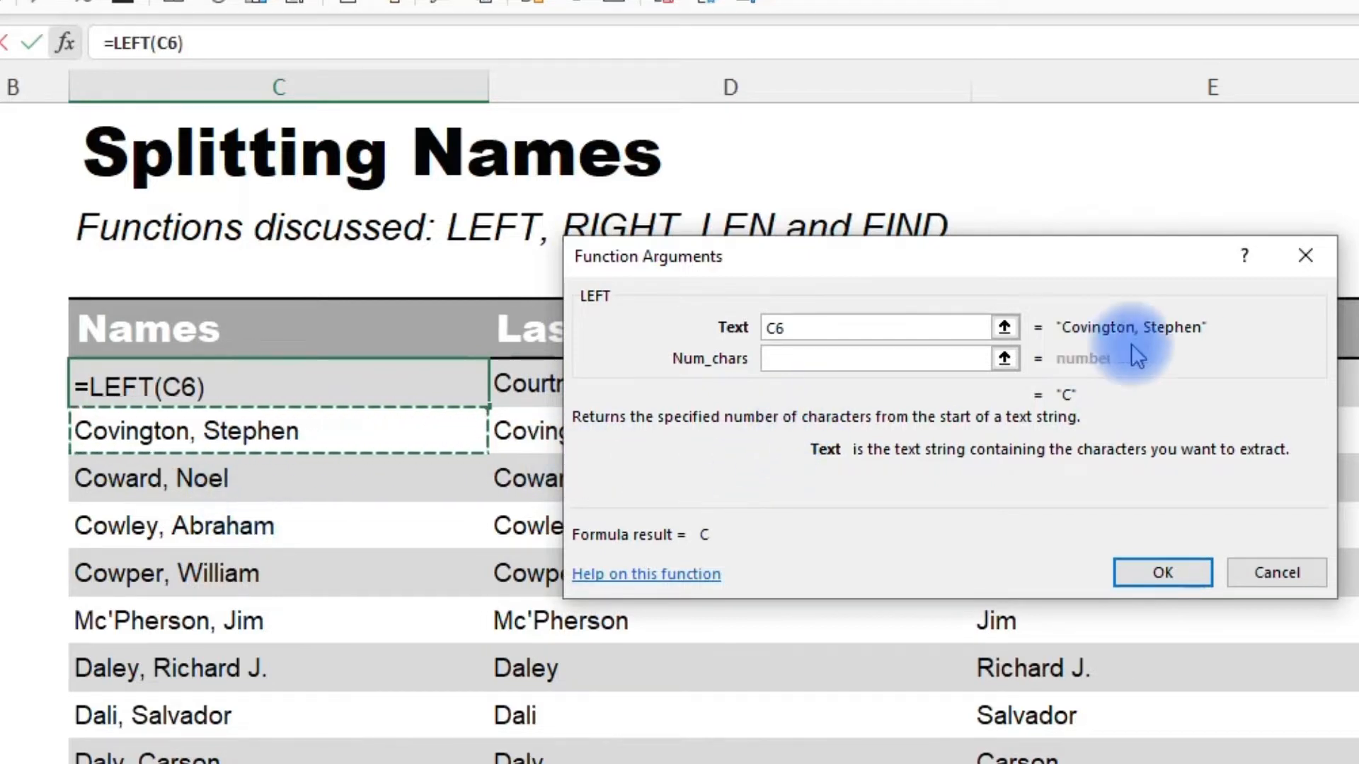
pyautogui.click(823, 360)
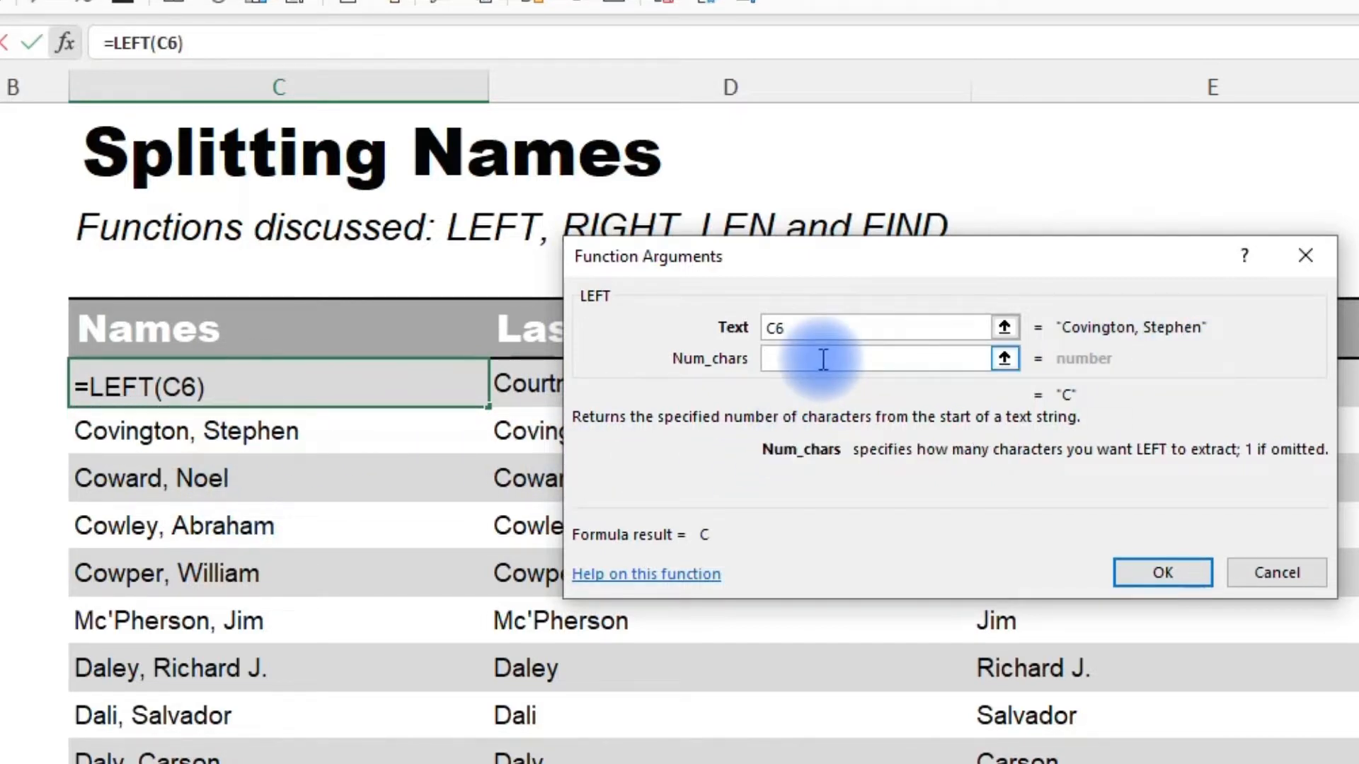
pyautogui.write('4')
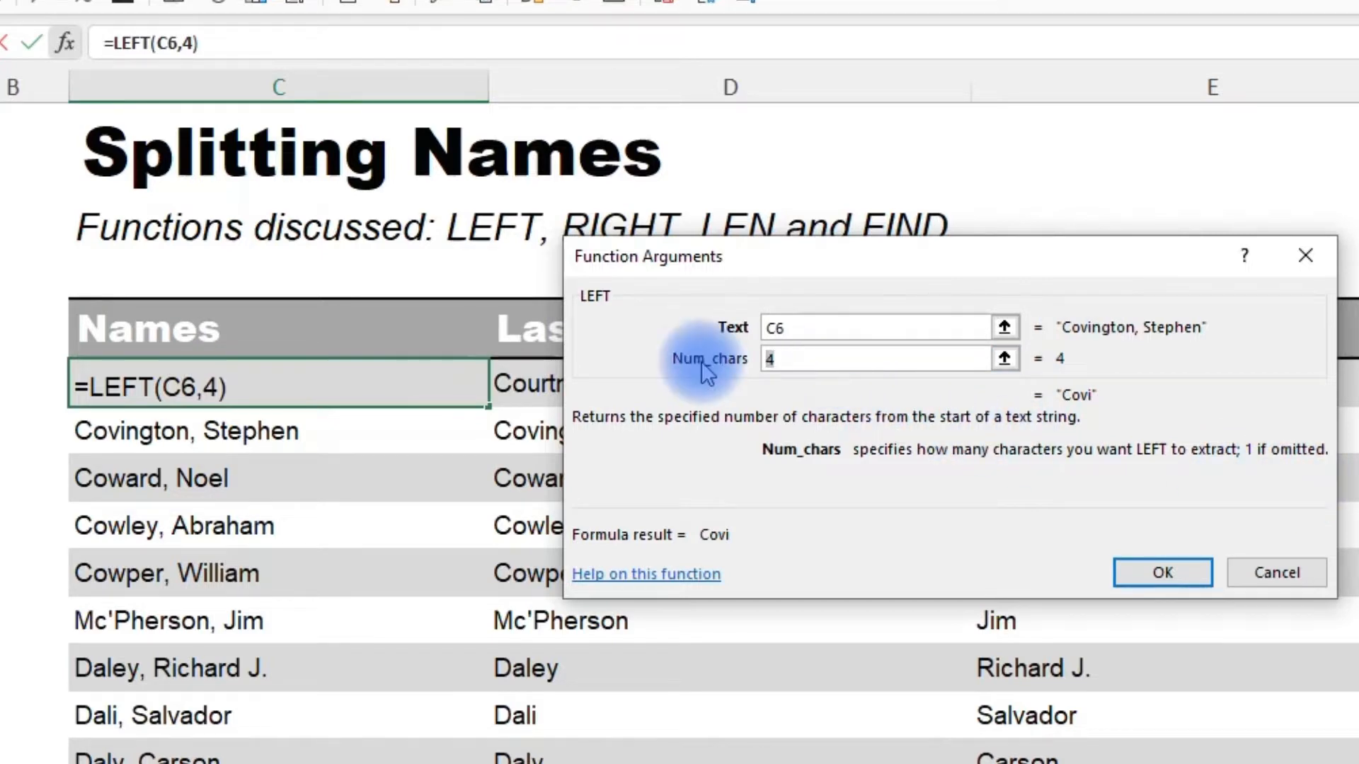
pyautogui.press('BackSpace')
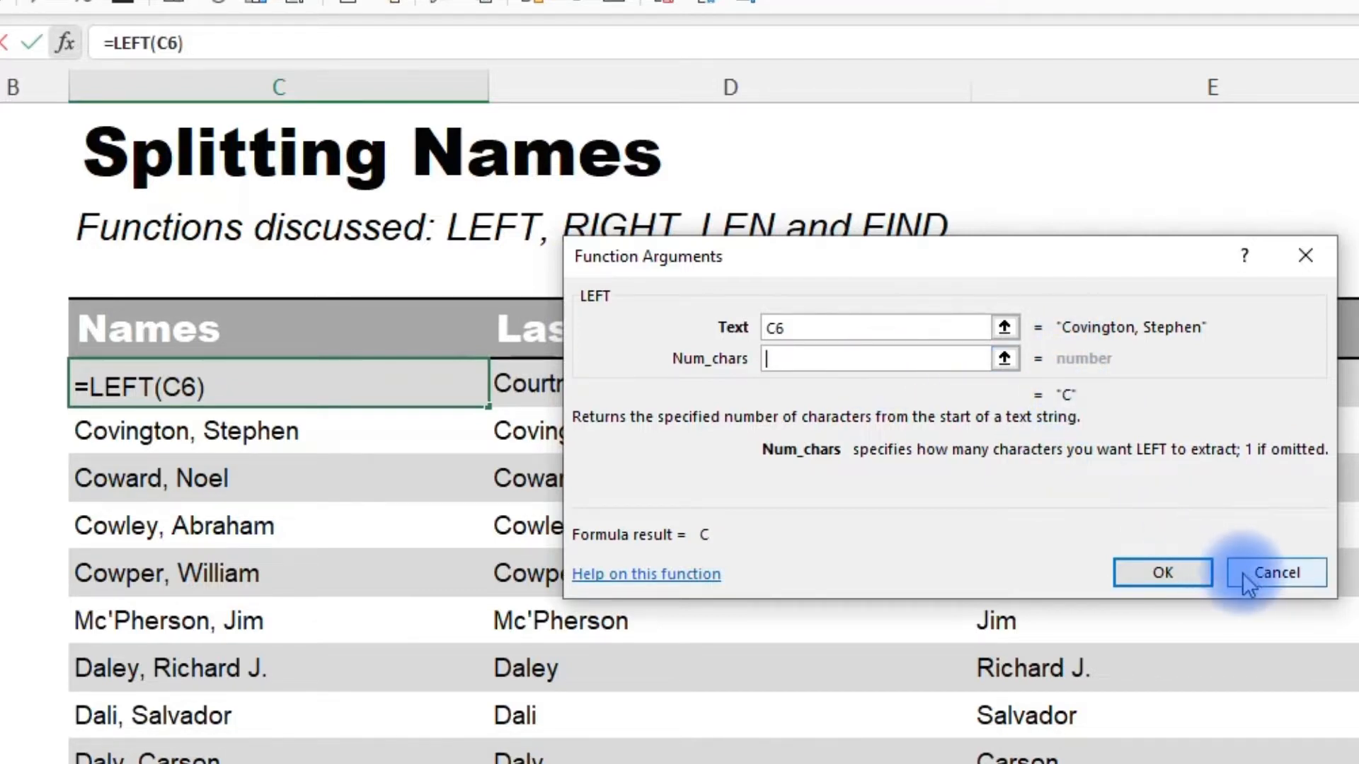
pyautogui.write('1')
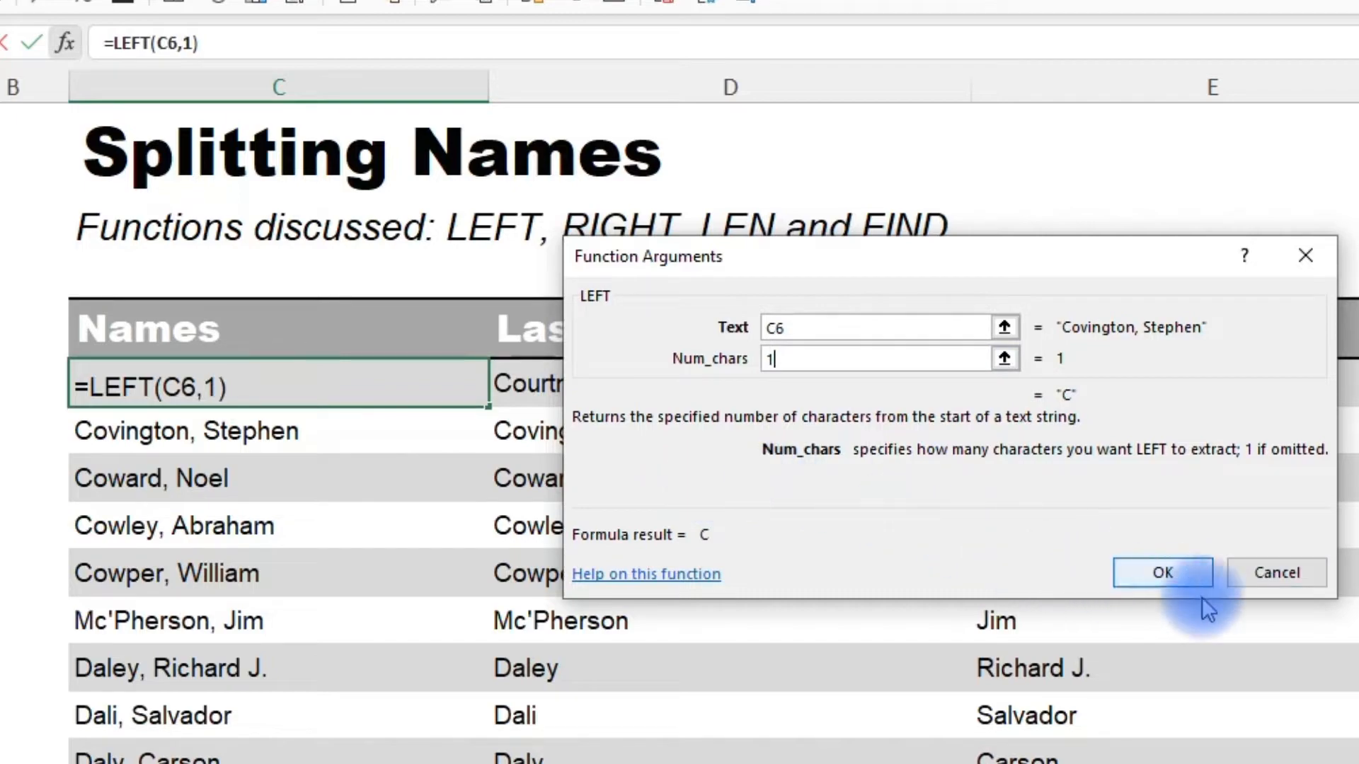
pyautogui.click(1250, 570)
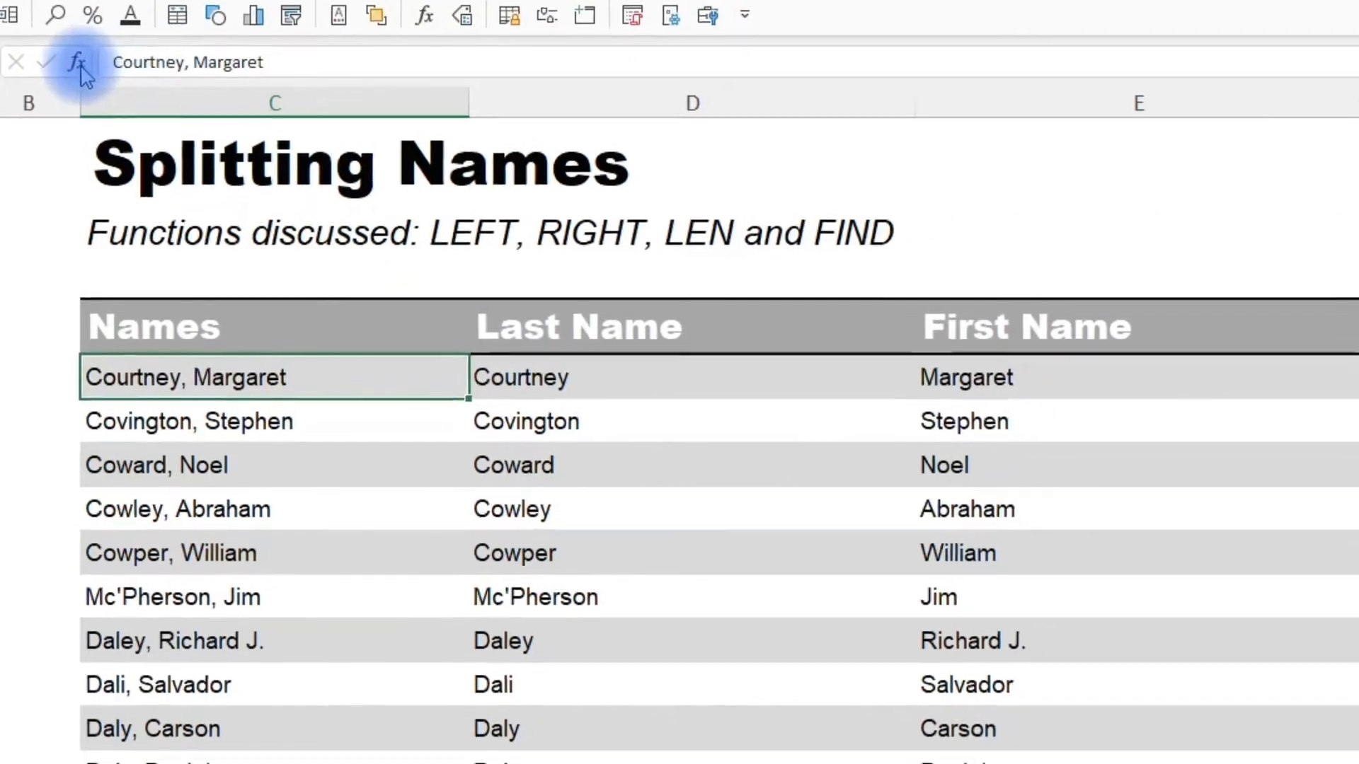
# Step: Try the RIGHT function on the text in C6 with 5 characters, and discard the formula
pyautogui.click(77, 62)
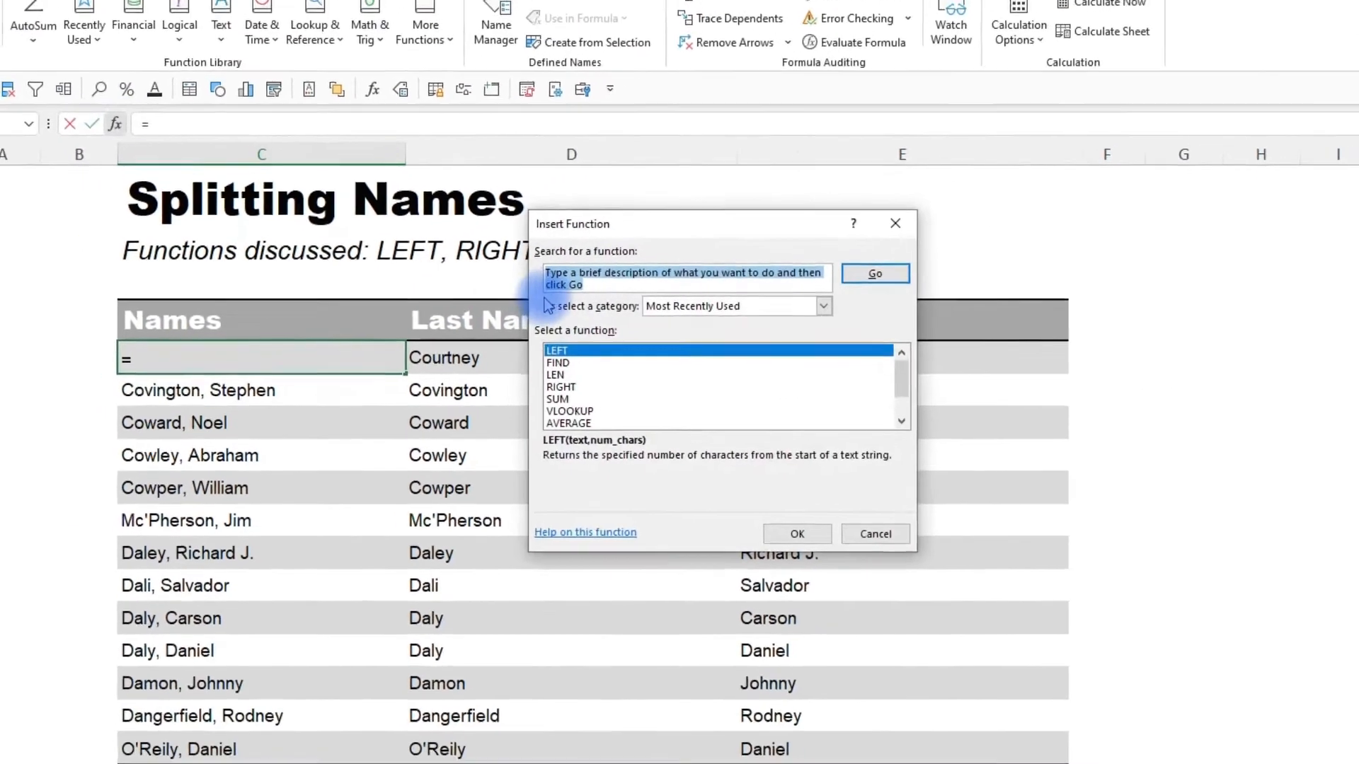
pyautogui.write('right')
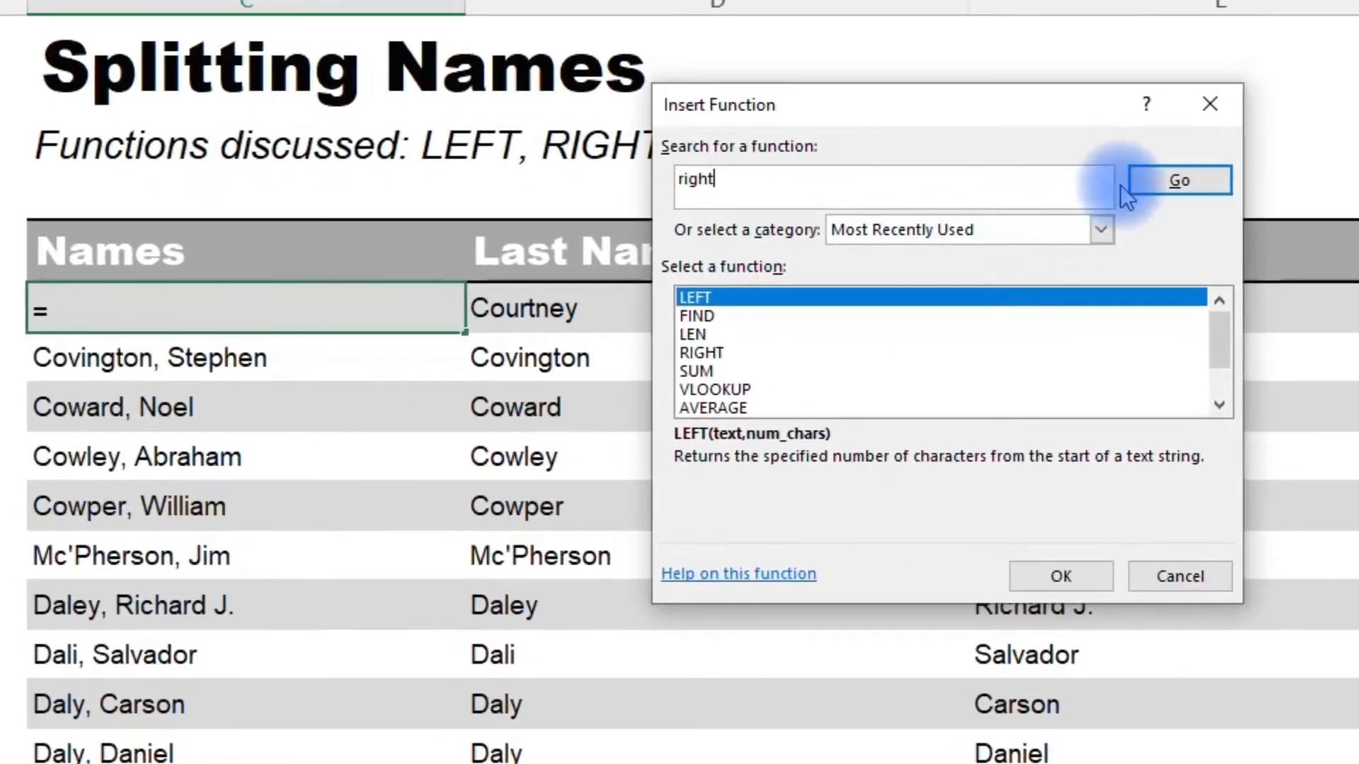
pyautogui.click(1134, 190)
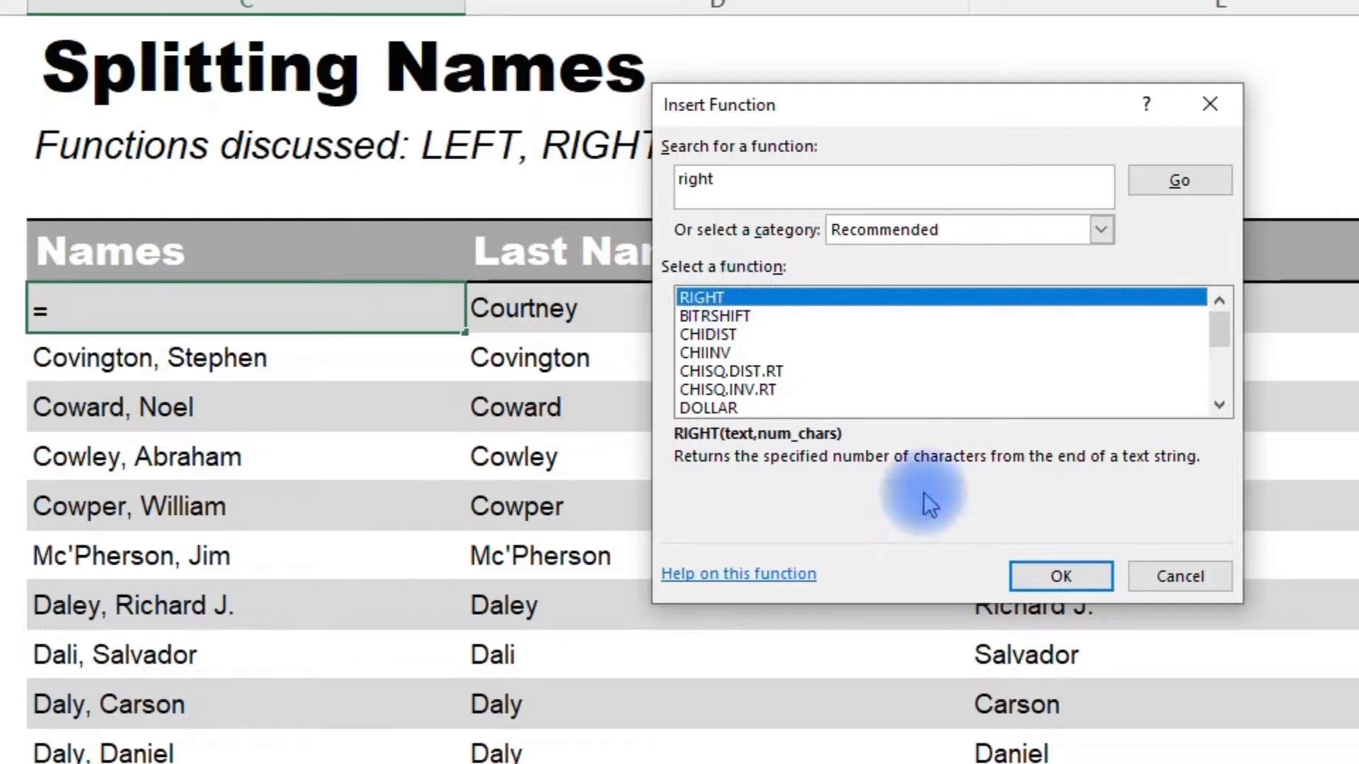
pyautogui.click(1058, 576)
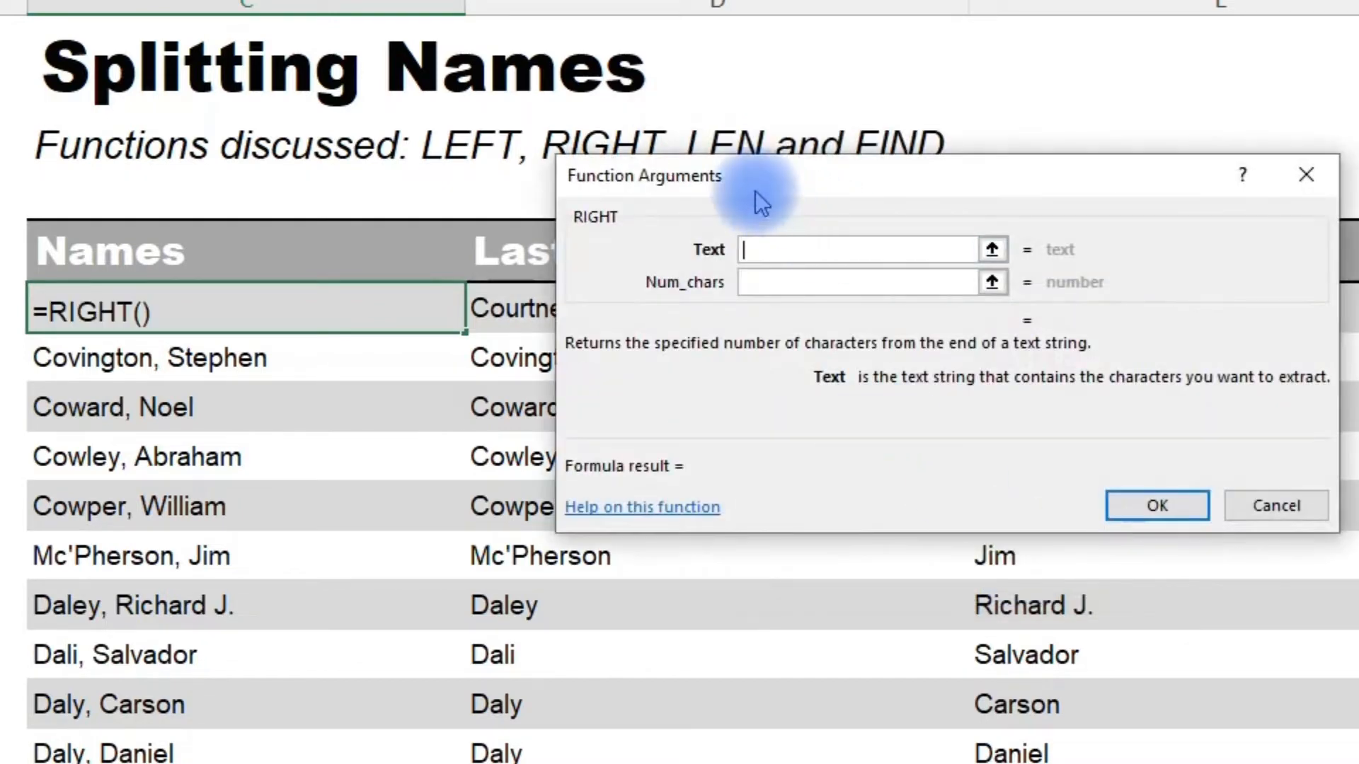
pyautogui.click(340, 351)
pyautogui.click(785, 281)
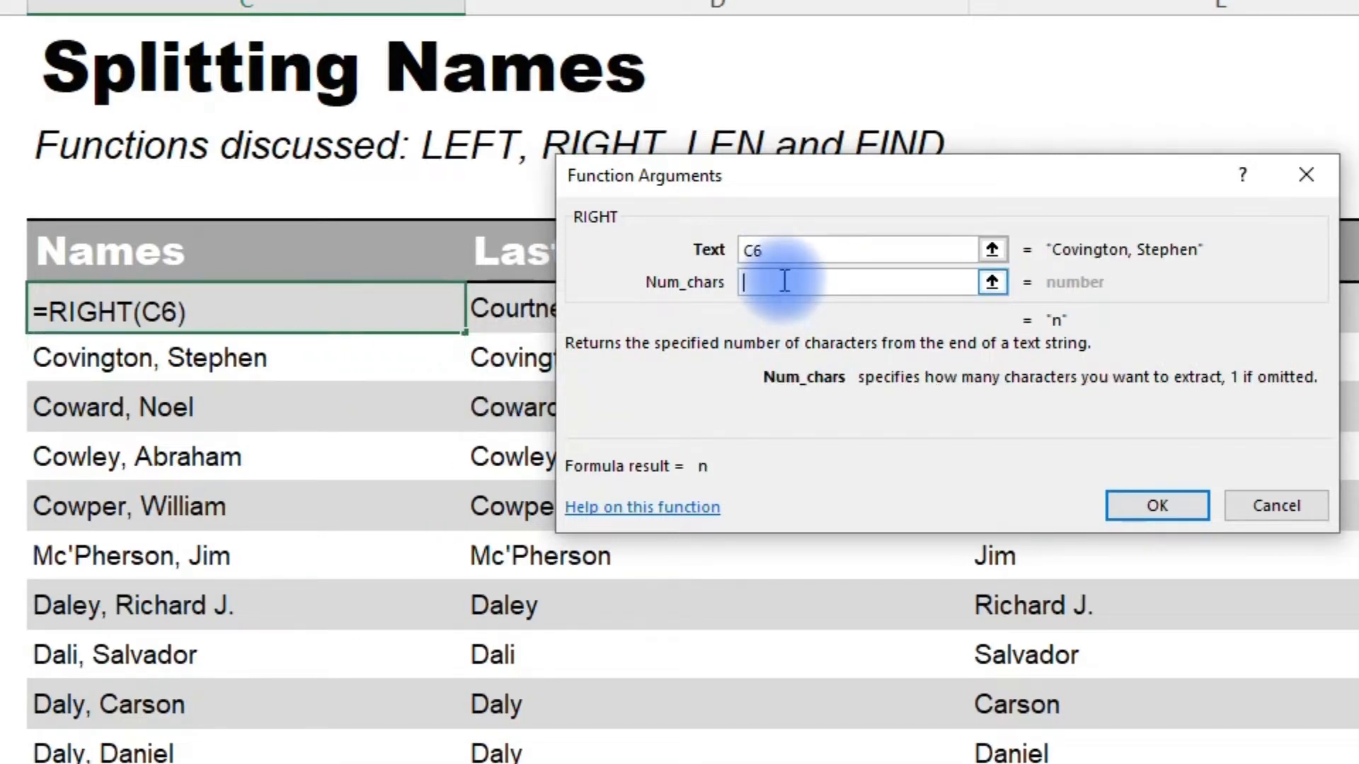
pyautogui.write('5')
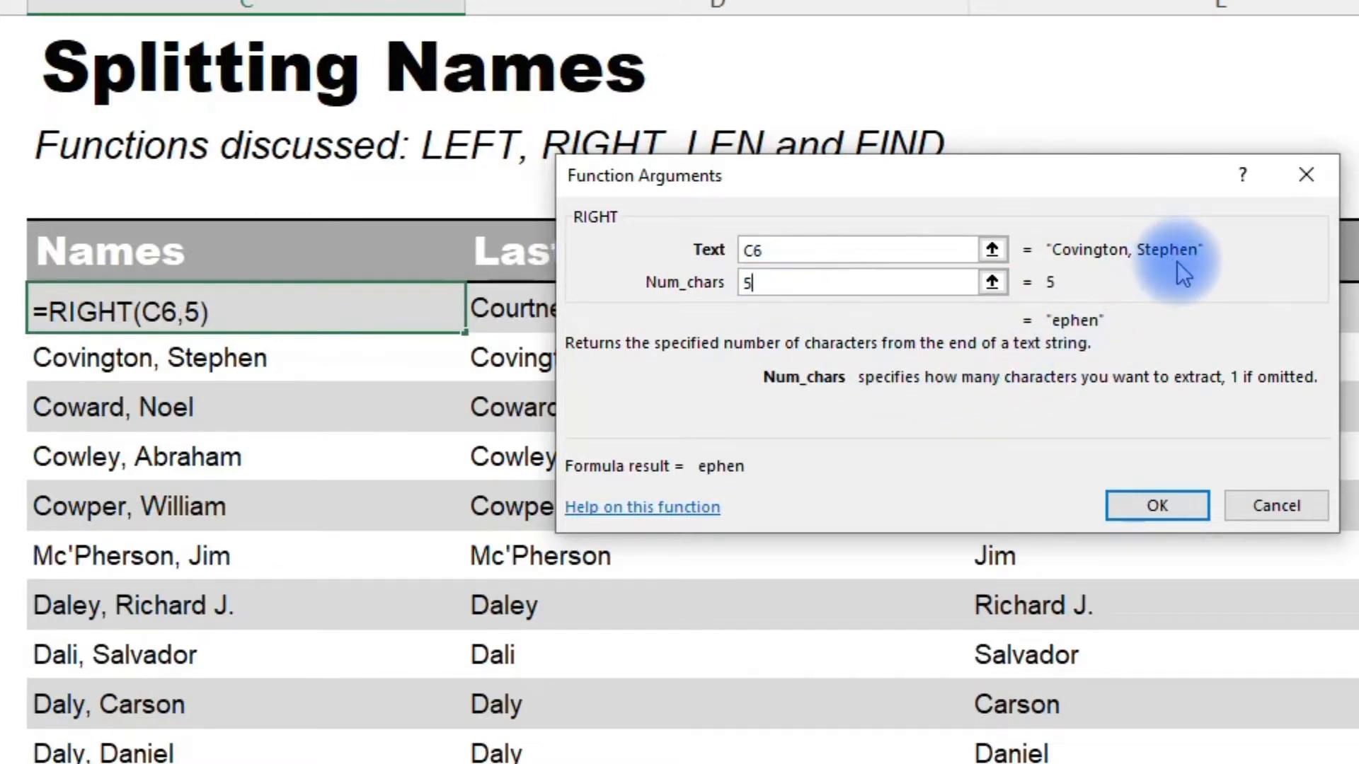
pyautogui.click(1277, 505)
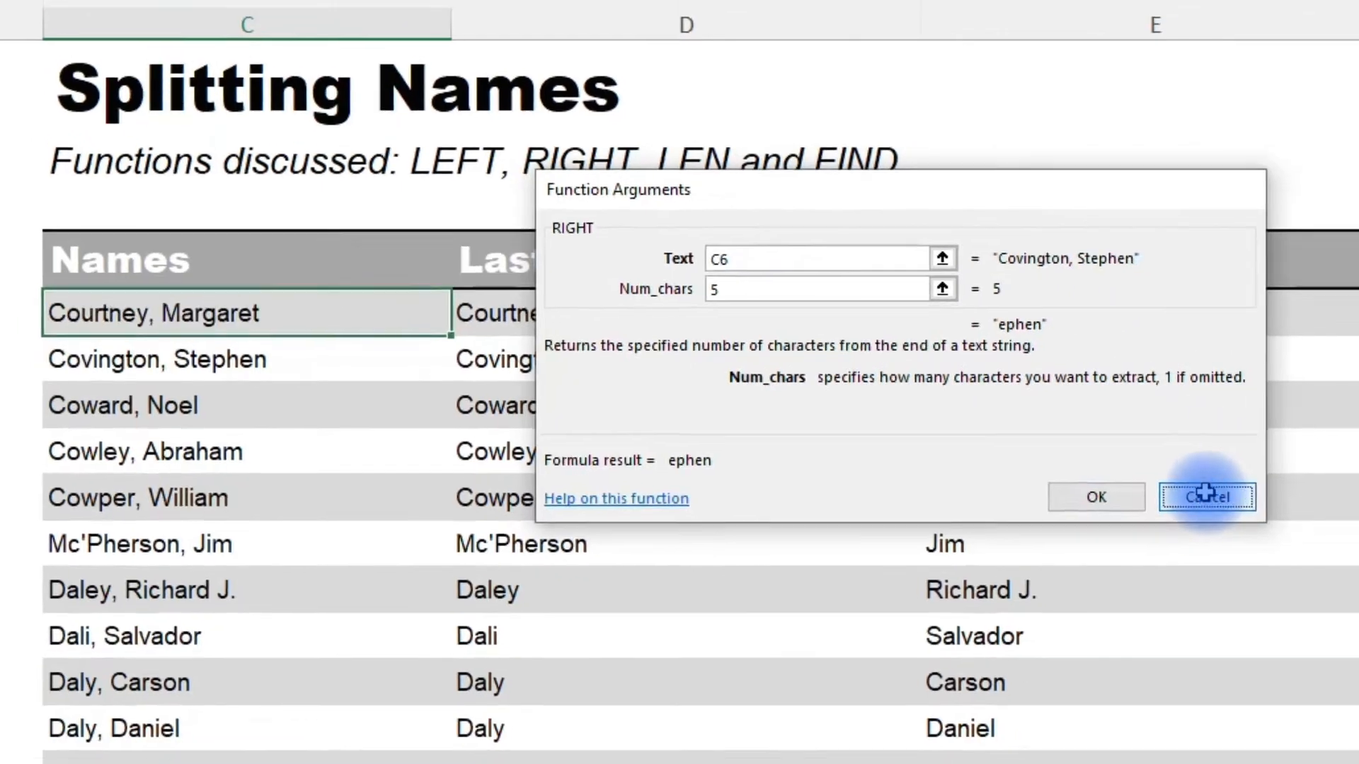
# Step: Clear the existing entries under Last Name and First Name in D5:E17
pyautogui.moveTo(915, 318); pyautogui.dragTo(1087, 763)
pyautogui.moveTo(701, 637); pyautogui.dragTo(701, 637)
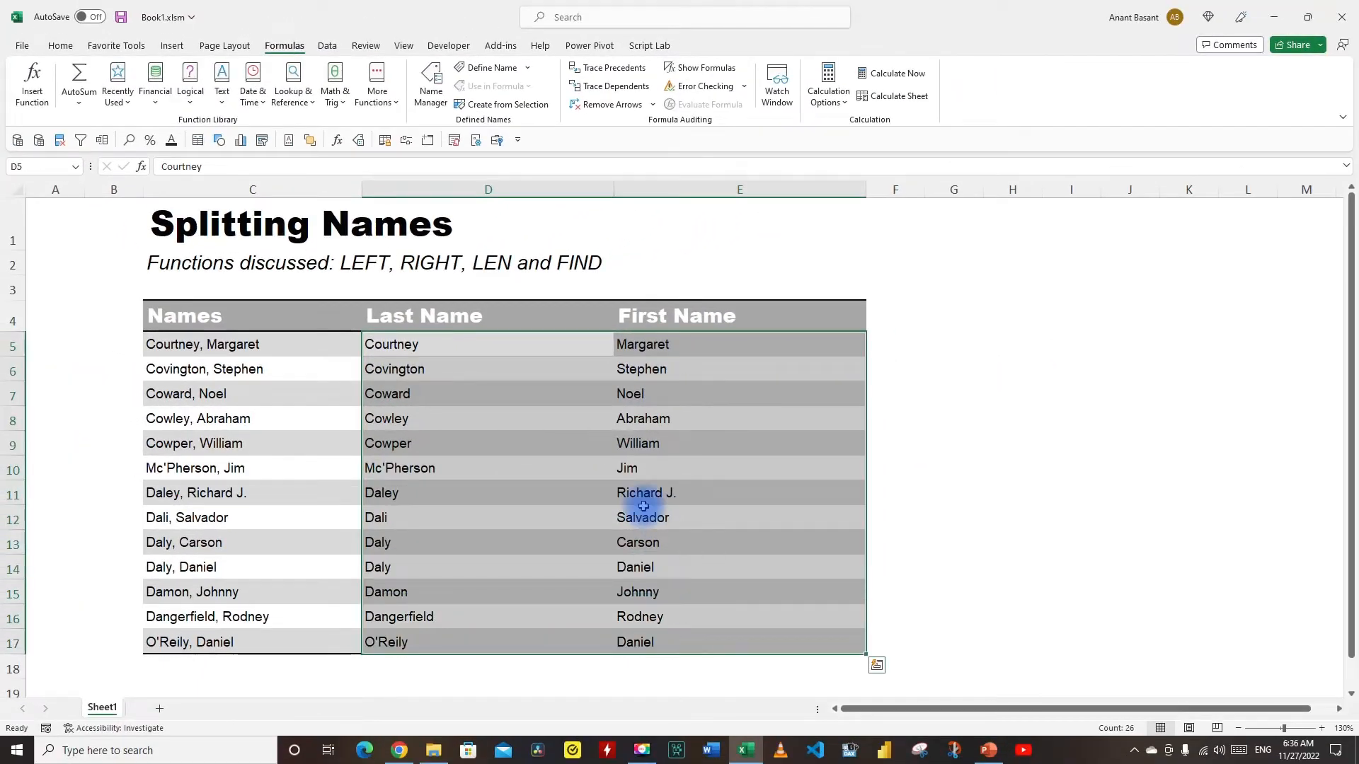
pyautogui.press('Delete')
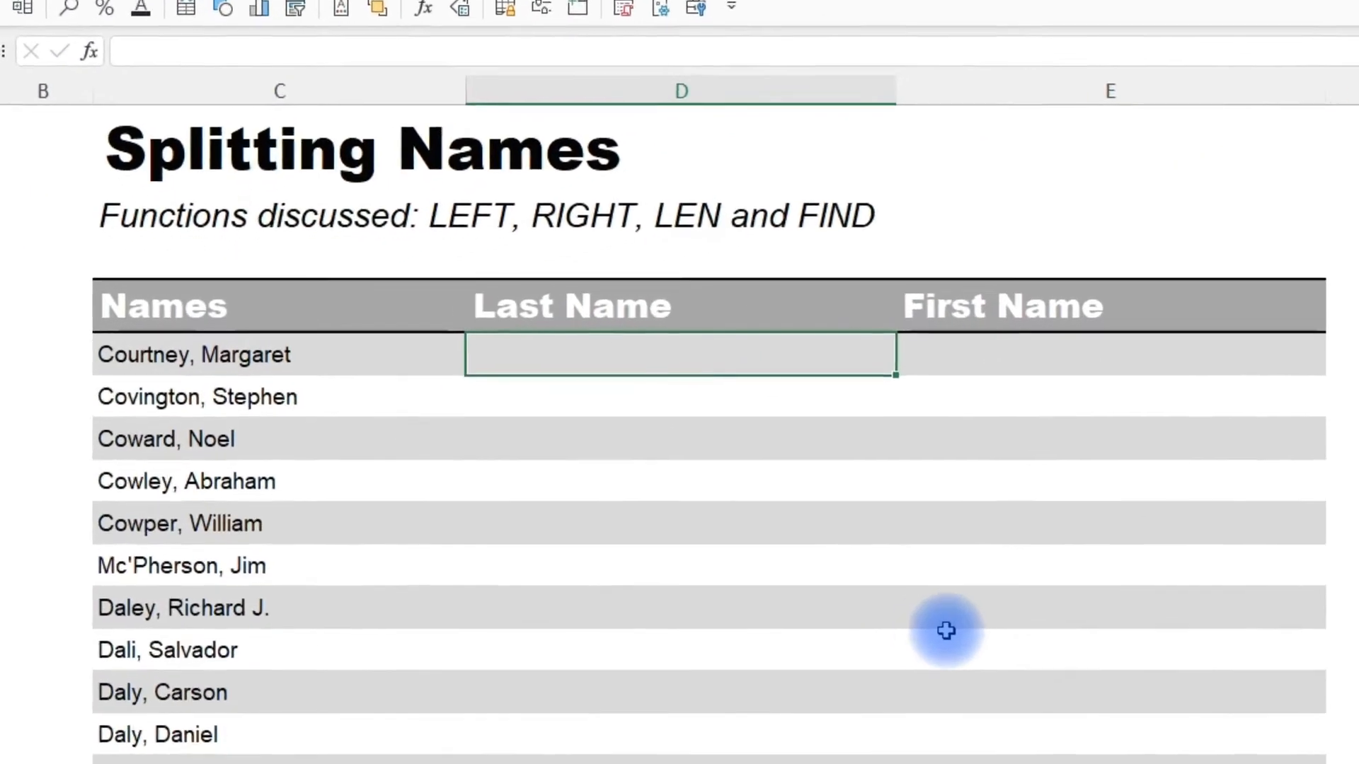
# Step: Enter the formula =LEFT(C5, 4) in the first Last Name cell, D5
pyautogui.write('=l')
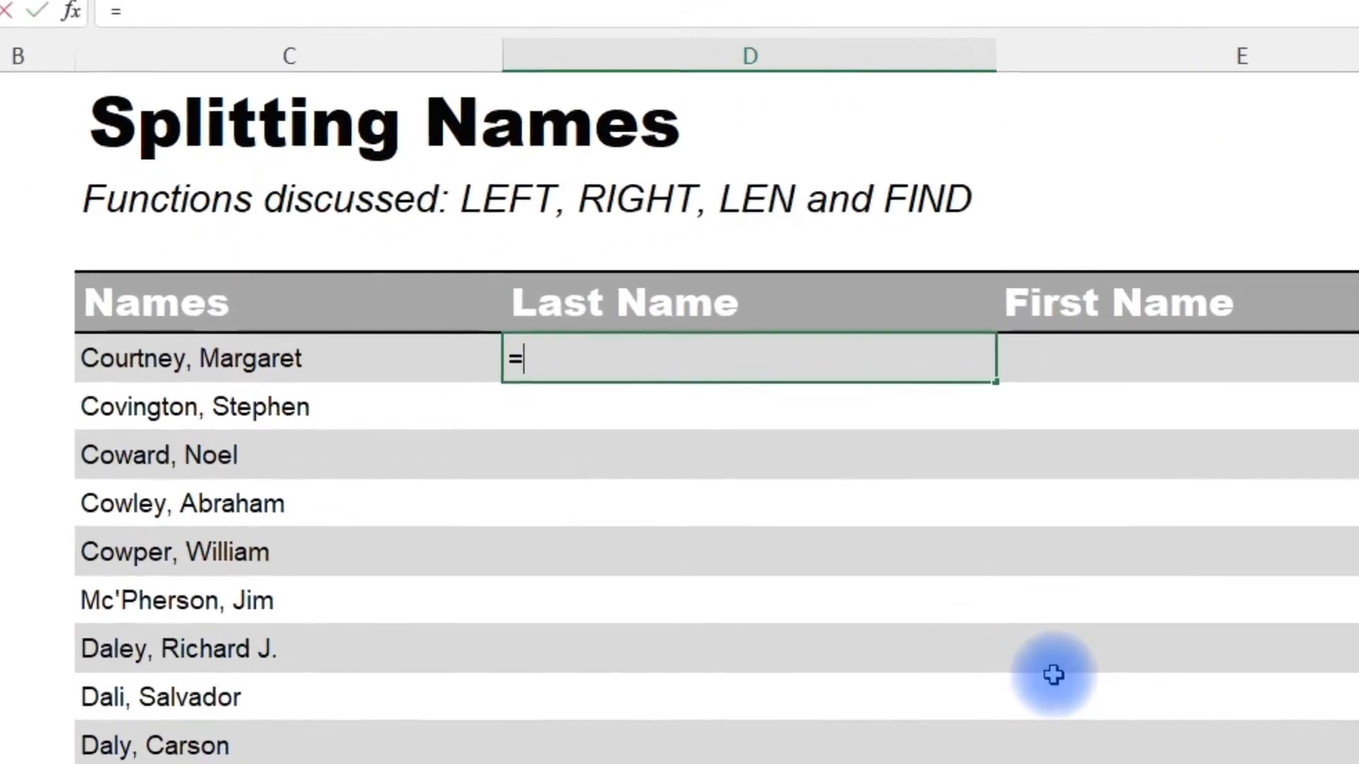
pyautogui.write('eft')
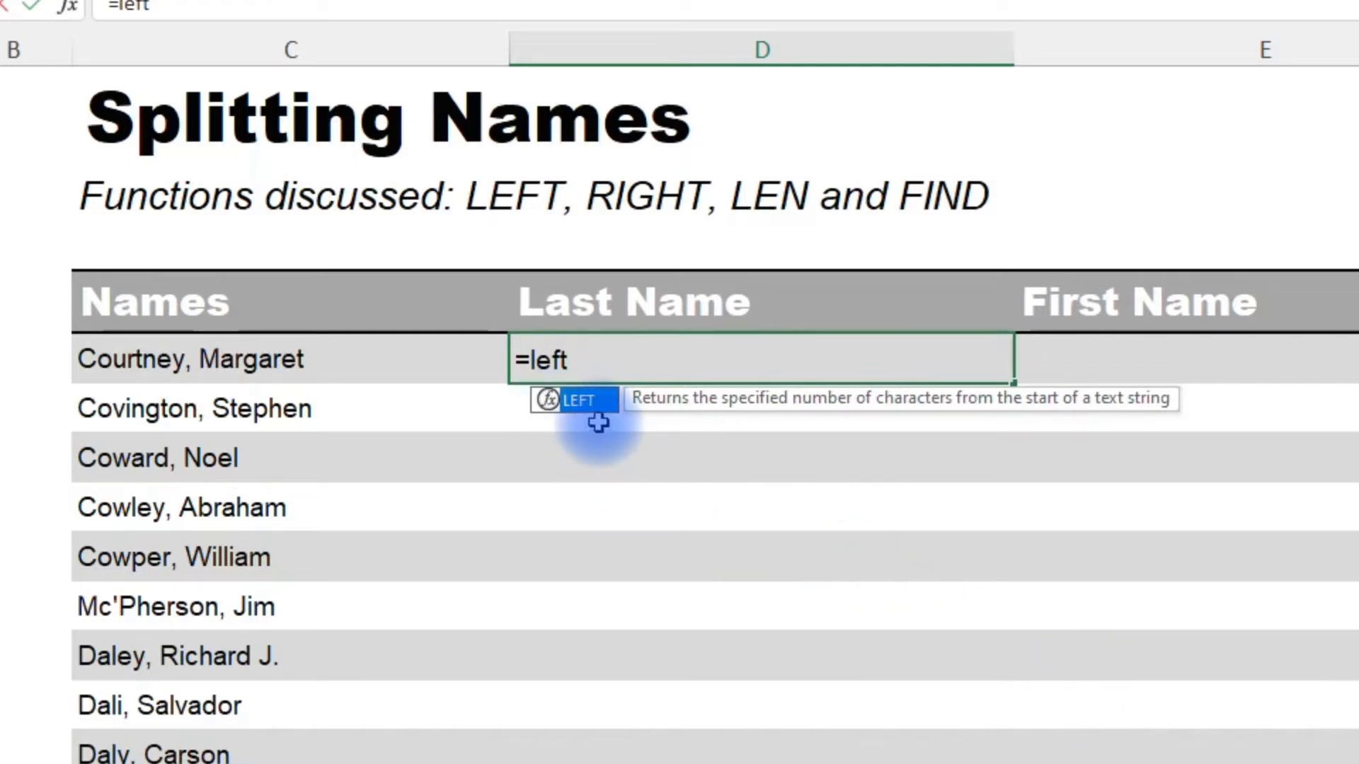
pyautogui.press('Tab')
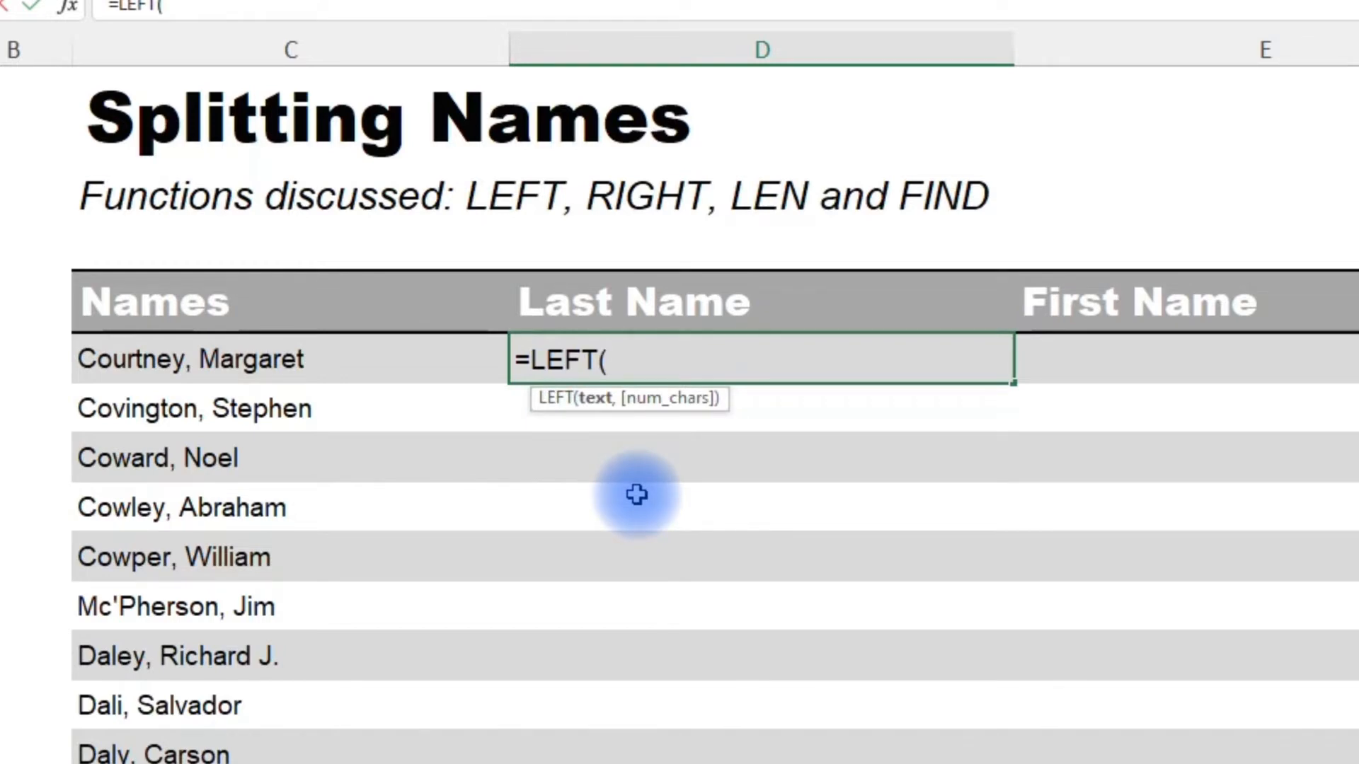
pyautogui.click(283, 361)
pyautogui.write(',')
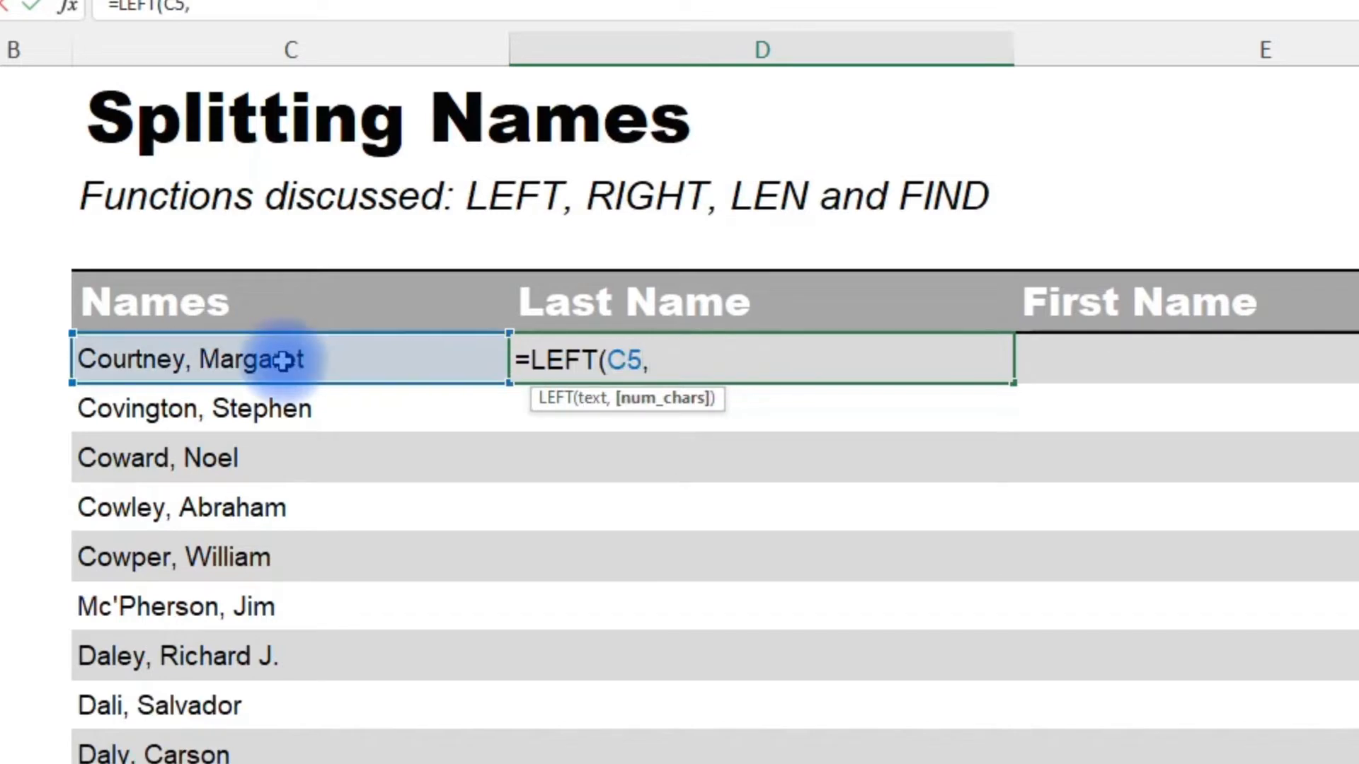
pyautogui.write(' 4')
pyautogui.press('Return')
pyautogui.press('Up')
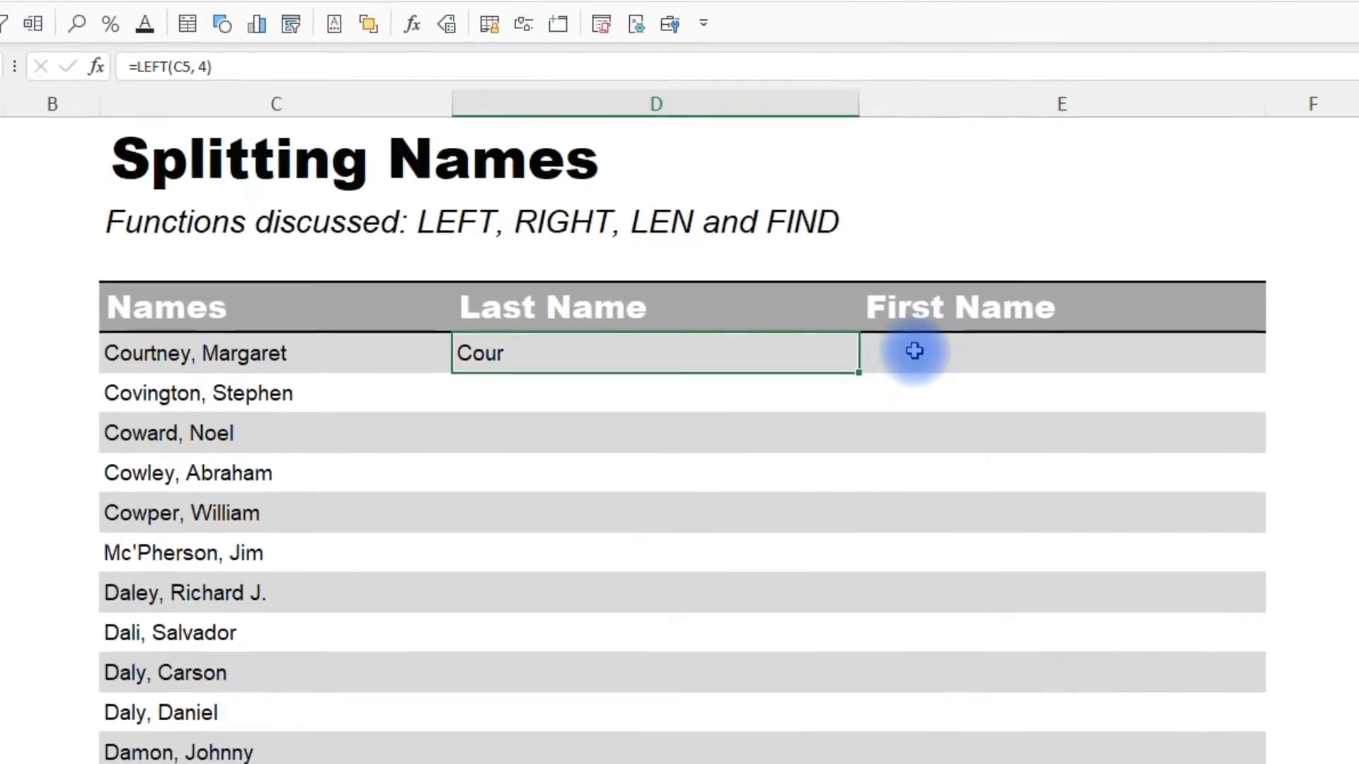
# Step: Search for the FIND function and start inserting it in cell E5
pyautogui.click(1083, 359)
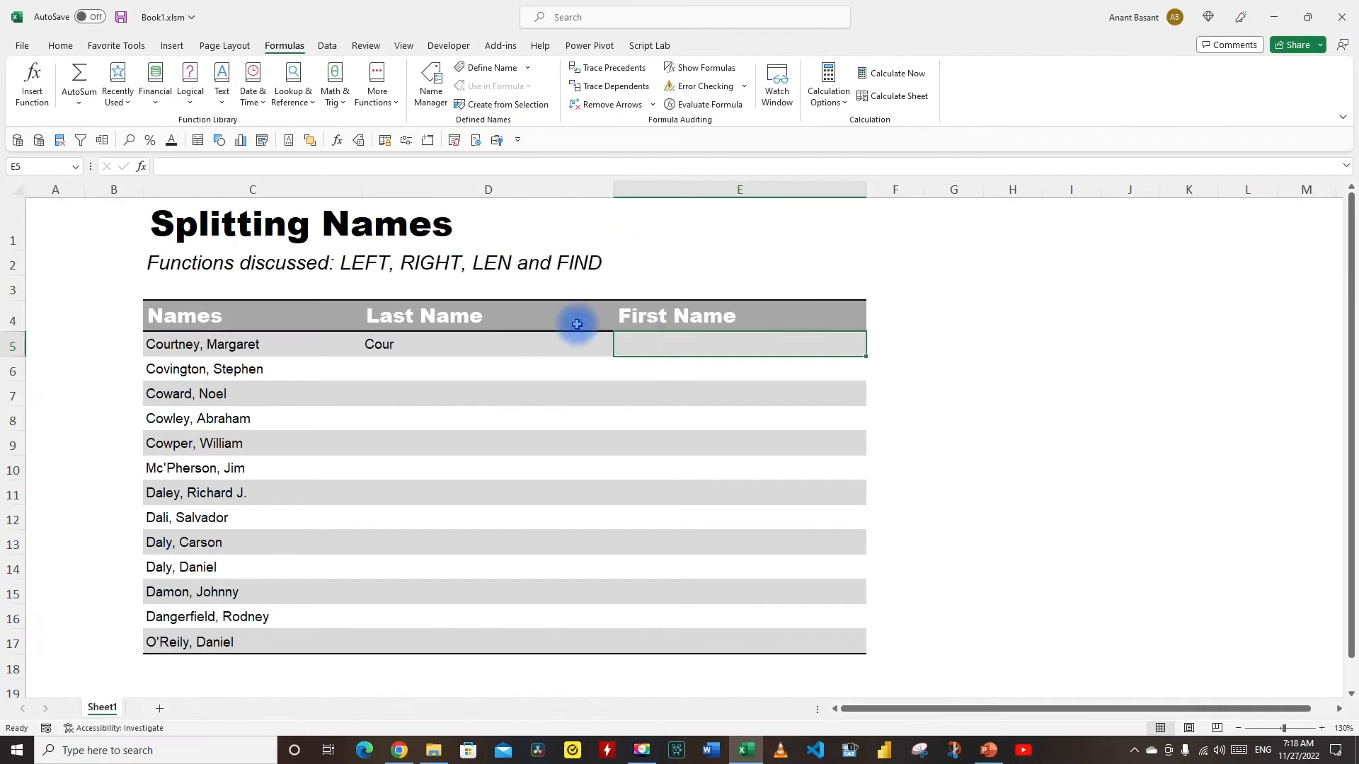
pyautogui.click(133, 148)
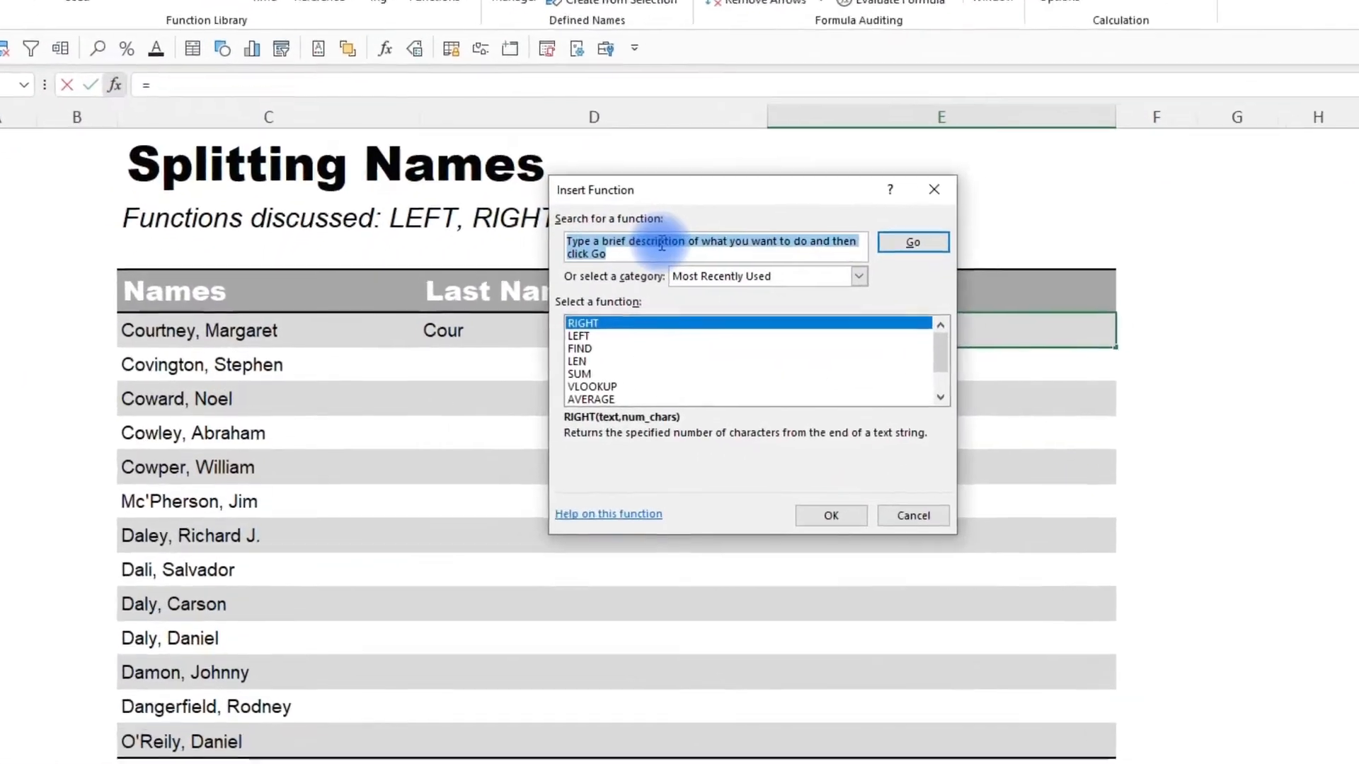
pyautogui.write('find')
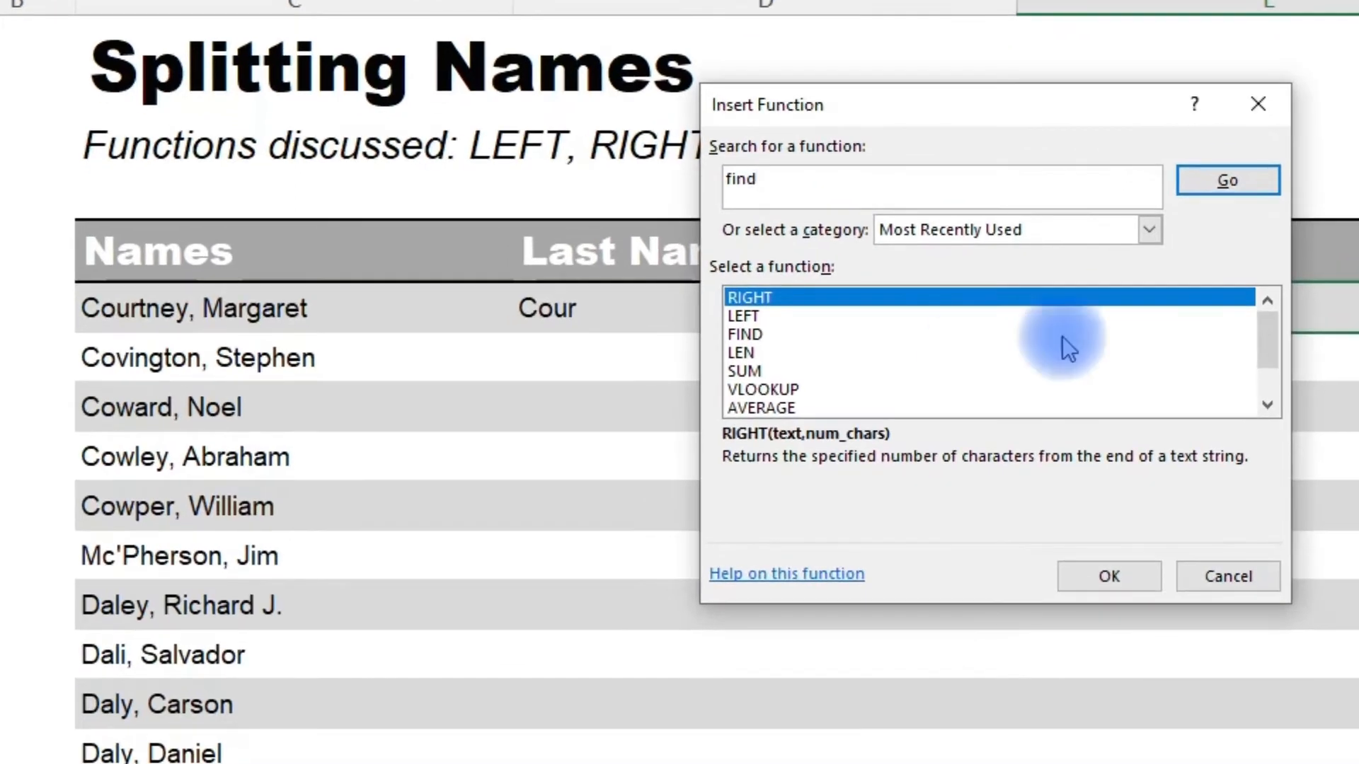
pyautogui.click(1212, 185)
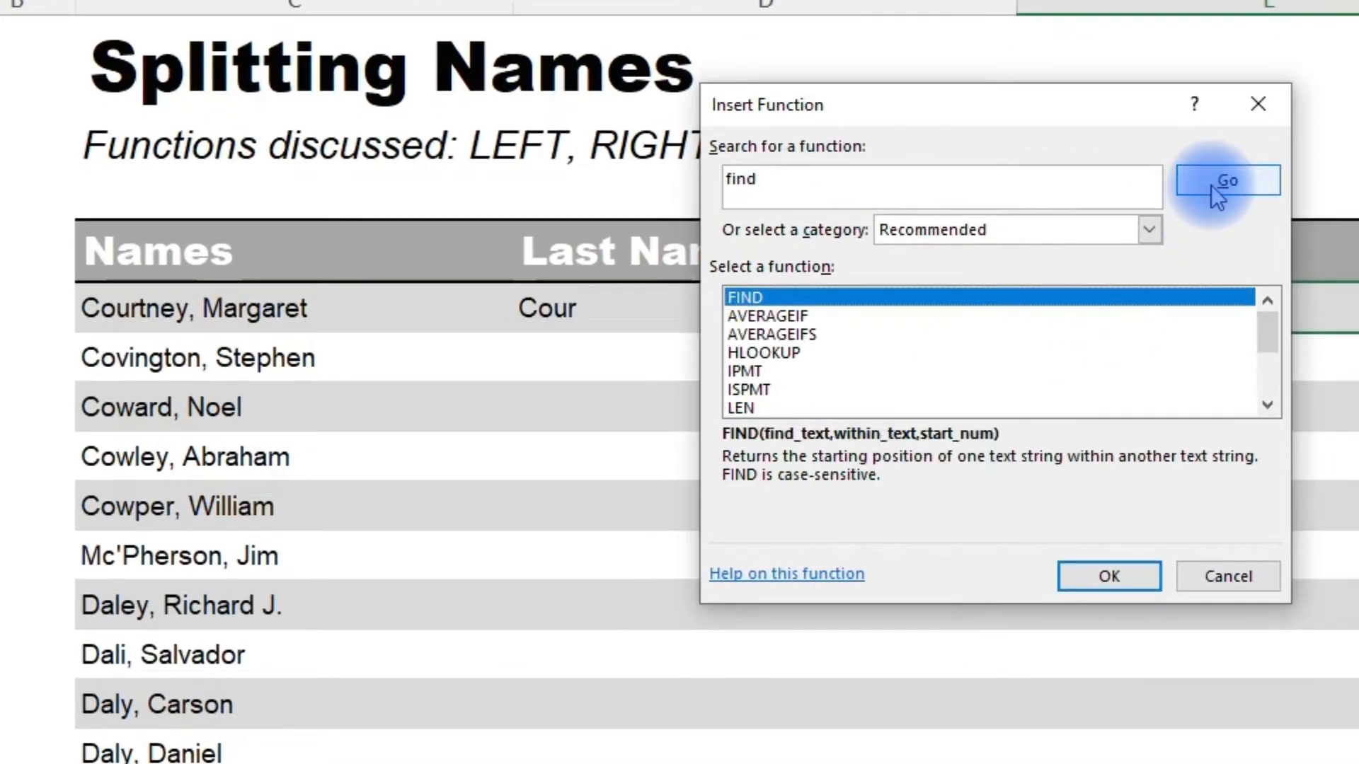
pyautogui.click(1104, 575)
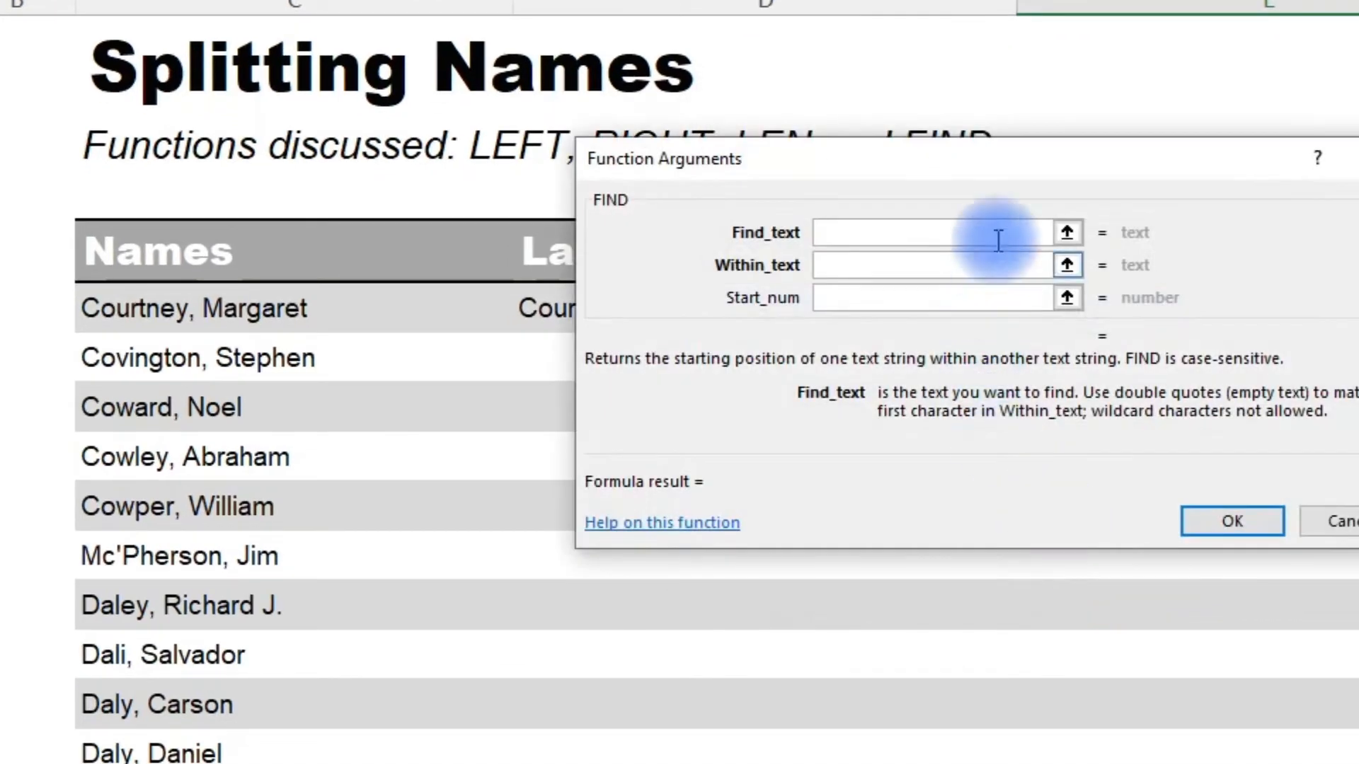
# Step: Complete the FIND function in E5 to locate the comma "," within C5, leaving the start number empty
pyautogui.moveTo(987, 173); pyautogui.dragTo(906, 433)
pyautogui.click(742, 497)
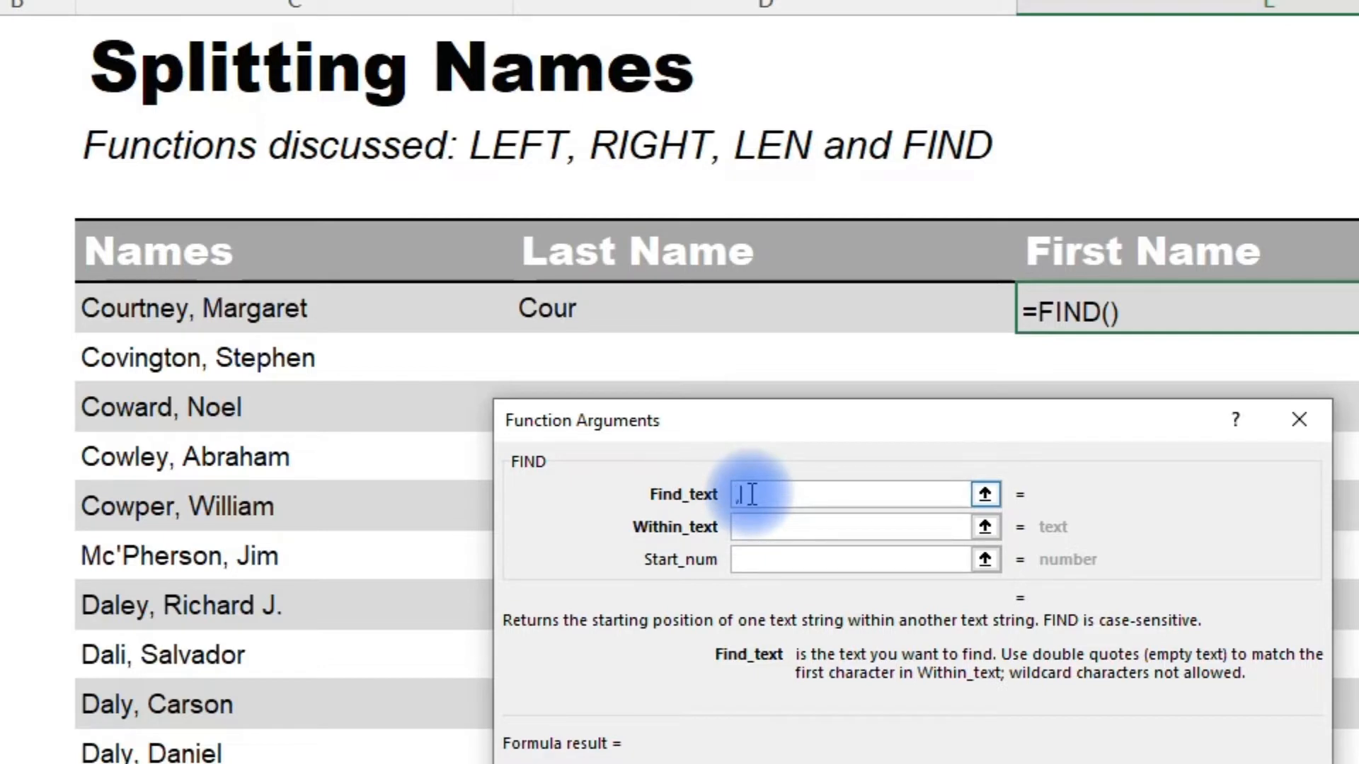
pyautogui.click(752, 530)
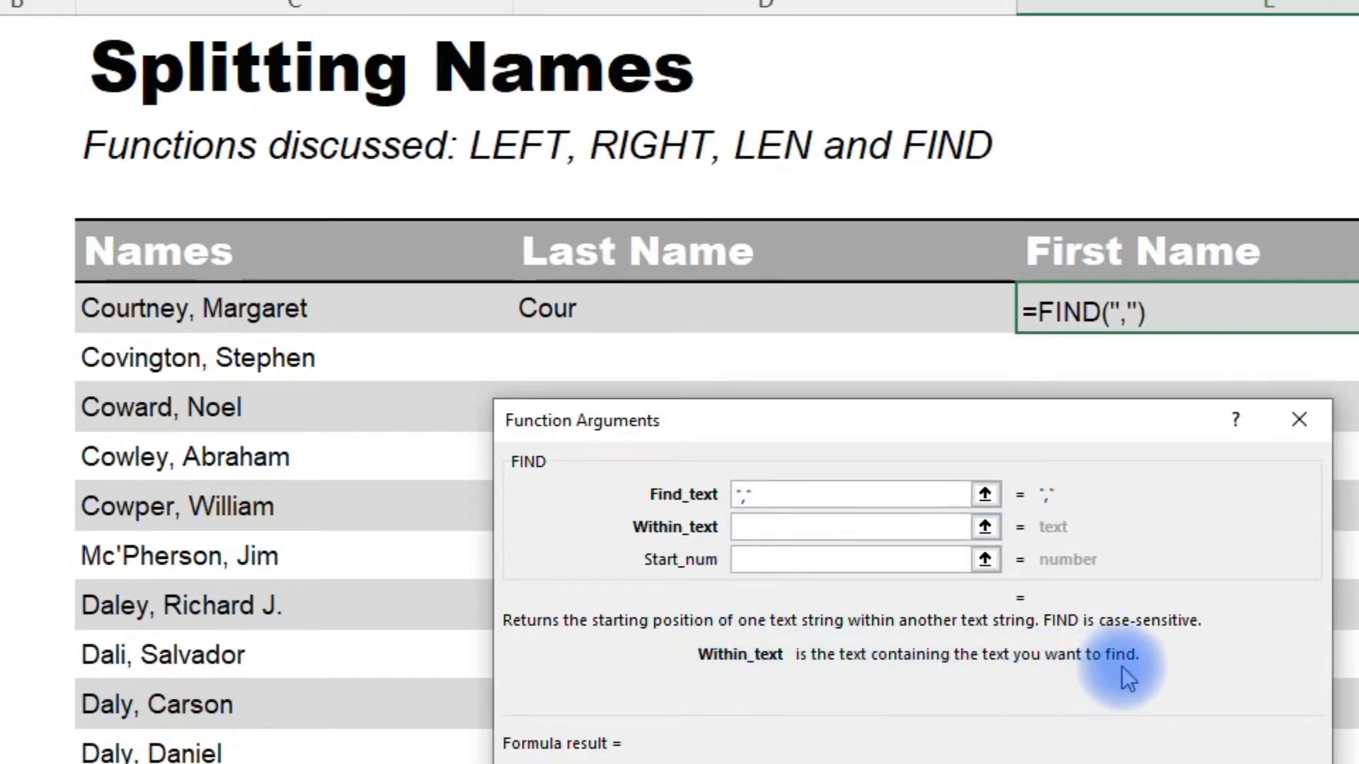
pyautogui.click(220, 306)
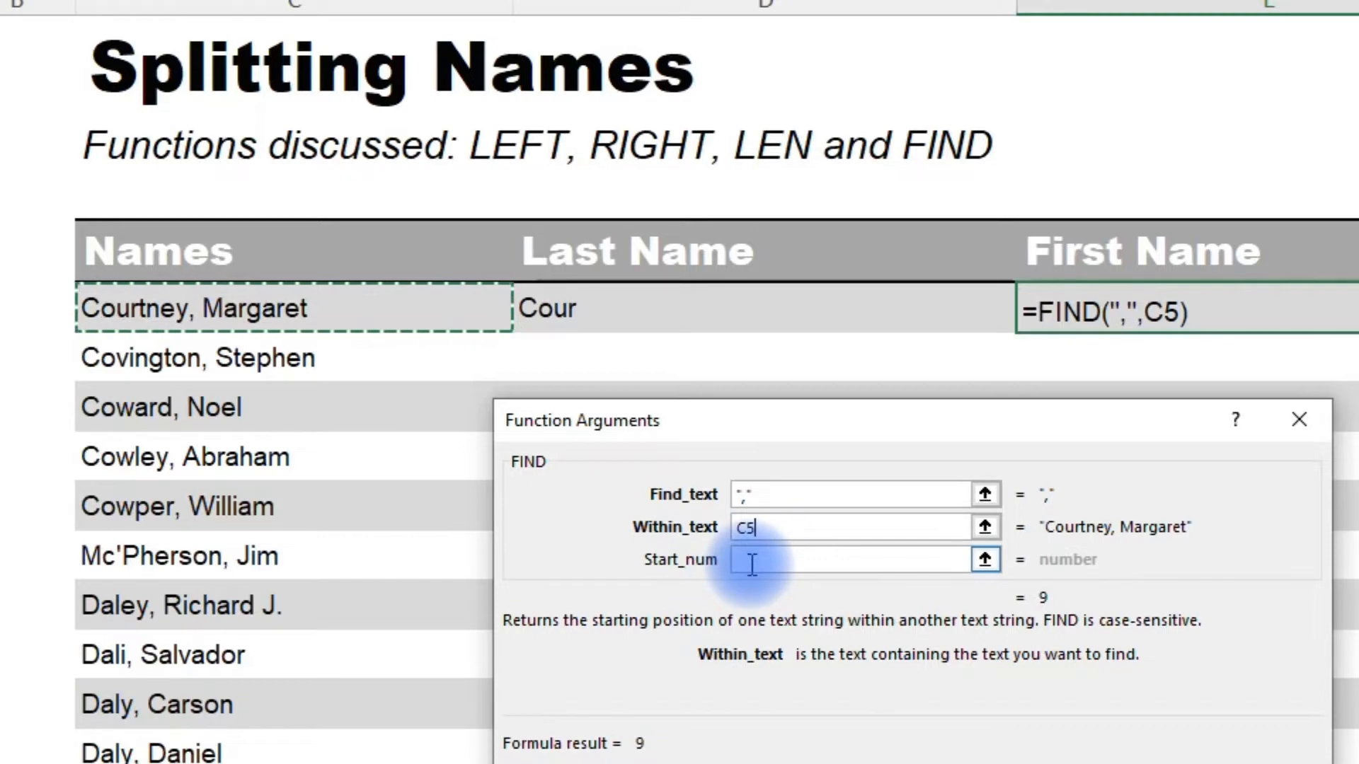
pyautogui.press('Tab')
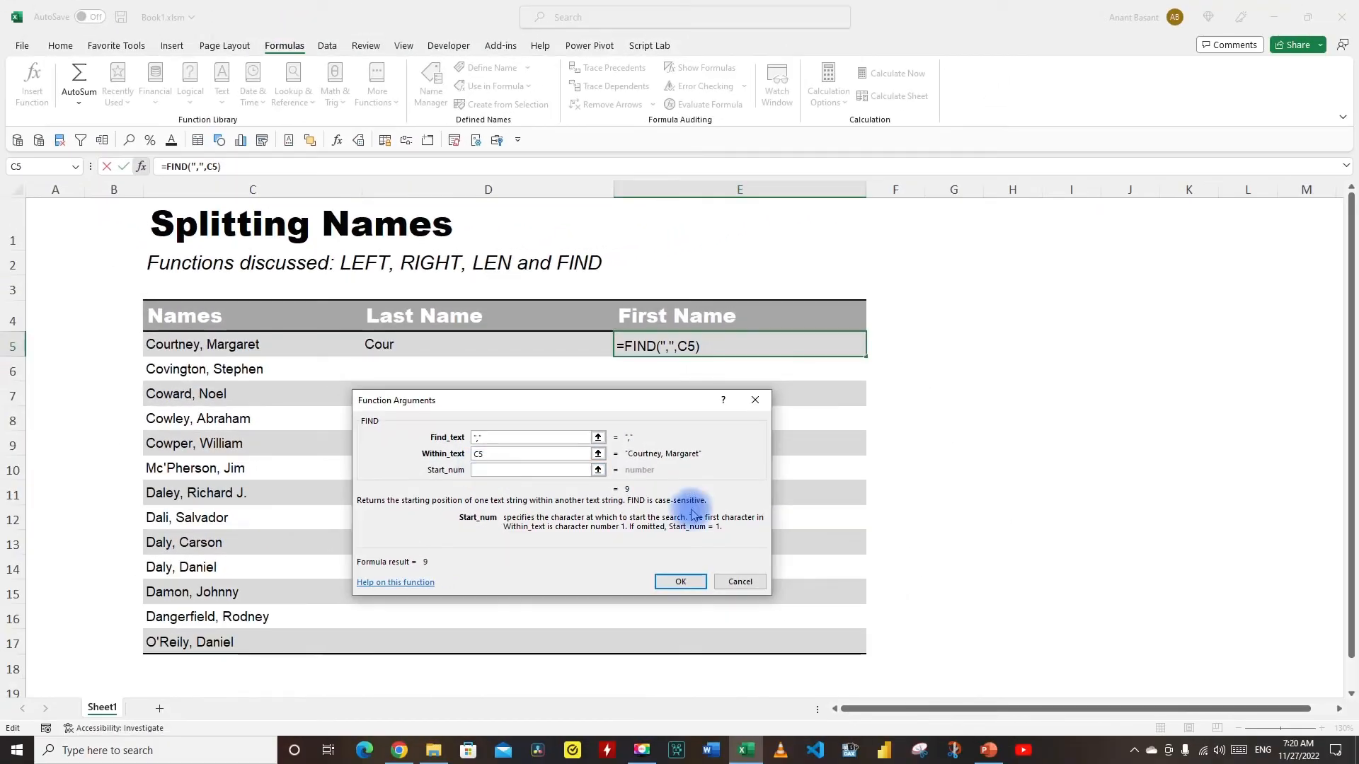
pyautogui.click(680, 582)
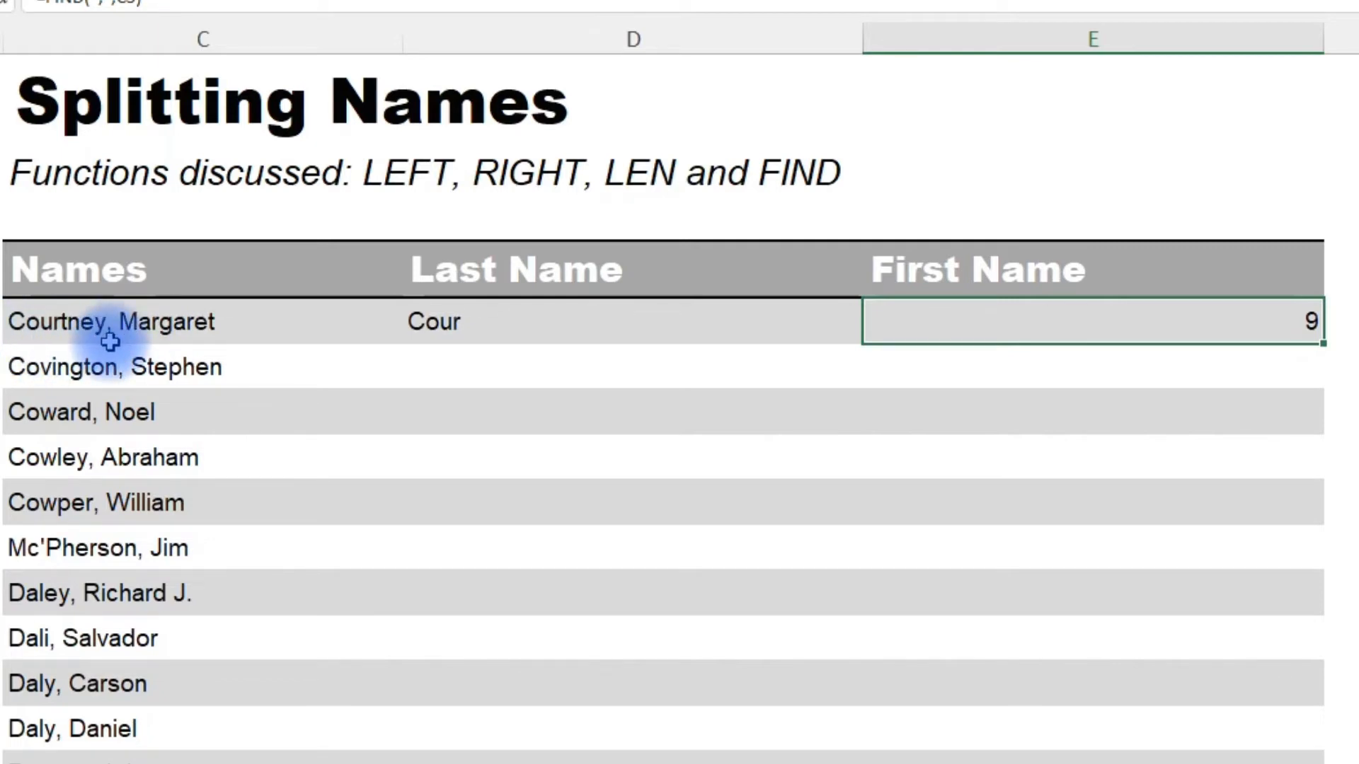
# Step: Copy the FIND formula from E5 into E6 with Paste Special
pyautogui.hotkey('ctrl', 'c')
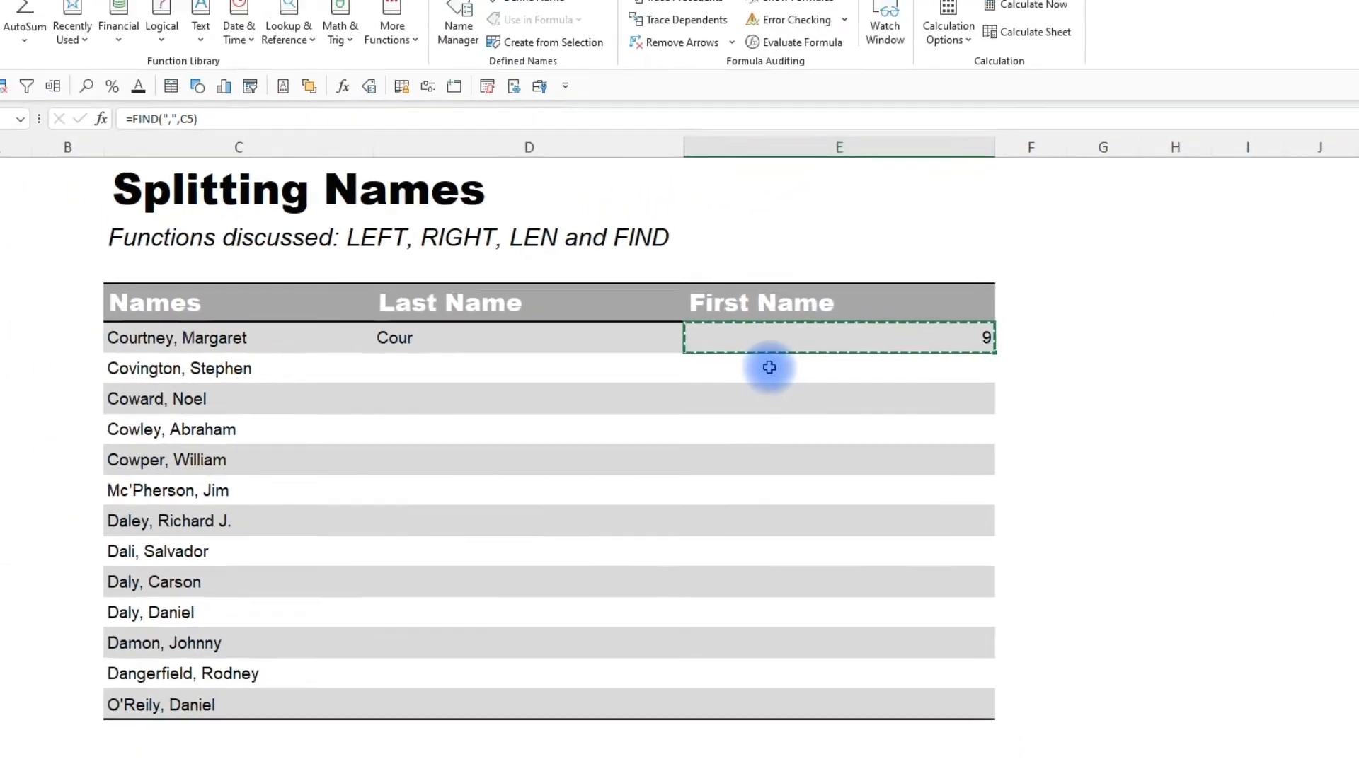
pyautogui.click(769, 367)
pyautogui.hotkey('ctrl', 'alt', 'v')
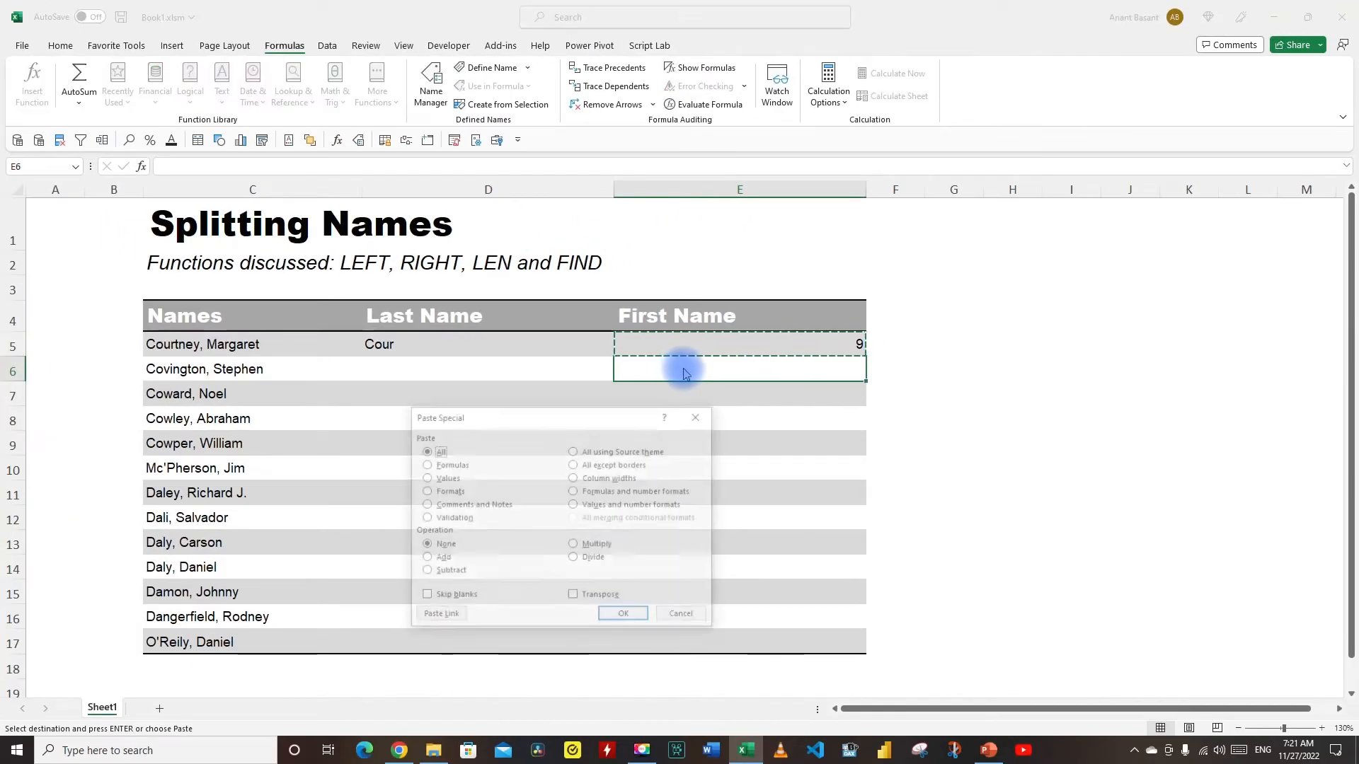
pyautogui.press('Return')
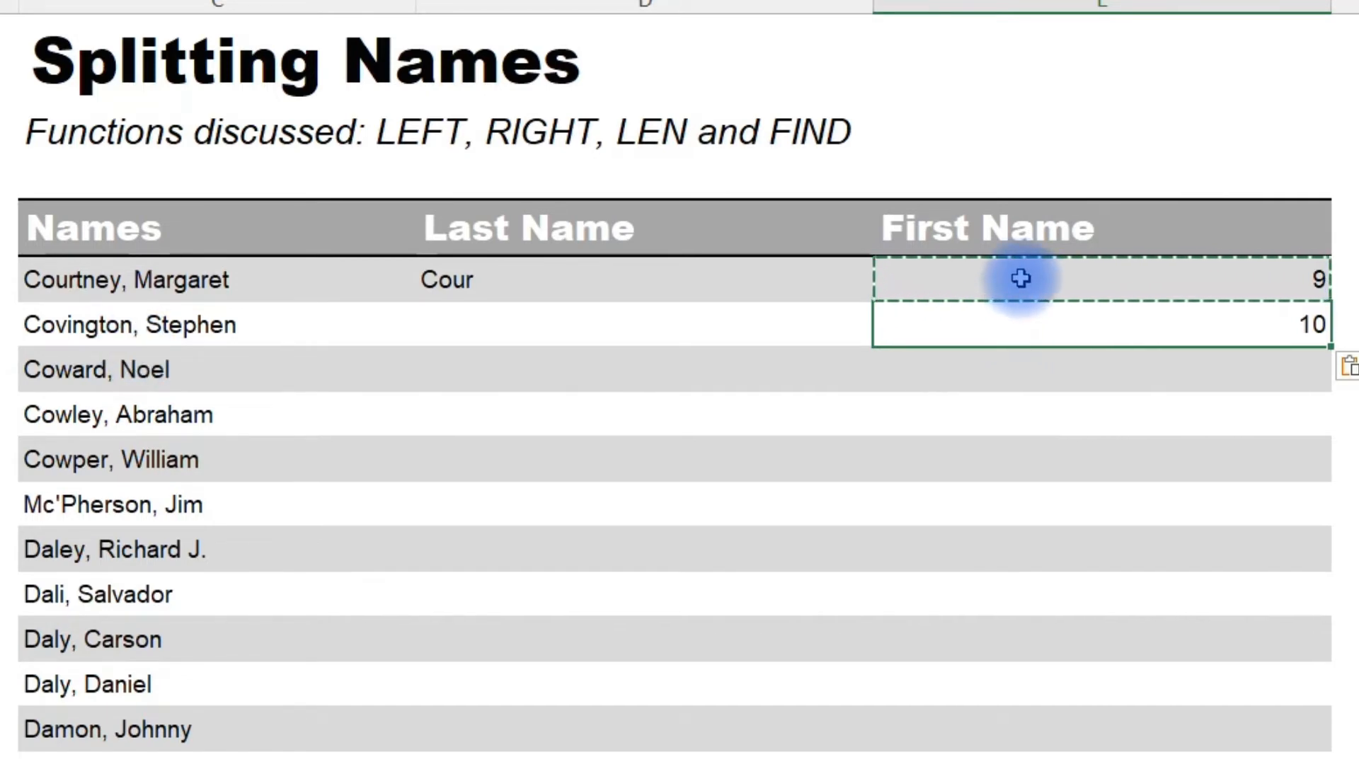
# Step: Reuse the FIND expression from E5 as the character count in D5, making the formula =LEFT(C5, FIND(",",C5))
pyautogui.click(962, 287)
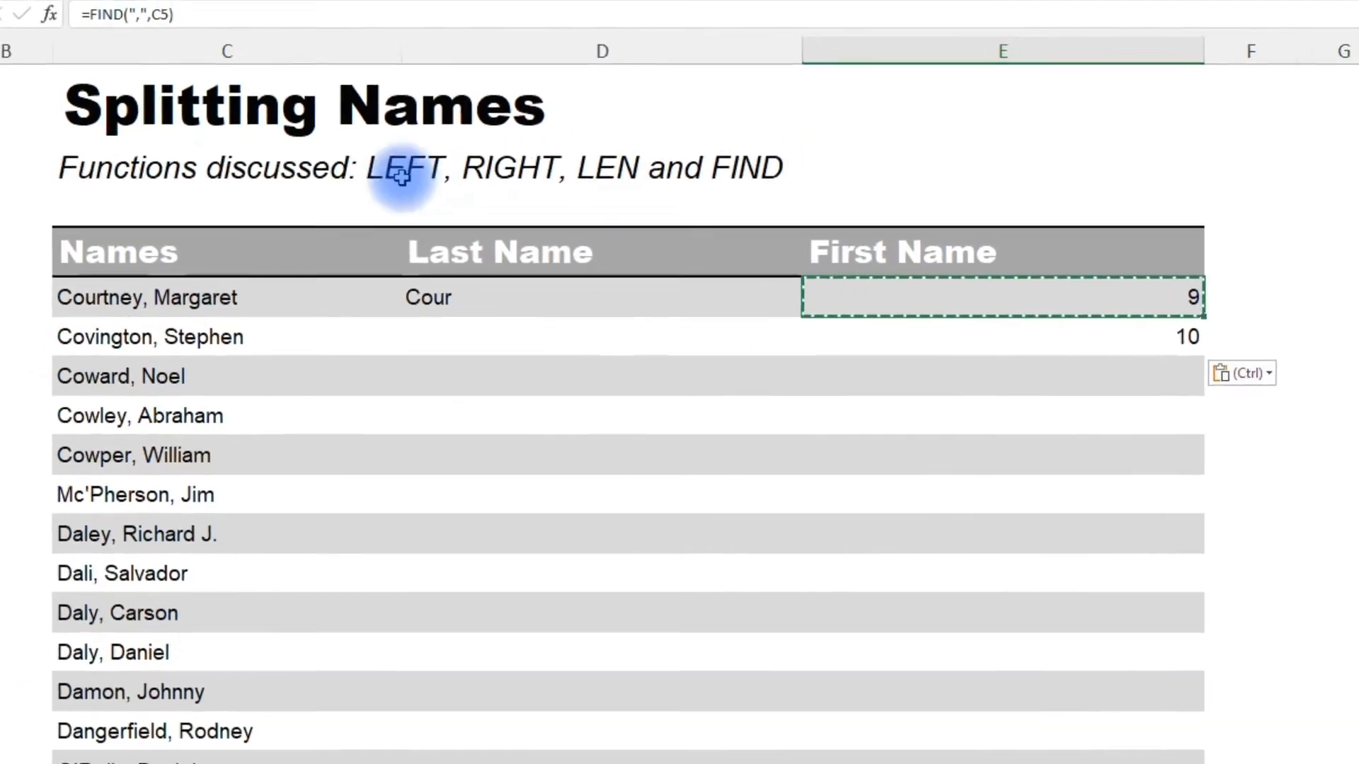
pyautogui.moveTo(88, 14); pyautogui.dragTo(183, 15)
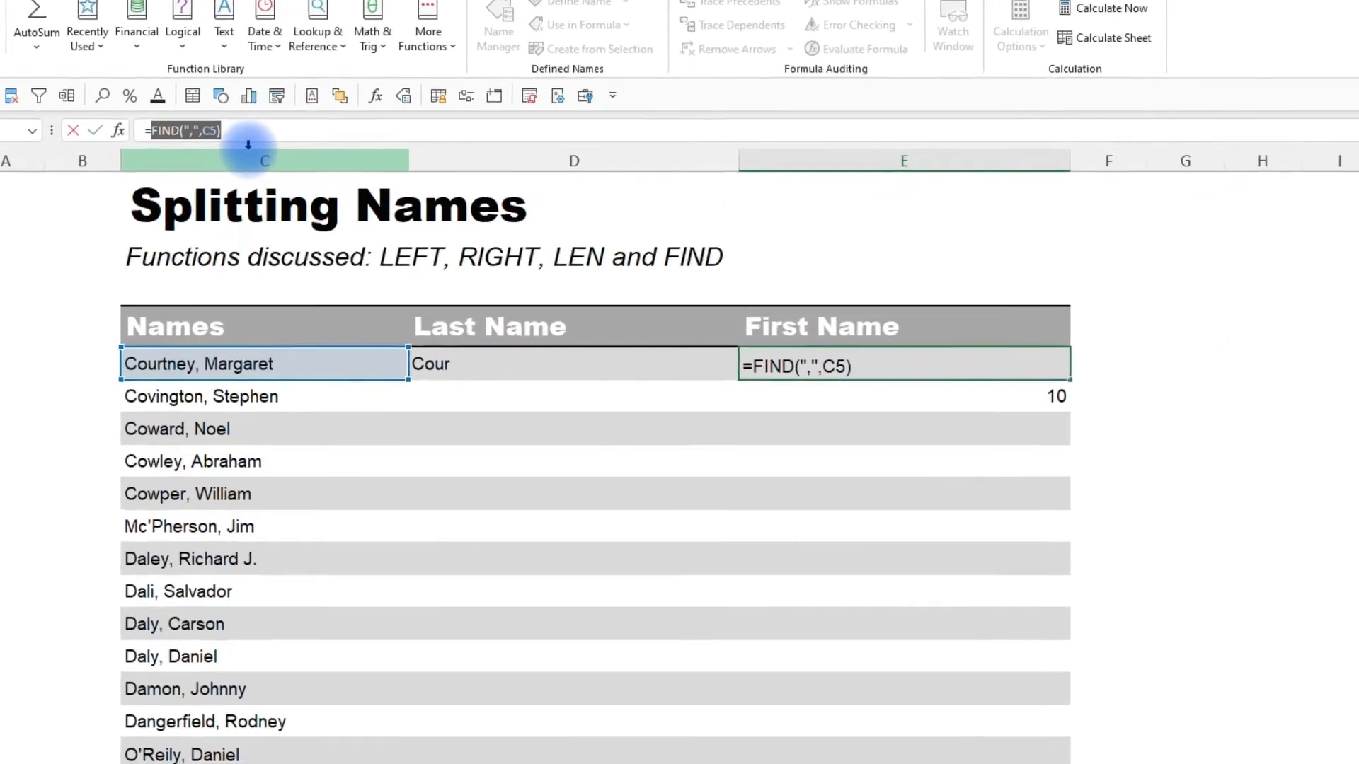
pyautogui.press('Escape')
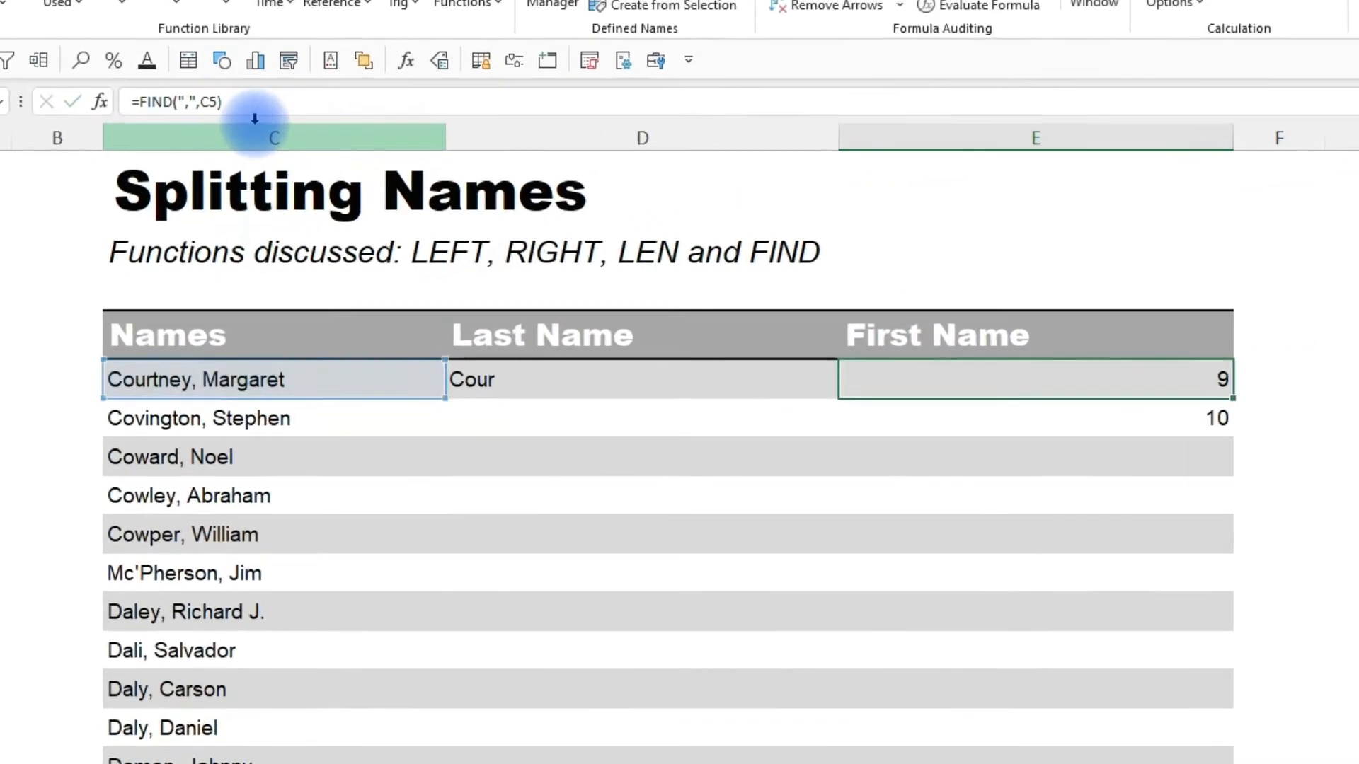
pyautogui.click(426, 347)
pyautogui.click(201, 51)
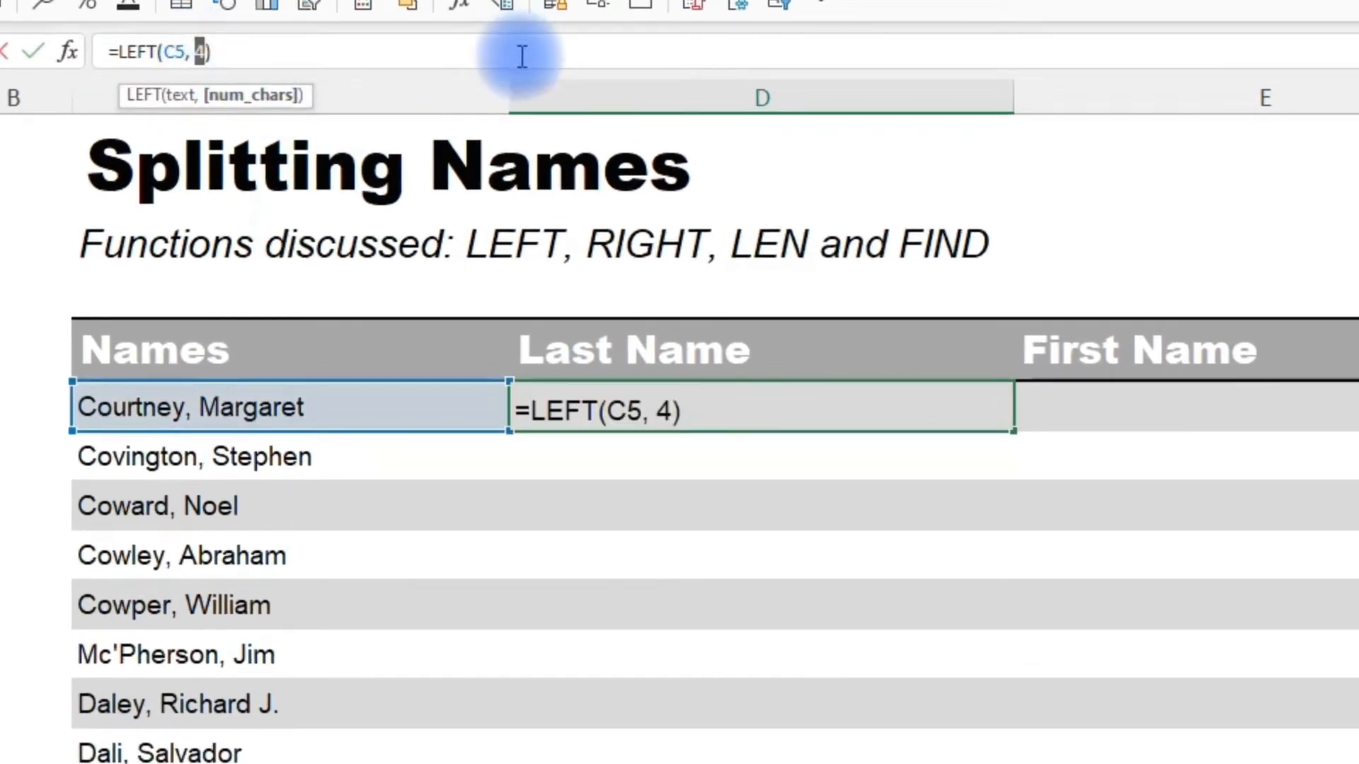
pyautogui.write('FIND(",",C5')
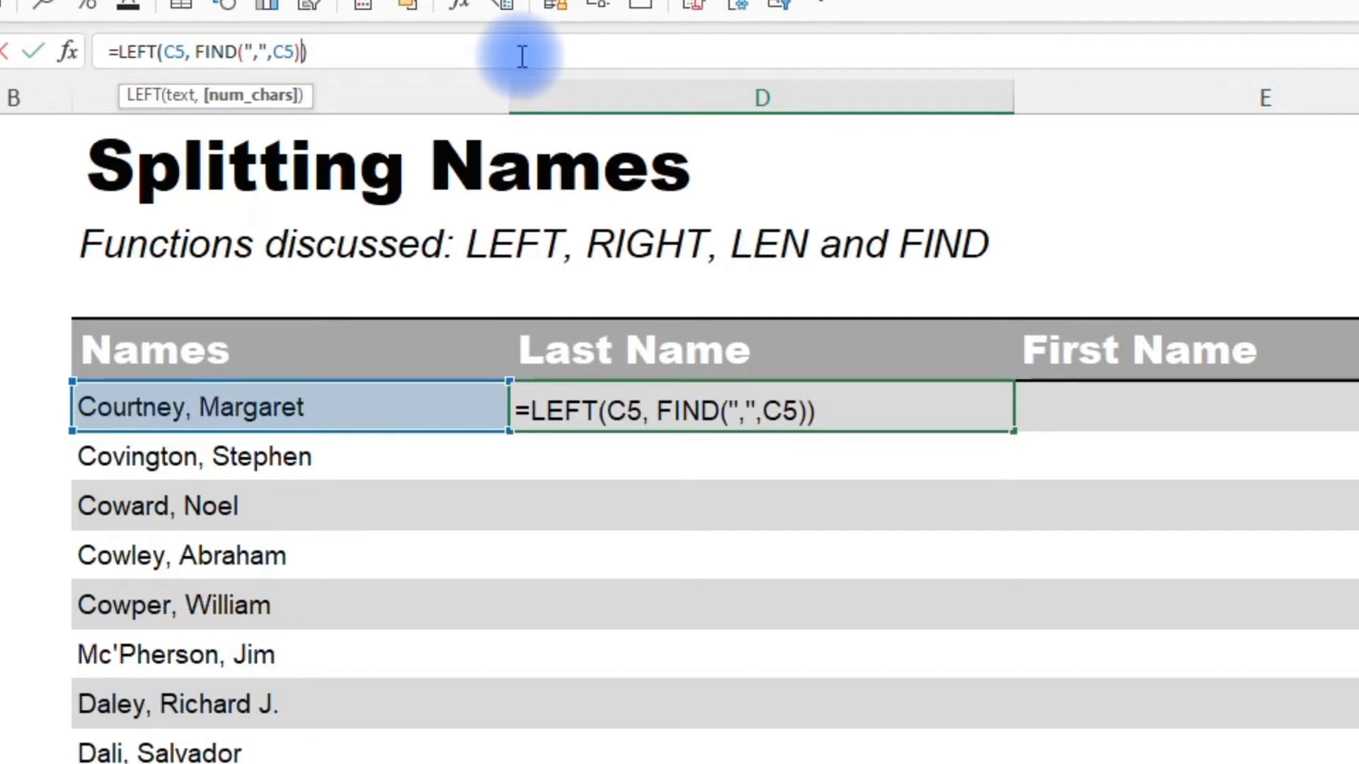
pyautogui.write(')')
pyautogui.hotkey('ctrl', 'Return')
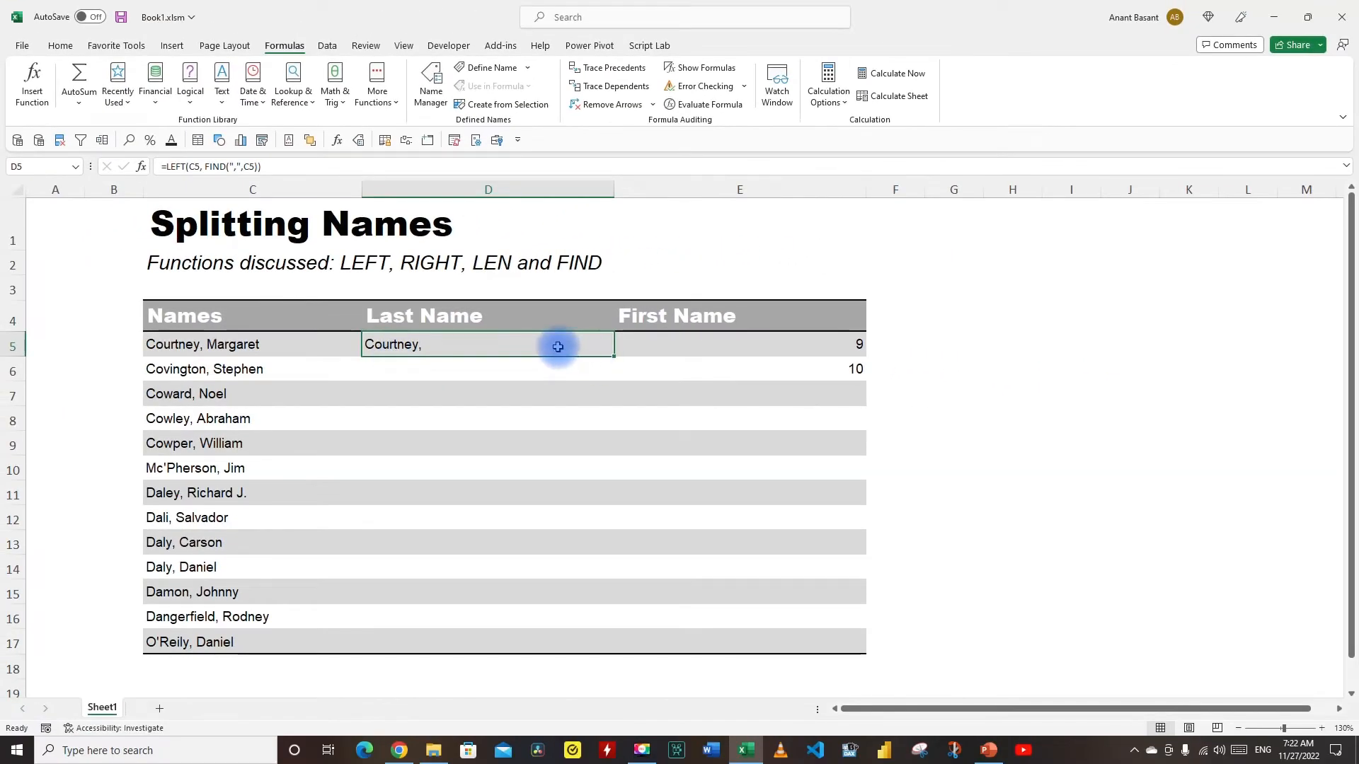
# Step: Copy the Last Name formula from D5 into D6:D17 with Paste Special
pyautogui.hotkey('ctrl', 'c')
pyautogui.moveTo(492, 366); pyautogui.dragTo(491, 635)
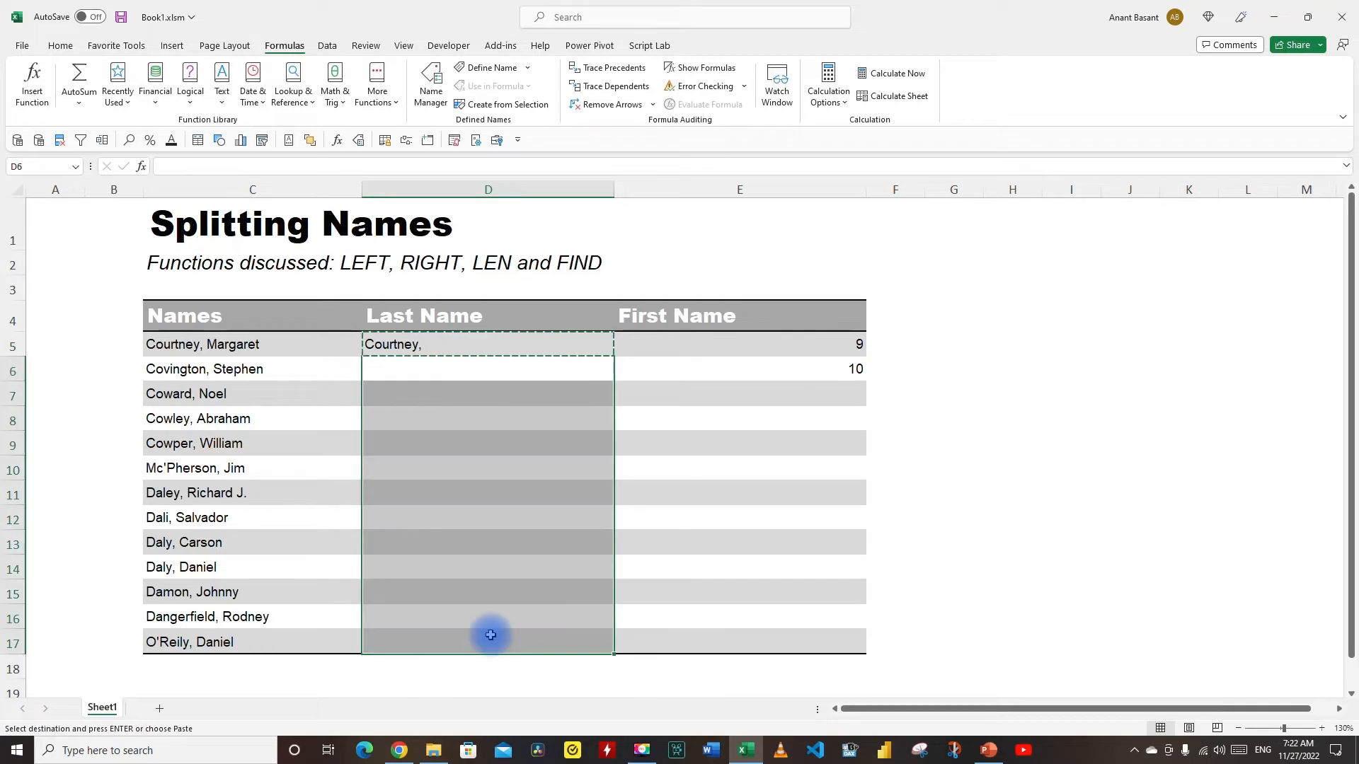
pyautogui.hotkey('ctrl', 'alt', 'v')
pyautogui.press('Return')
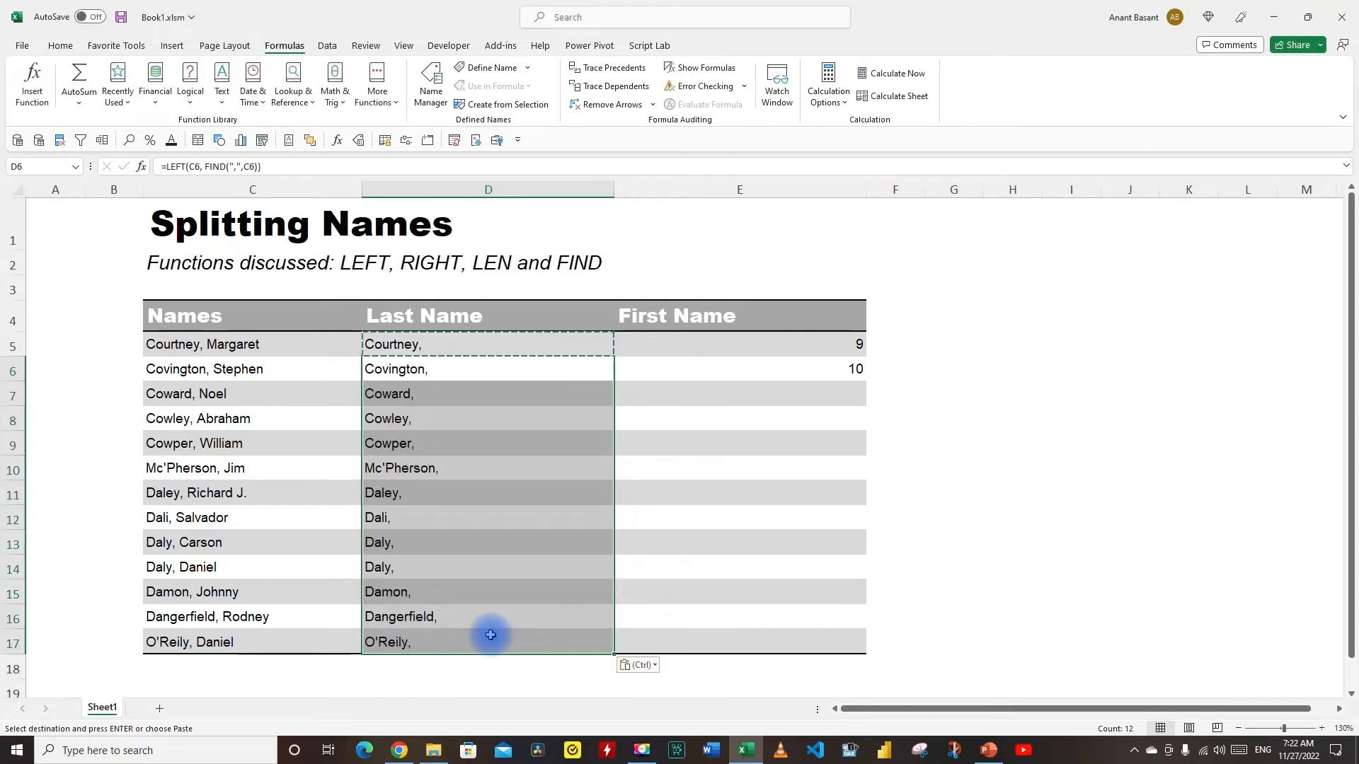
pyautogui.click(449, 375)
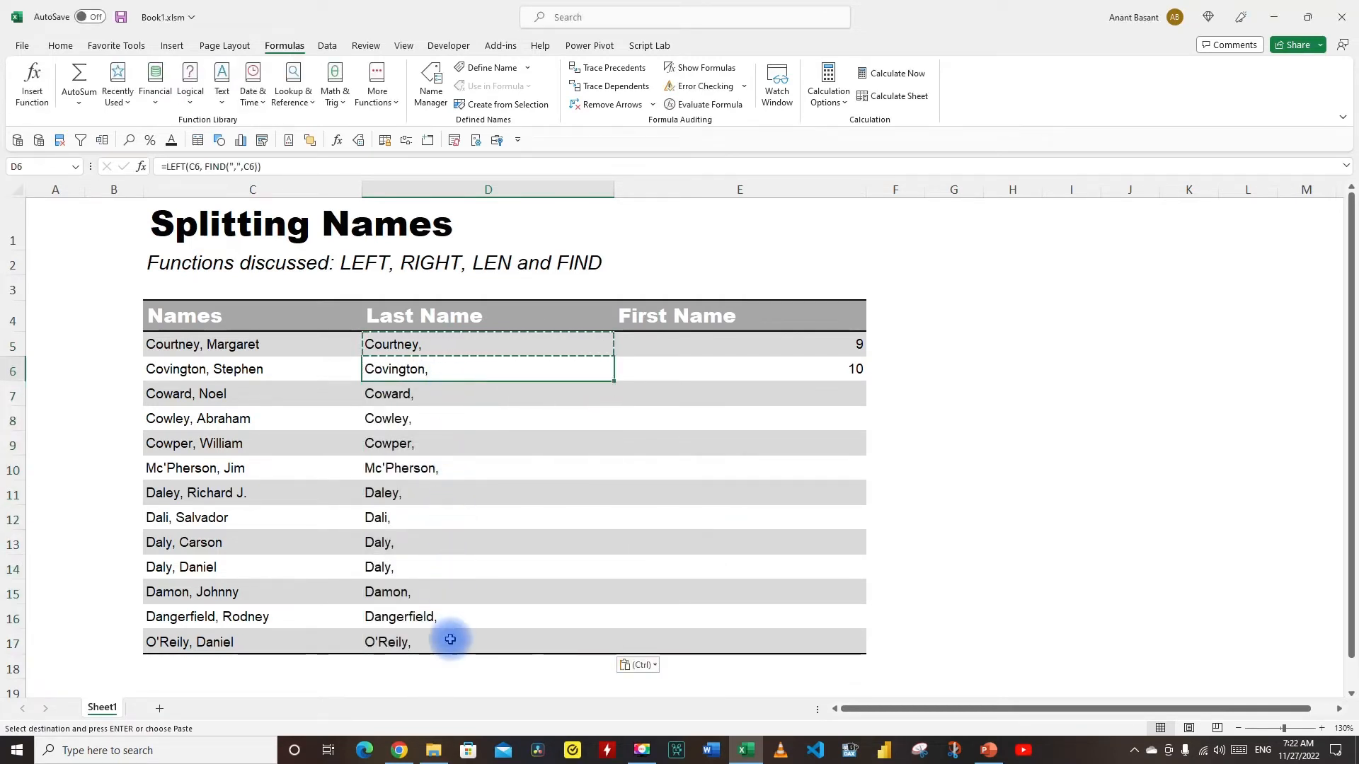
# Step: Subtract 1 from the FIND result in D5 so the formula reads =LEFT(C5, FIND(",",C5)-1)
pyautogui.click(454, 347)
pyautogui.click(265, 166)
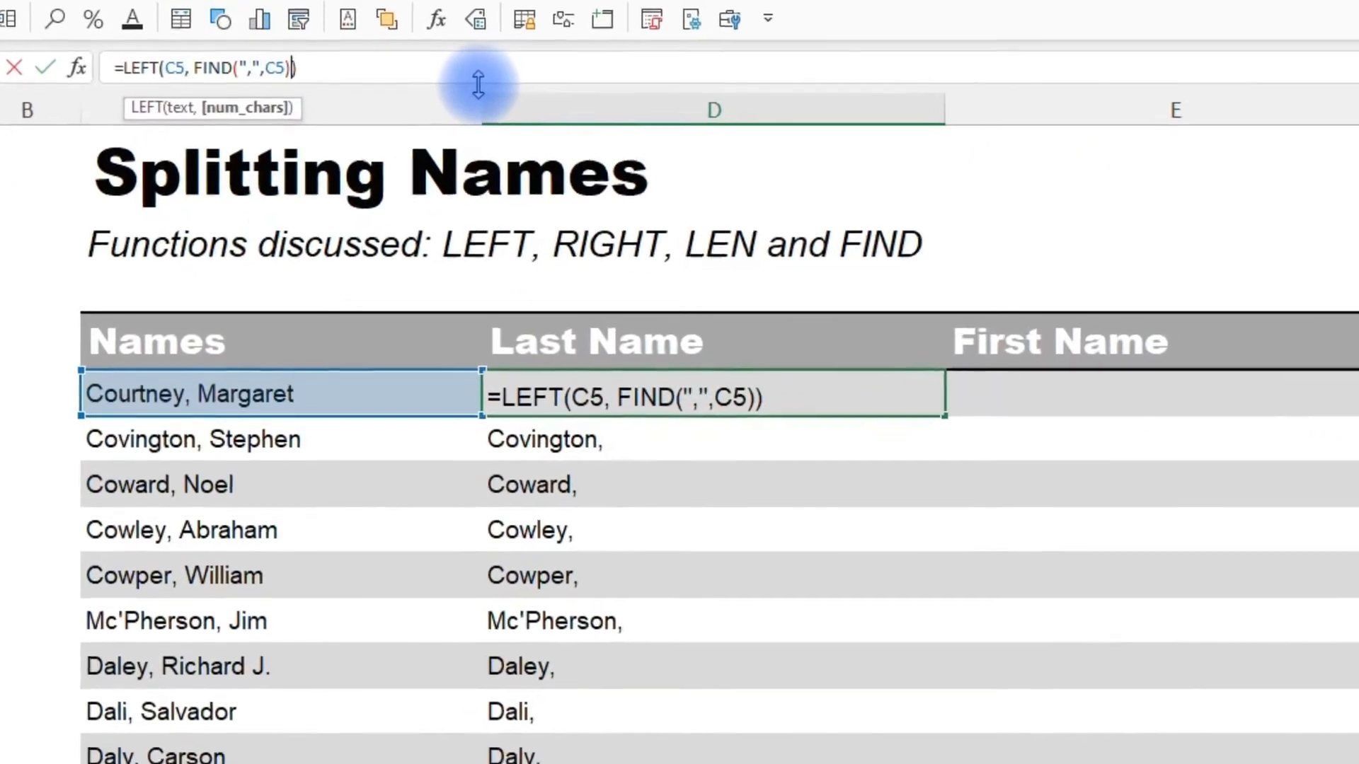
pyautogui.write('-1')
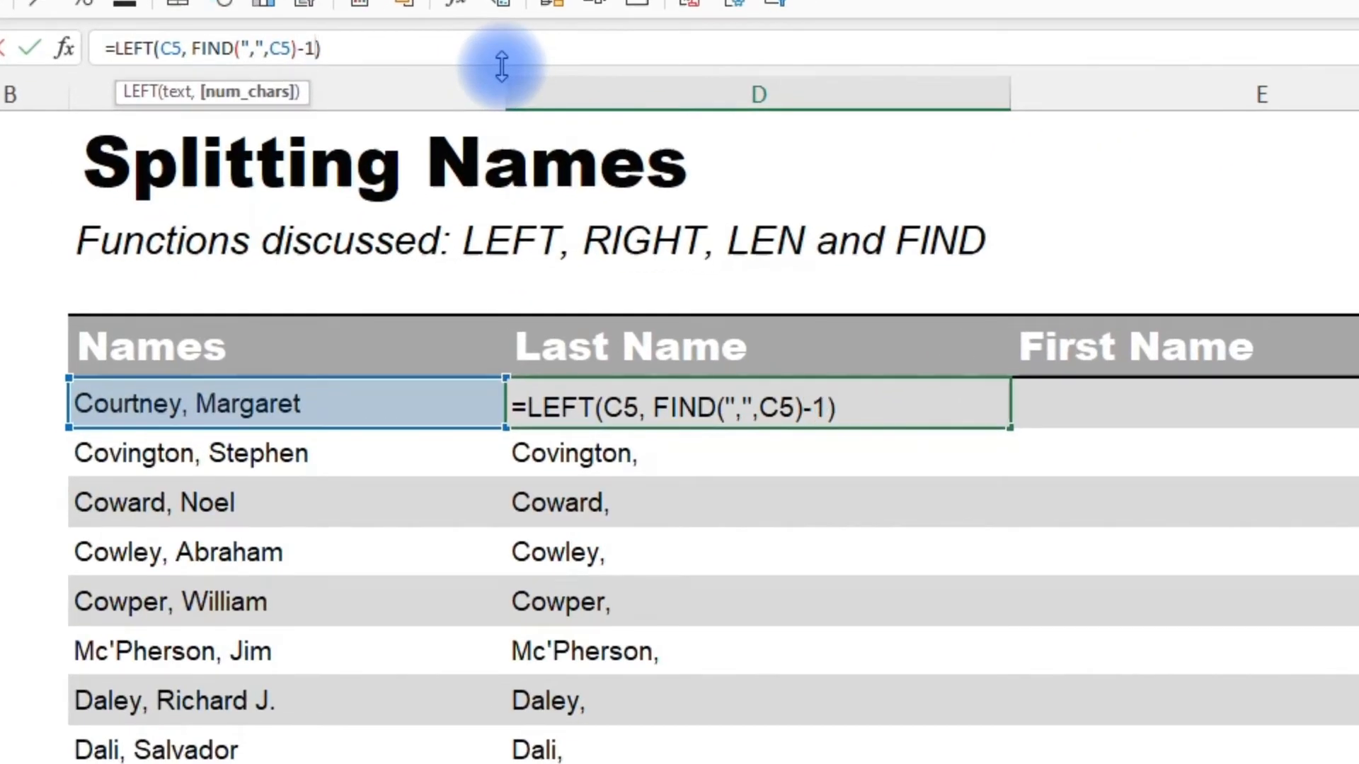
pyautogui.press('Return')
pyautogui.click(685, 407)
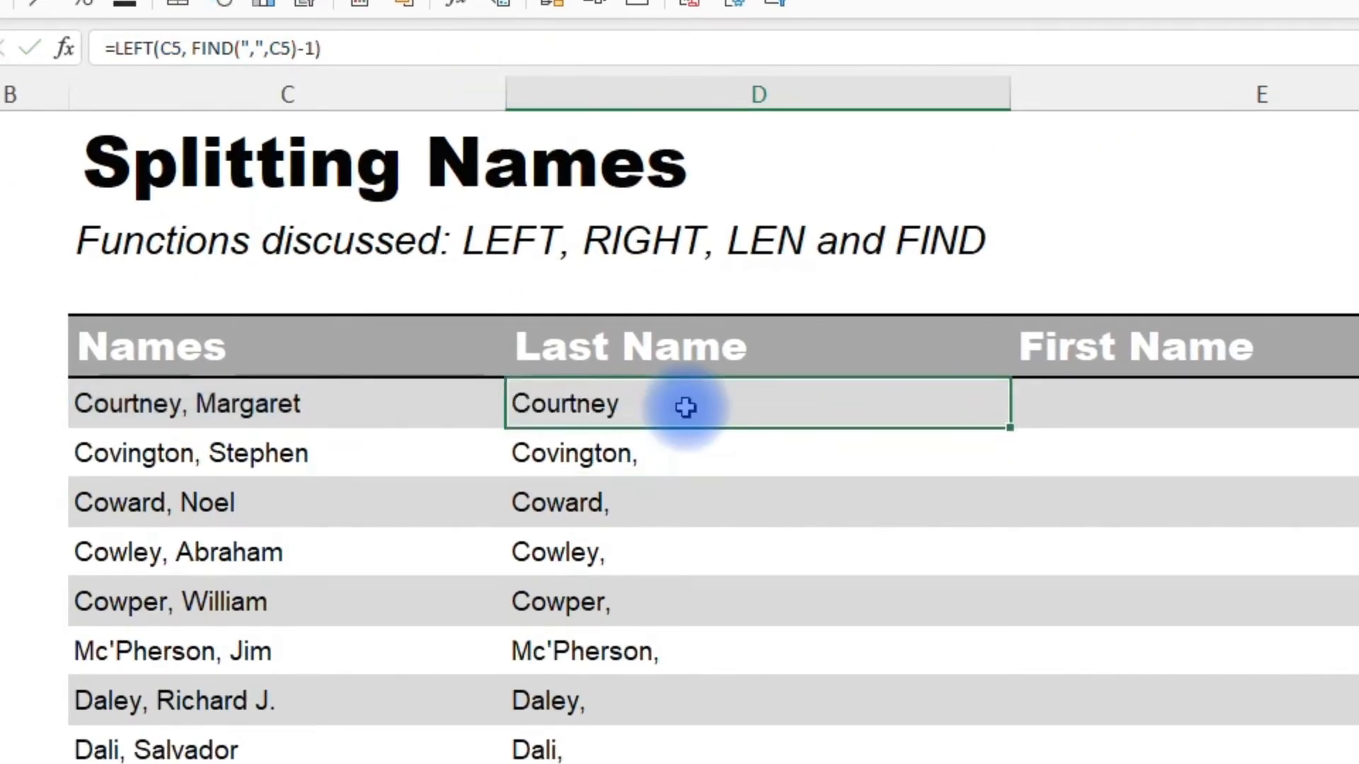
# Step: Copy D5 and paste only its formula over the whole Last Name range D5:D17
pyautogui.hotkey('ctrl', 'c')
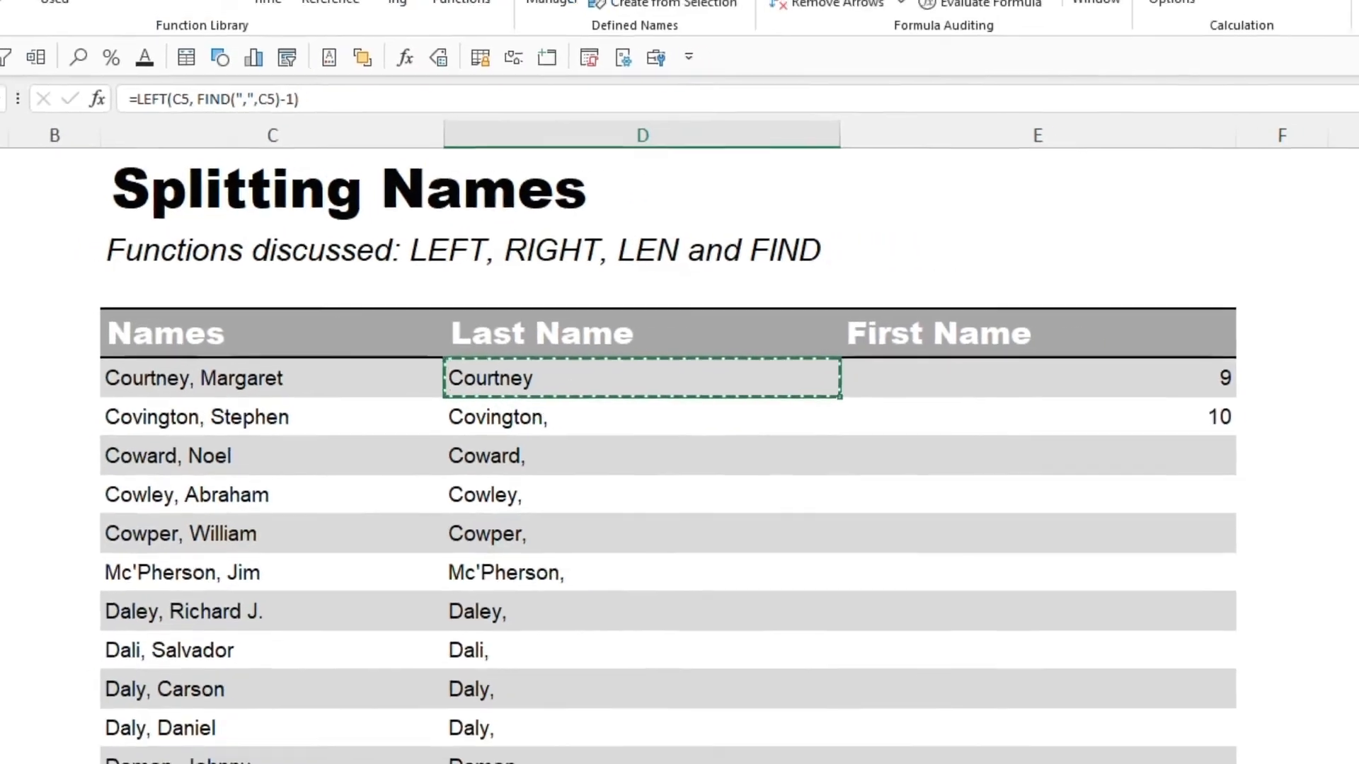
pyautogui.keyDown('shift'); pyautogui.click(521, 761); pyautogui.keyUp('shift')
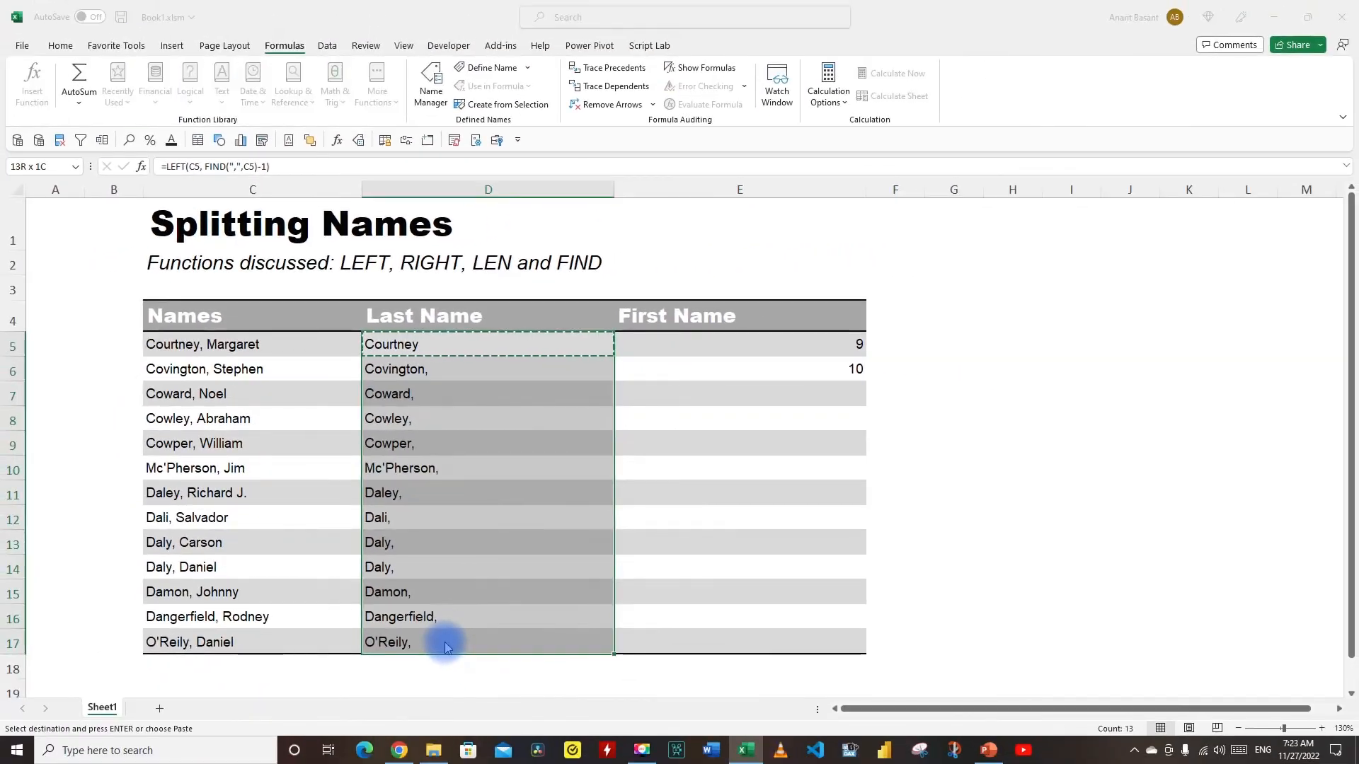
pyautogui.hotkey('ctrl', 'alt', 'v')
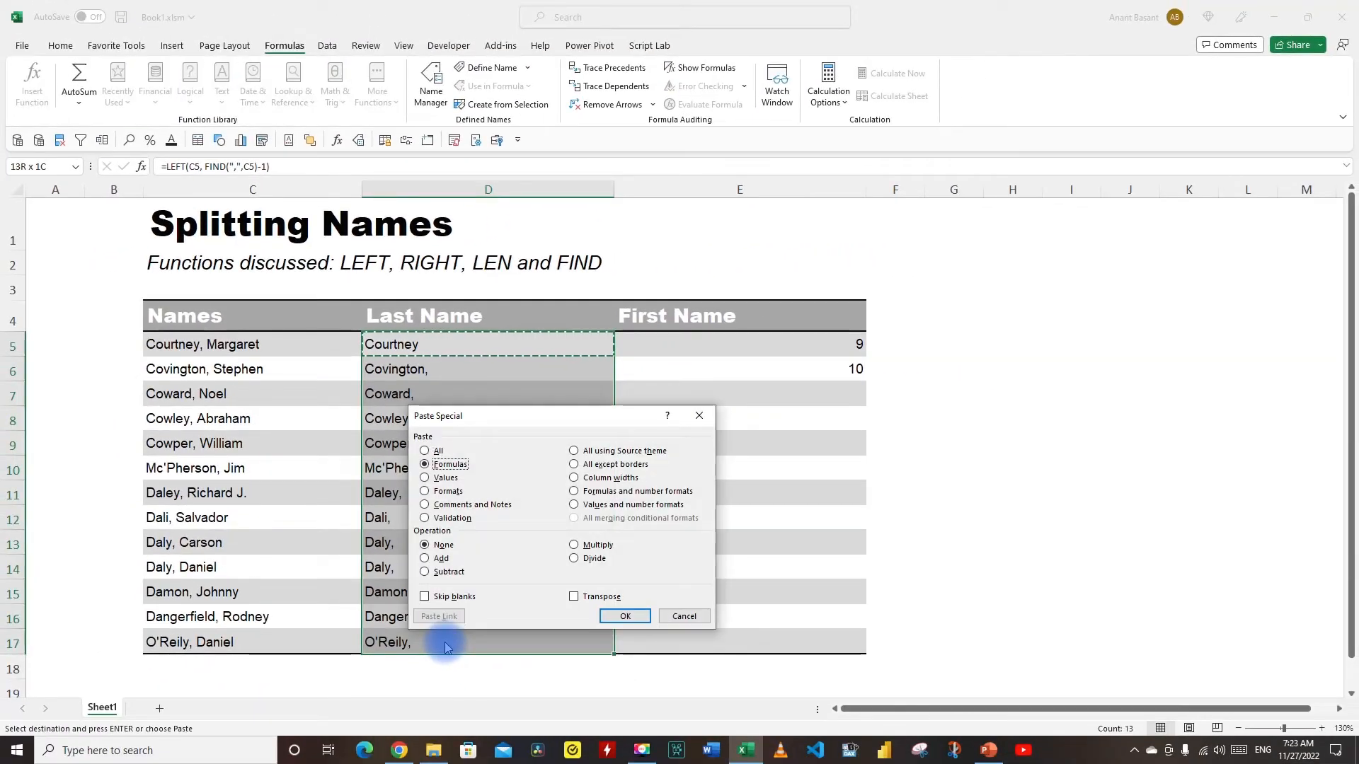
pyautogui.press('Return')
# Step: Copy the formula text from D5 into the empty cell G5, keeping its references to C5
pyautogui.click(449, 349)
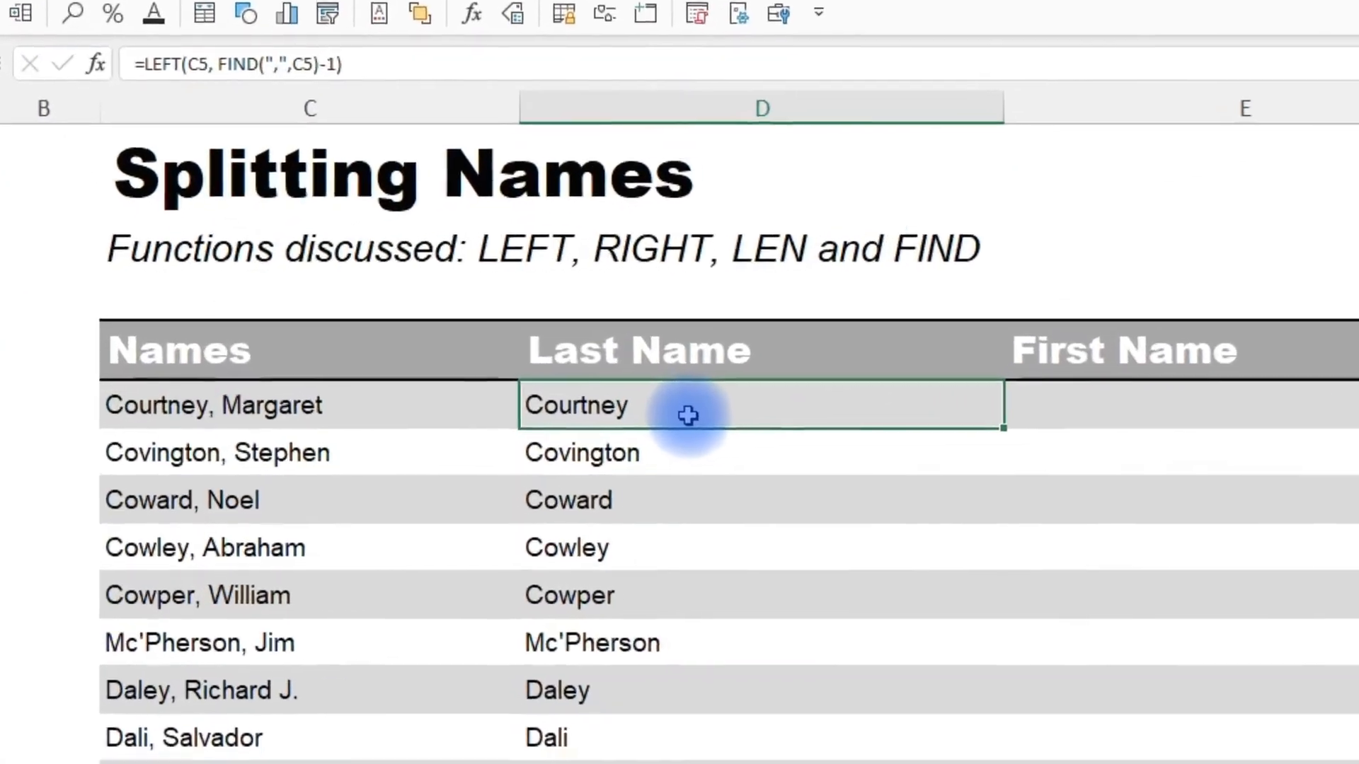
pyautogui.moveTo(136, 63); pyautogui.dragTo(389, 70)
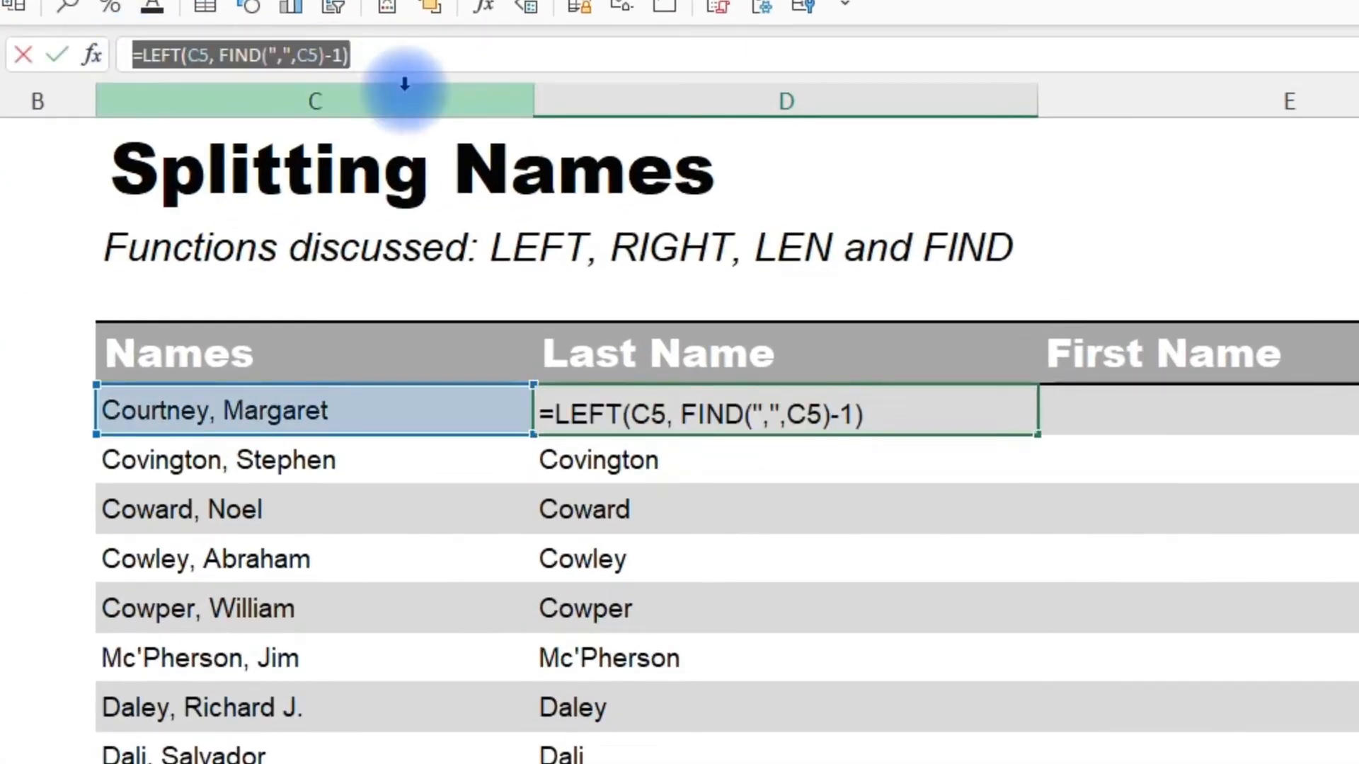
pyautogui.press('Escape')
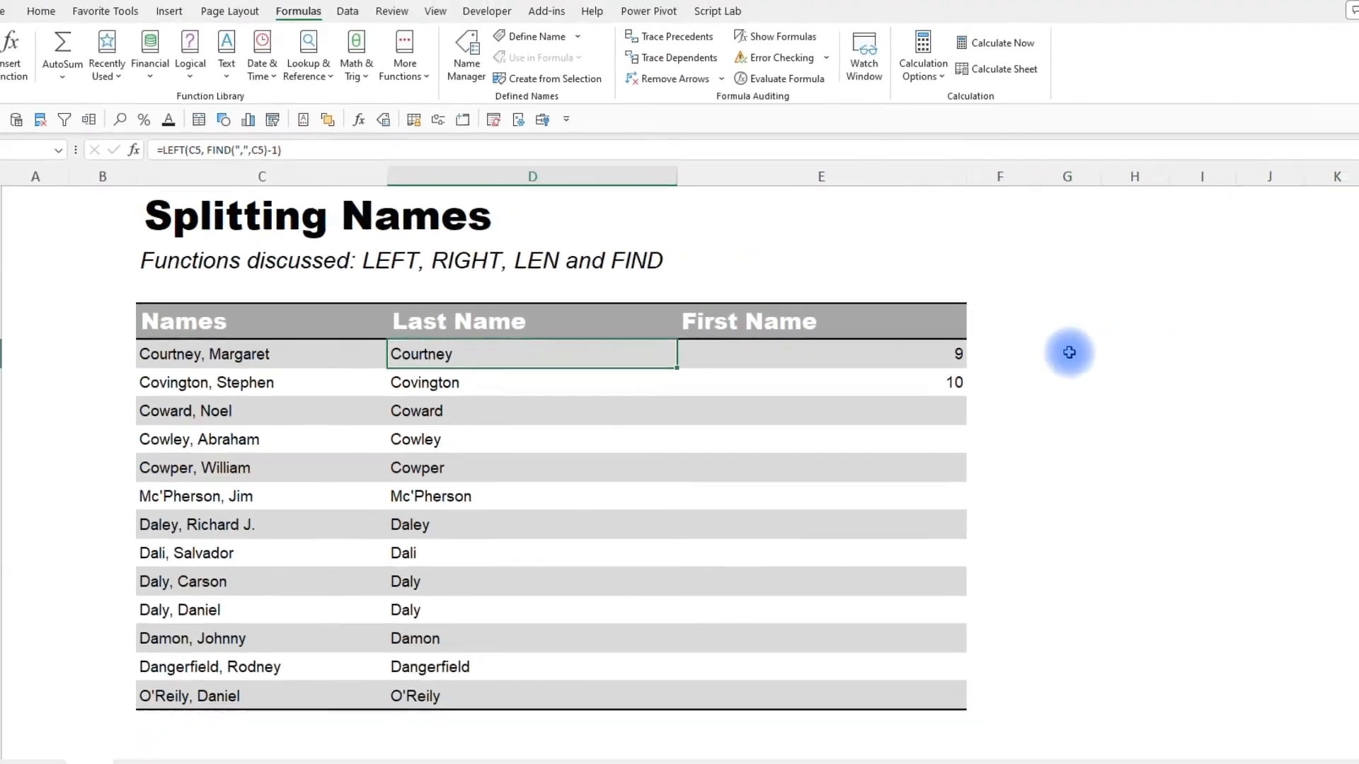
pyautogui.click(1069, 352)
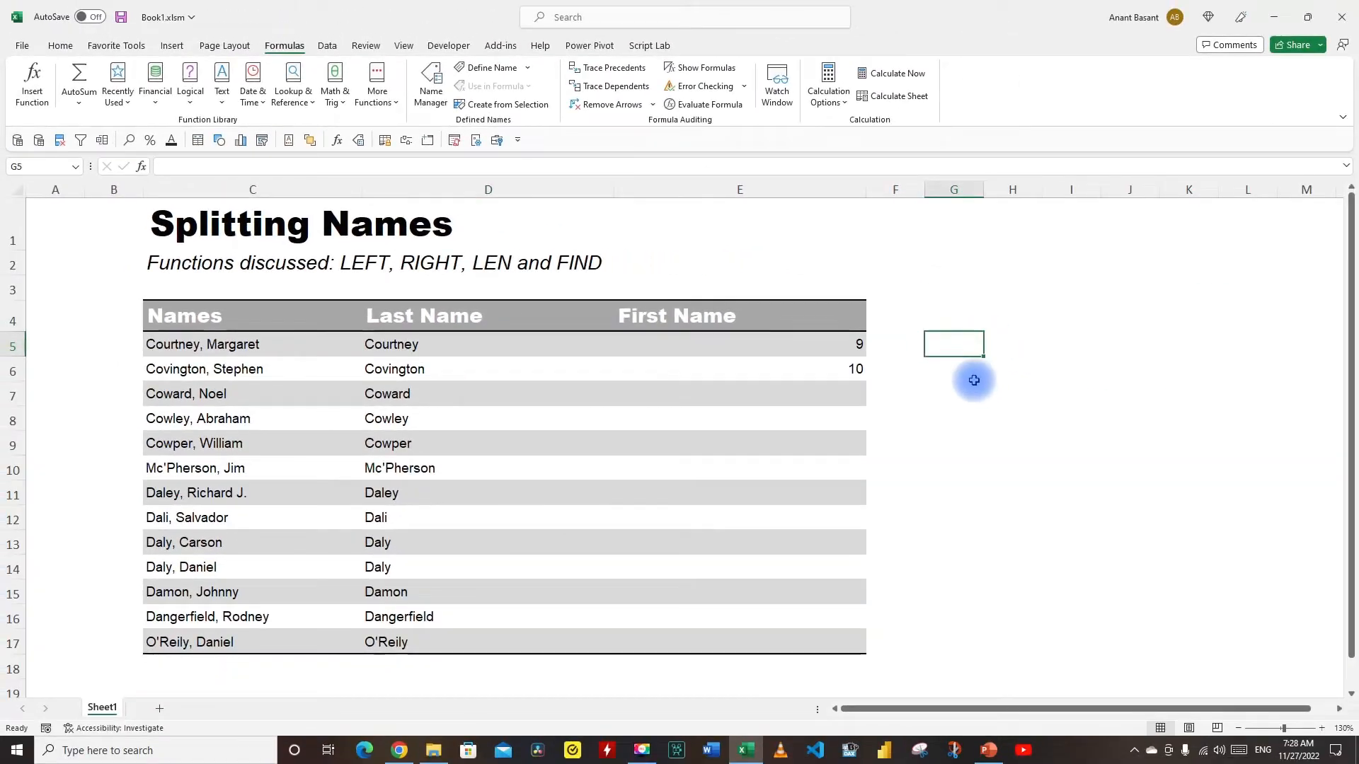
pyautogui.hotkey('ctrl', 'v')
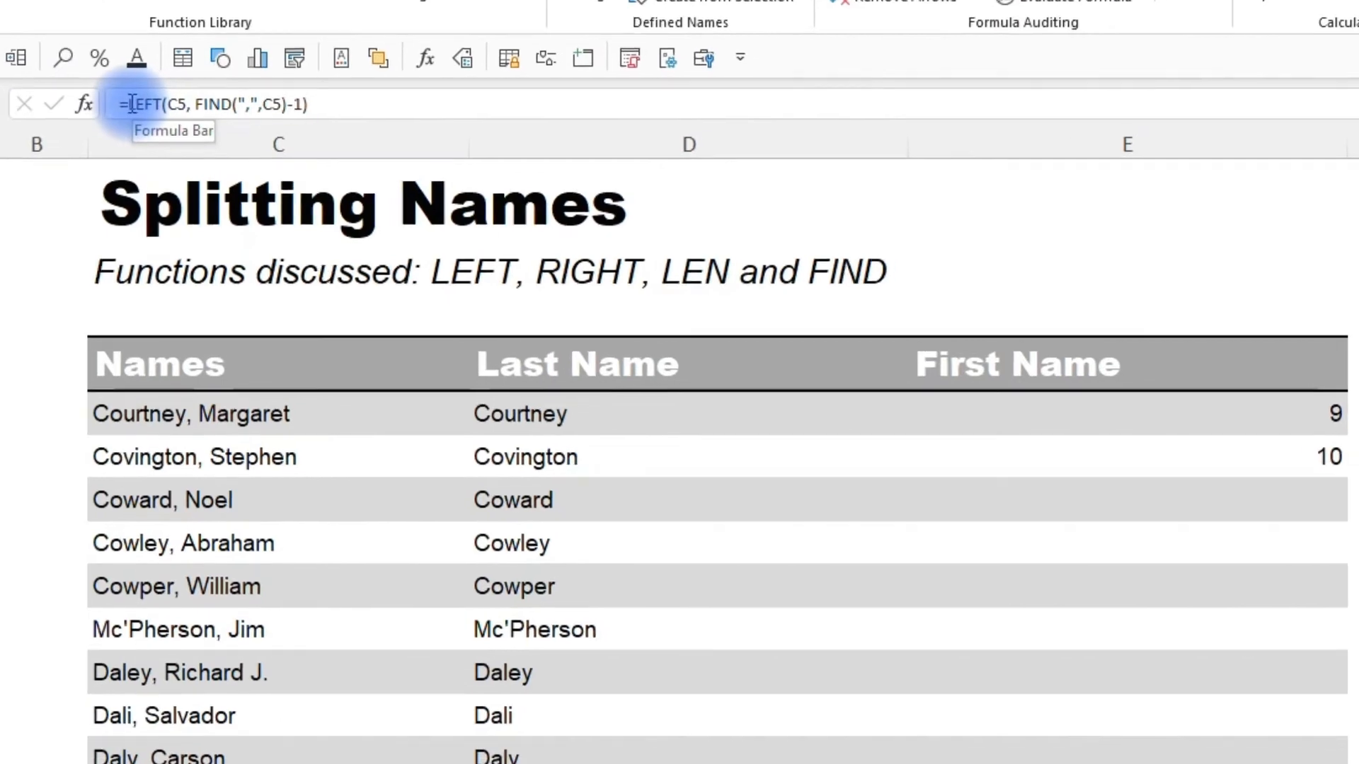
# Step: Switch the function in G5 to RIGHT, making =RIGHT(C5, FIND(",",C5)-1), and fill it down to G6
pyautogui.click(168, 166)
pyautogui.doubleClick(122, 82)
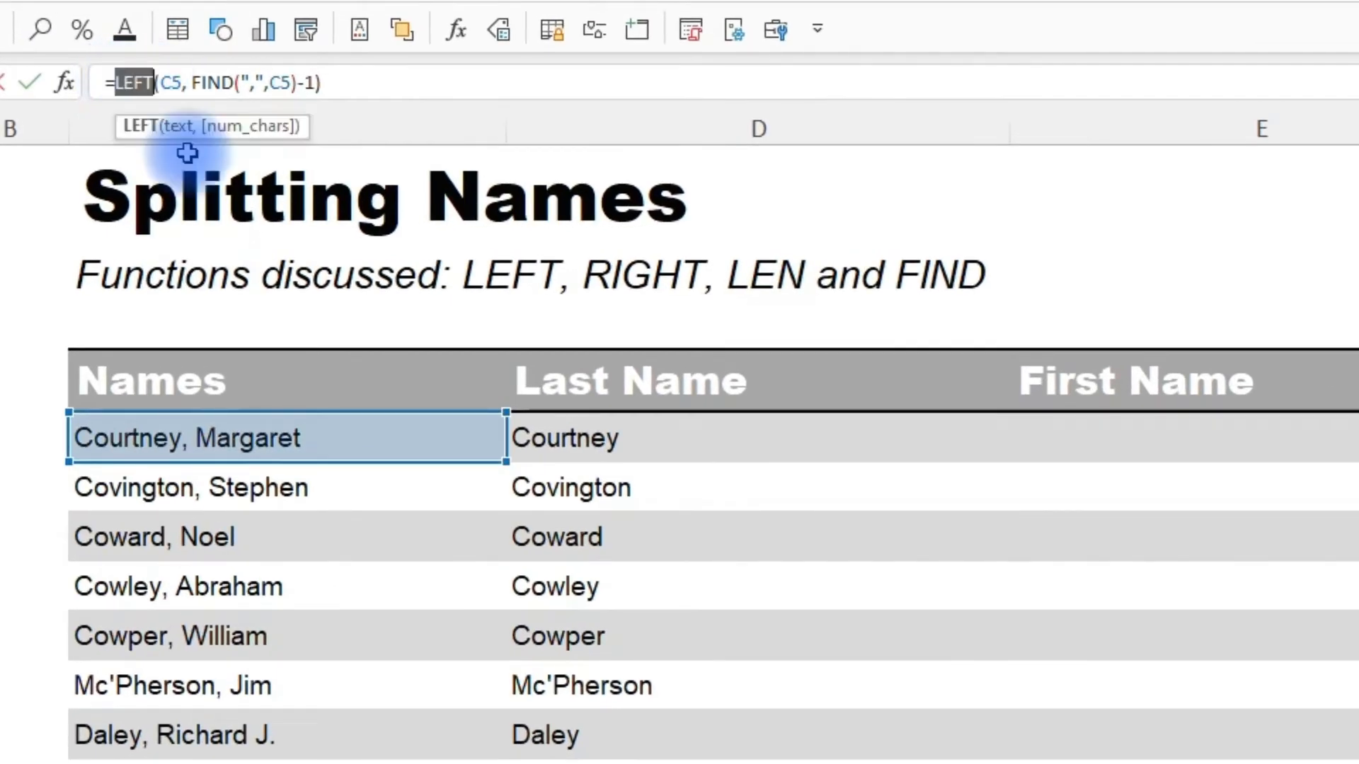
pyautogui.write('right')
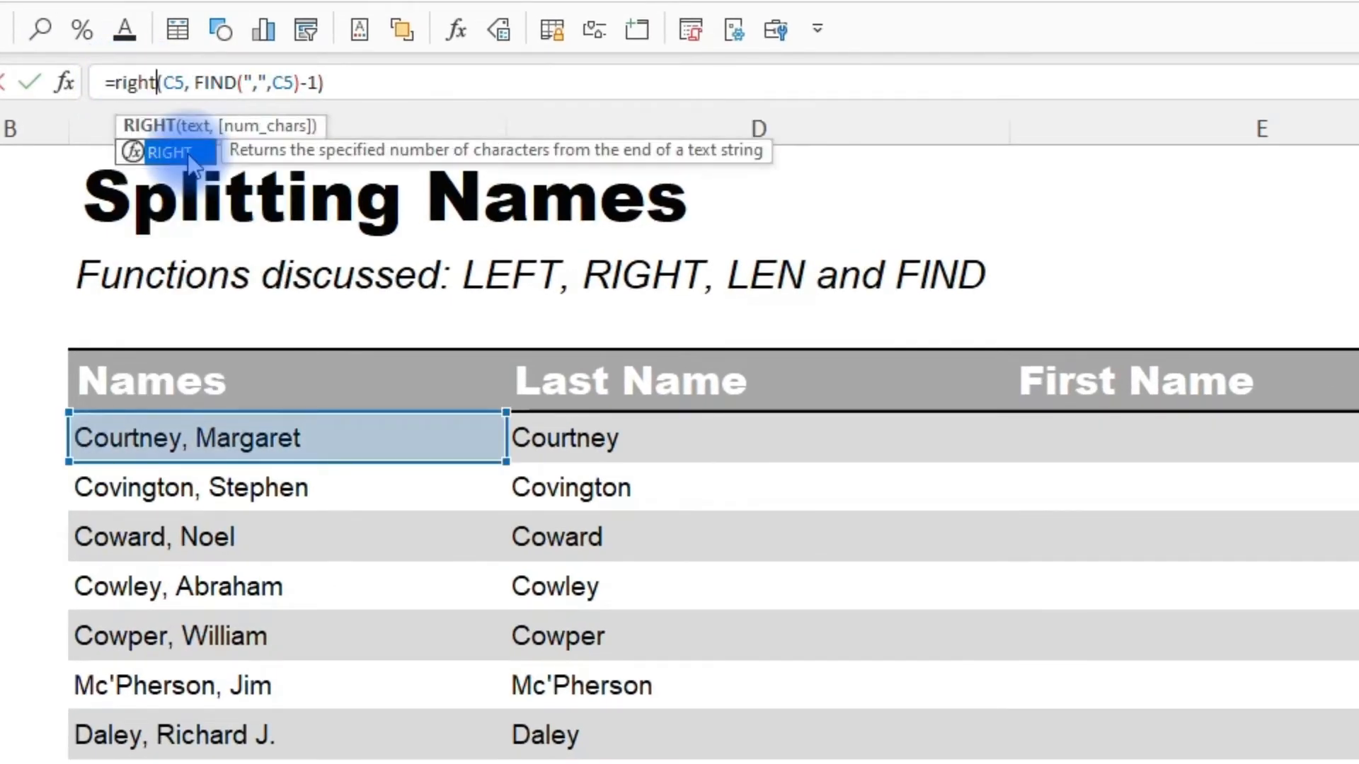
pyautogui.hotkey('ctrl', 'Return')
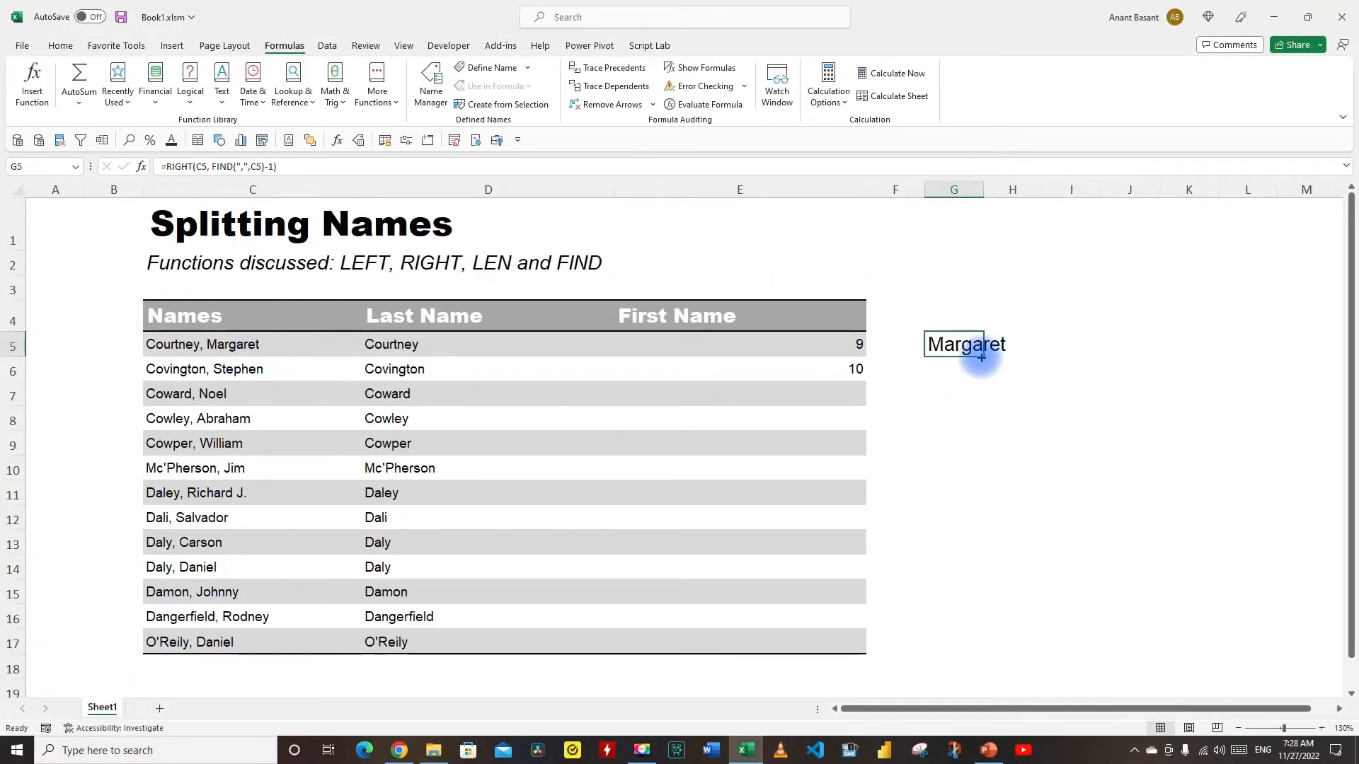
pyautogui.moveTo(1046, 366)
pyautogui.mouseDown()
pyautogui.moveTo(1048, 390)
pyautogui.moveTo(1055, 368)
pyautogui.mouseUp()
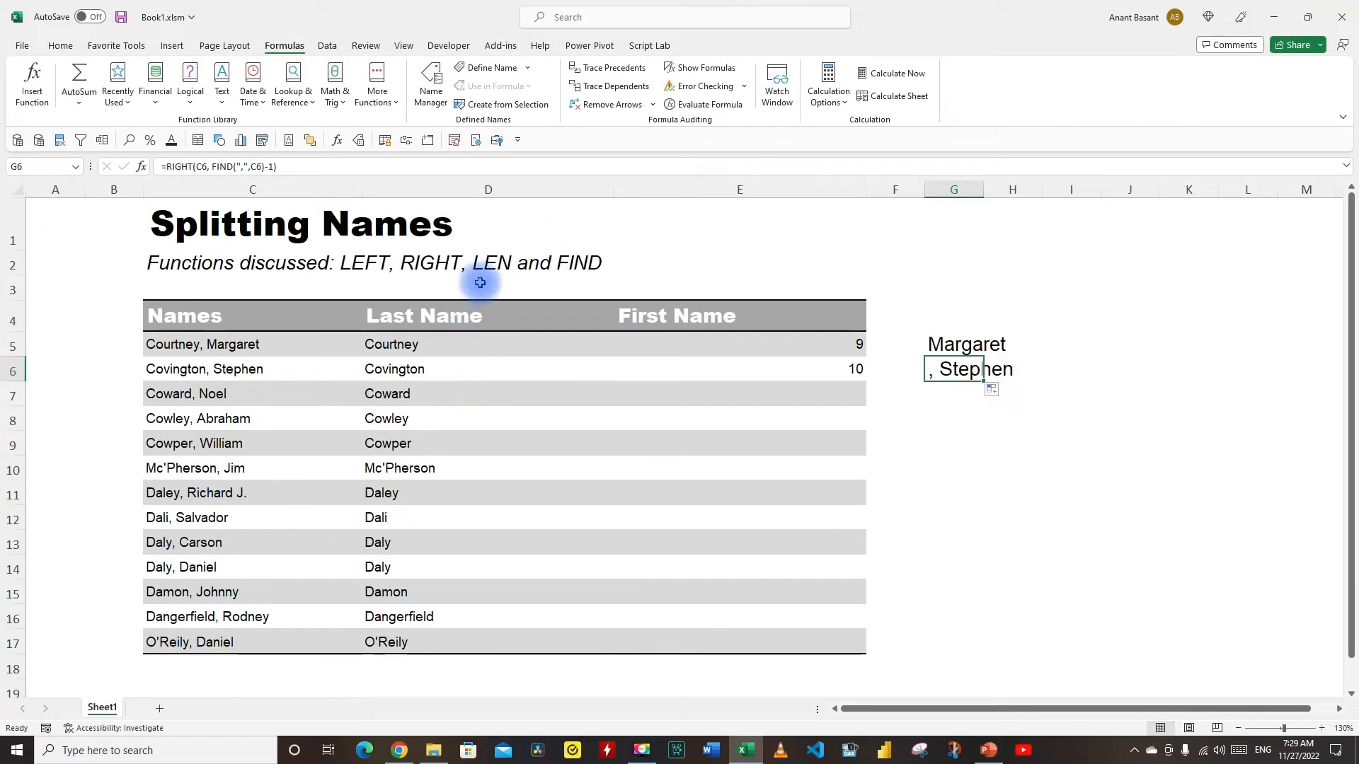
# Step: Insert the LEN function in G7 with C5 as its text, making =LEN(C5)
pyautogui.click(950, 397)
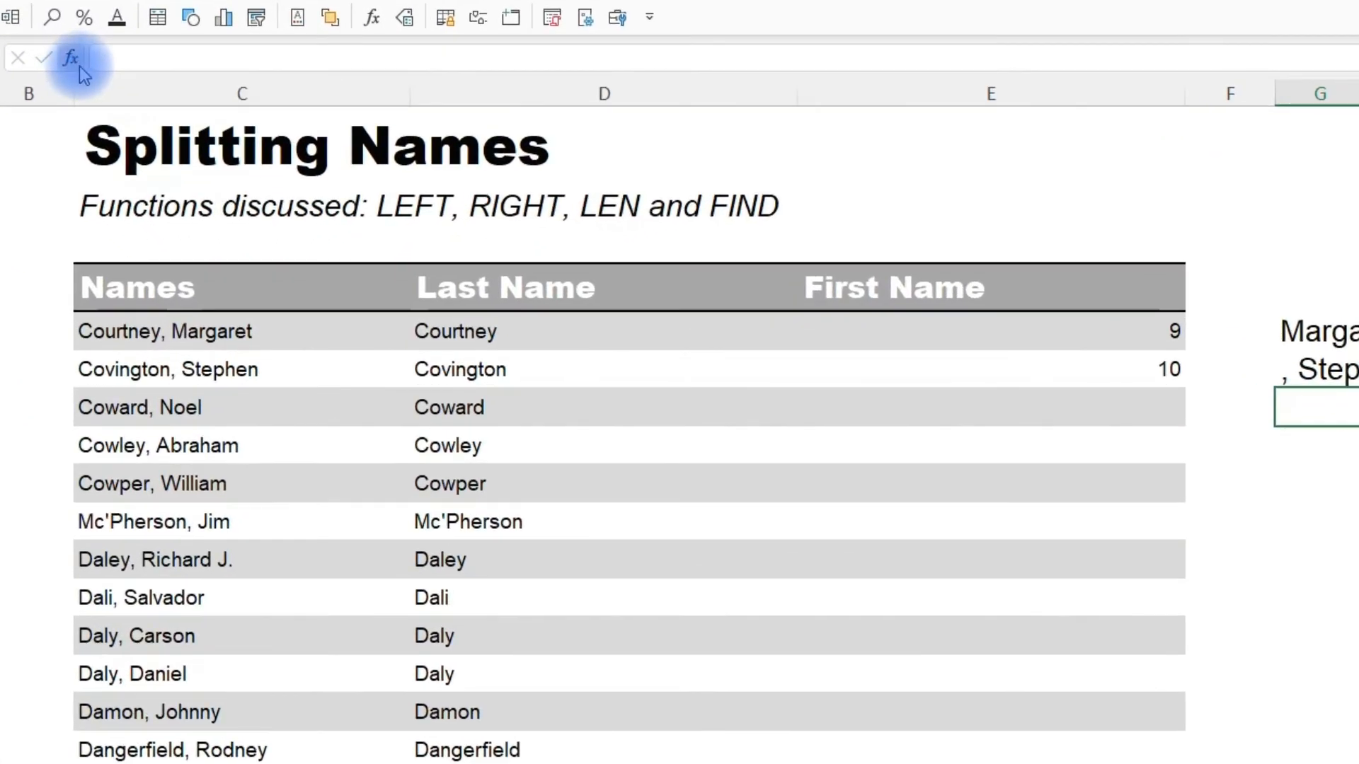
pyautogui.click(79, 66)
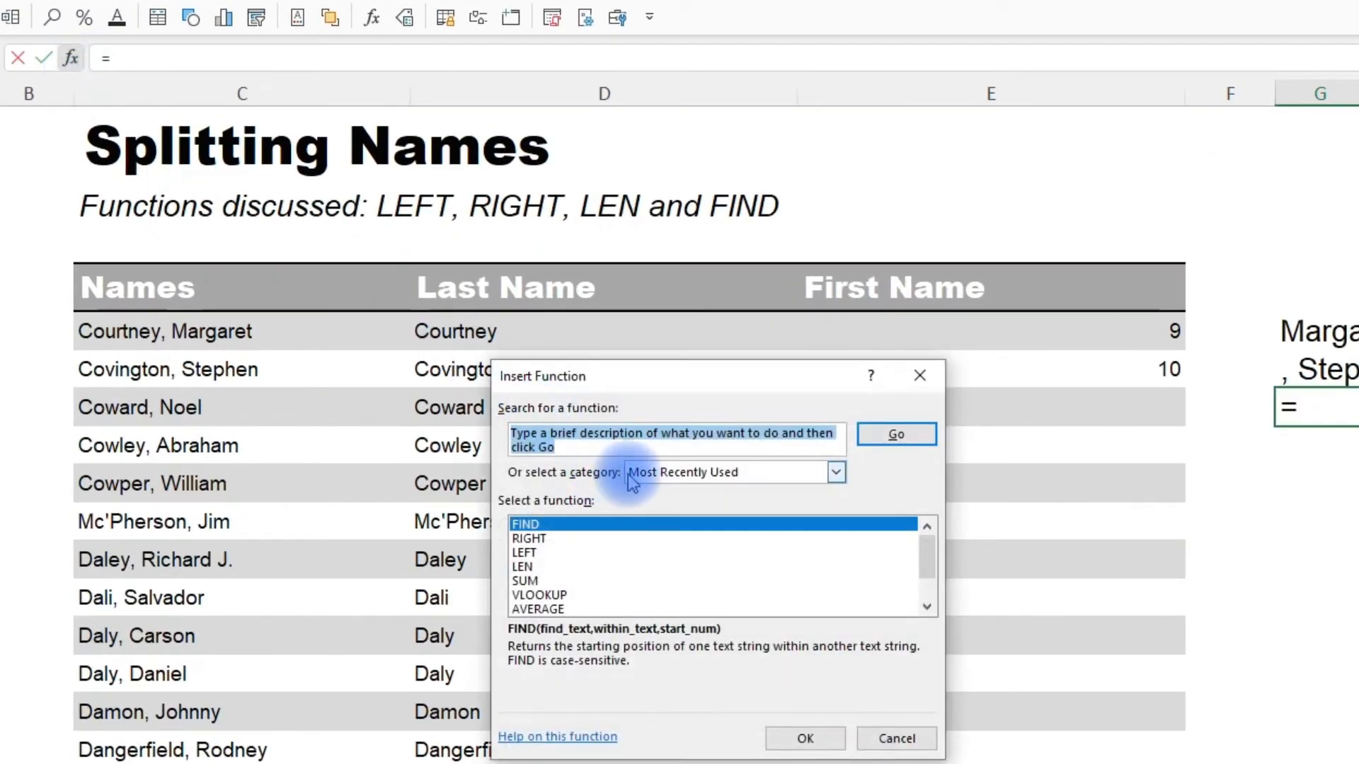
pyautogui.click(514, 433)
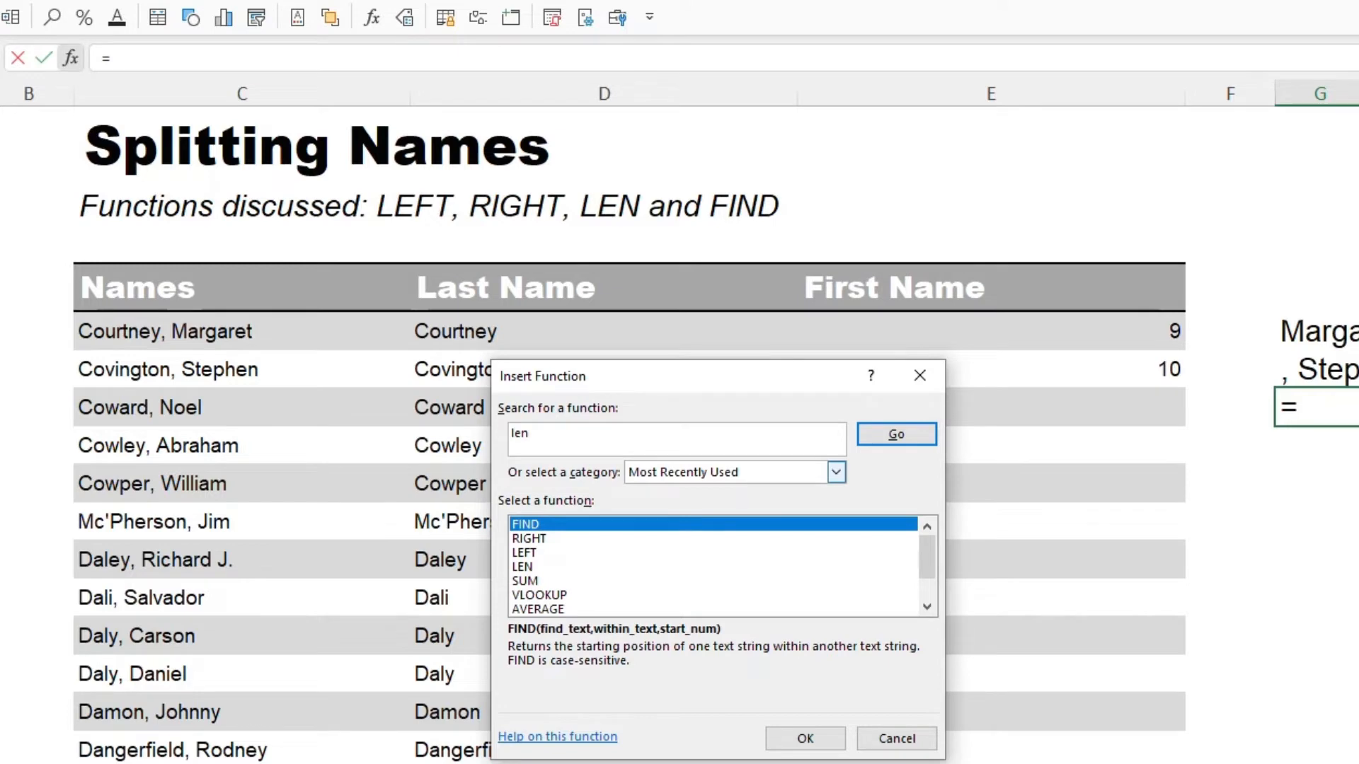
pyautogui.click(892, 436)
pyautogui.click(791, 739)
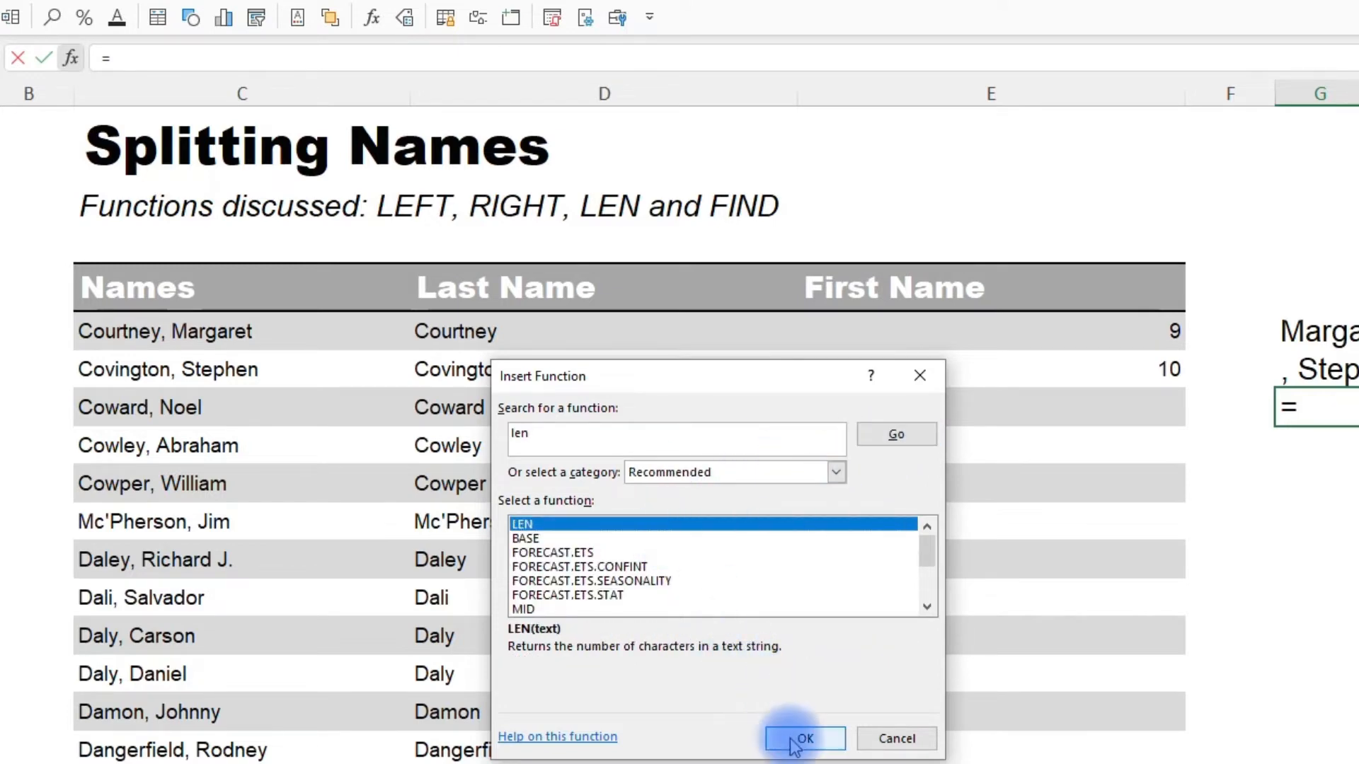
pyautogui.moveTo(770, 465); pyautogui.dragTo(976, 517)
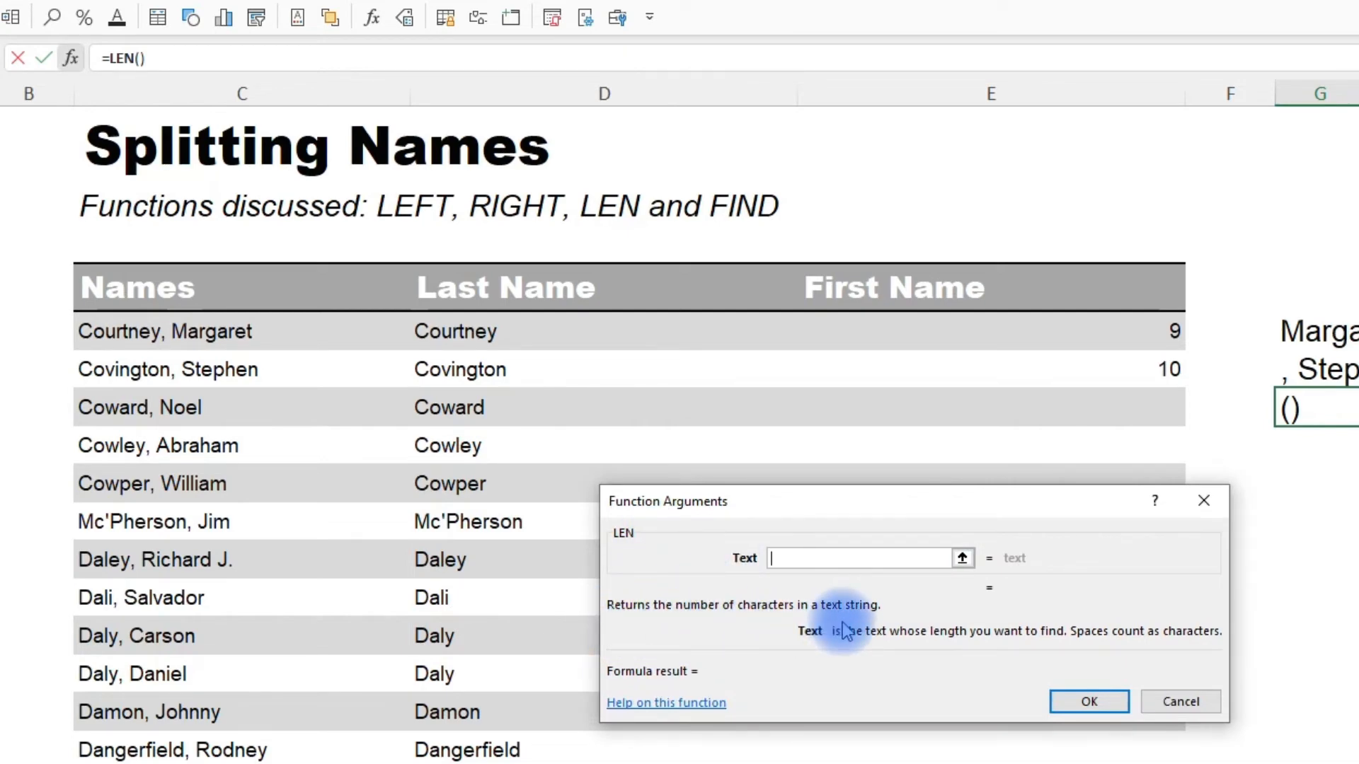
pyautogui.click(201, 347)
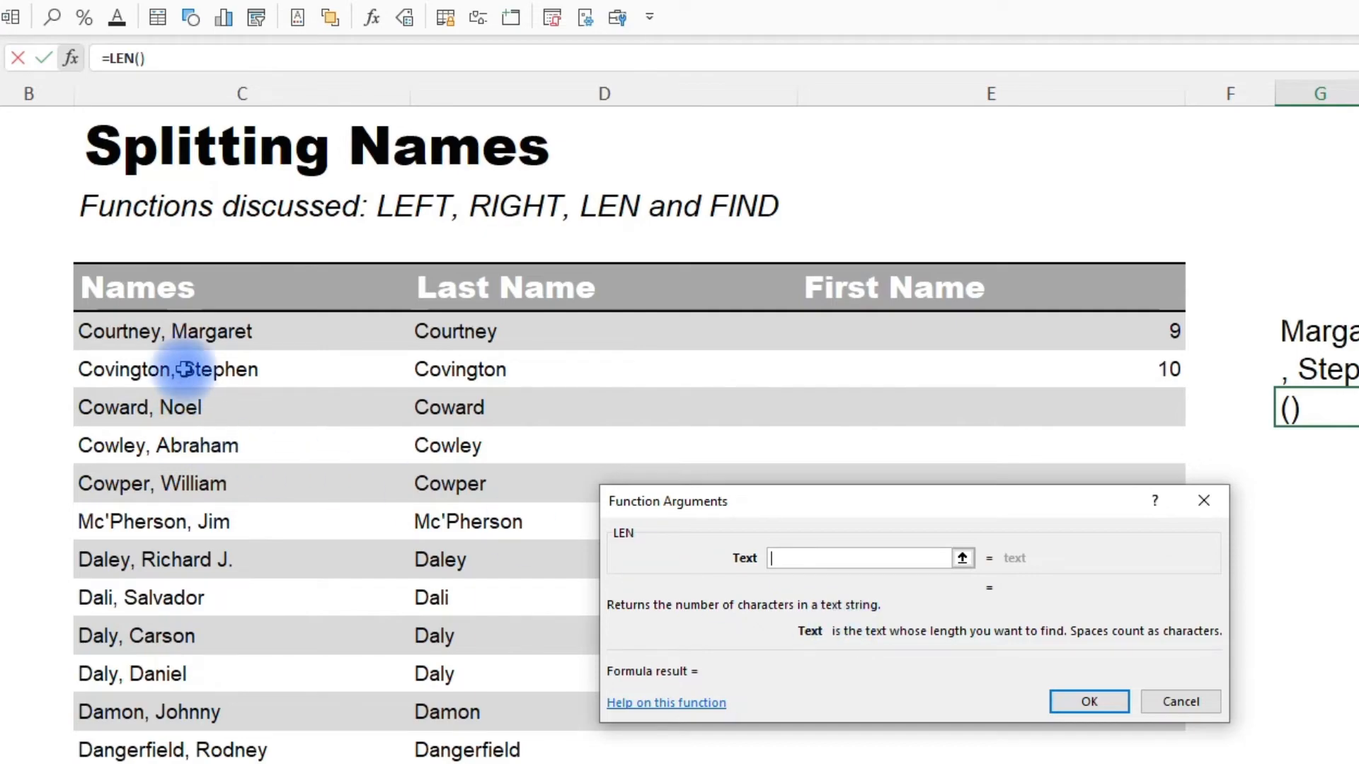
pyautogui.click(1106, 707)
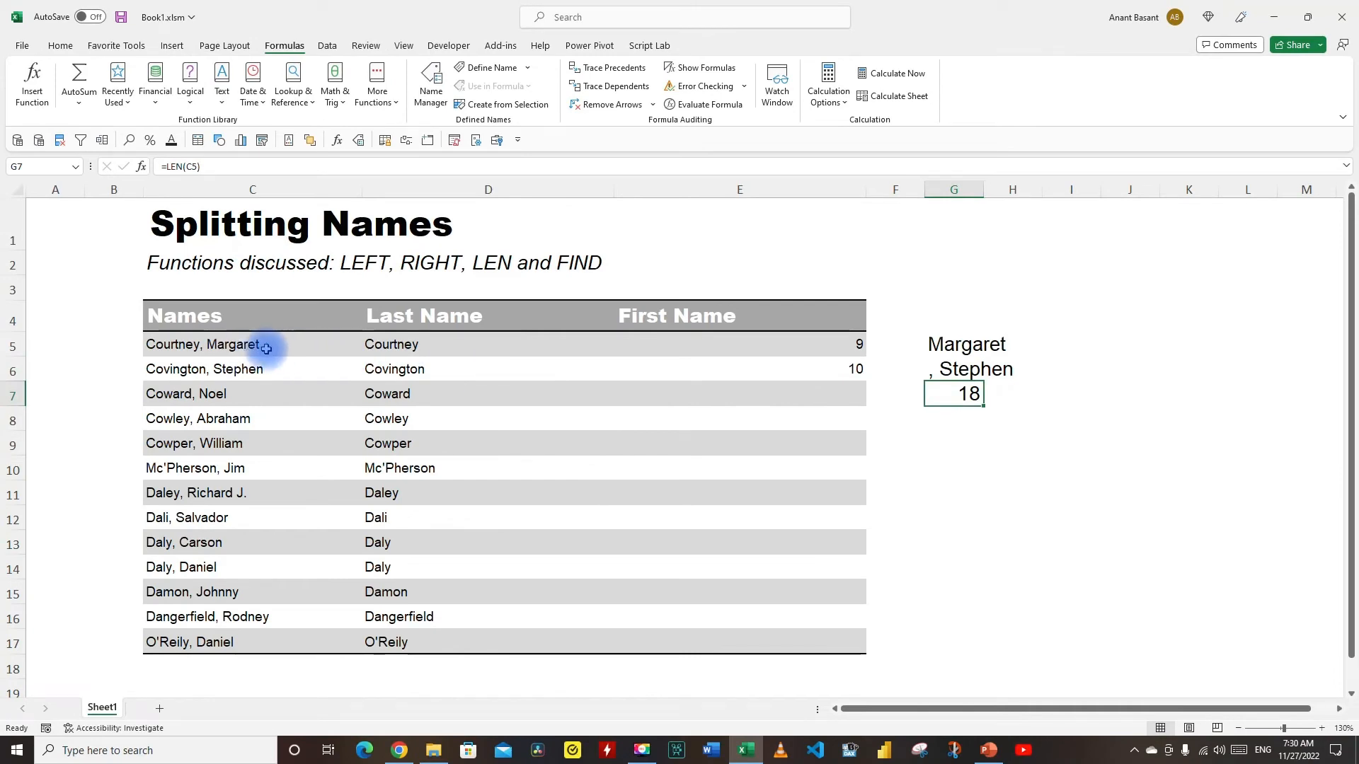
pyautogui.click(833, 351)
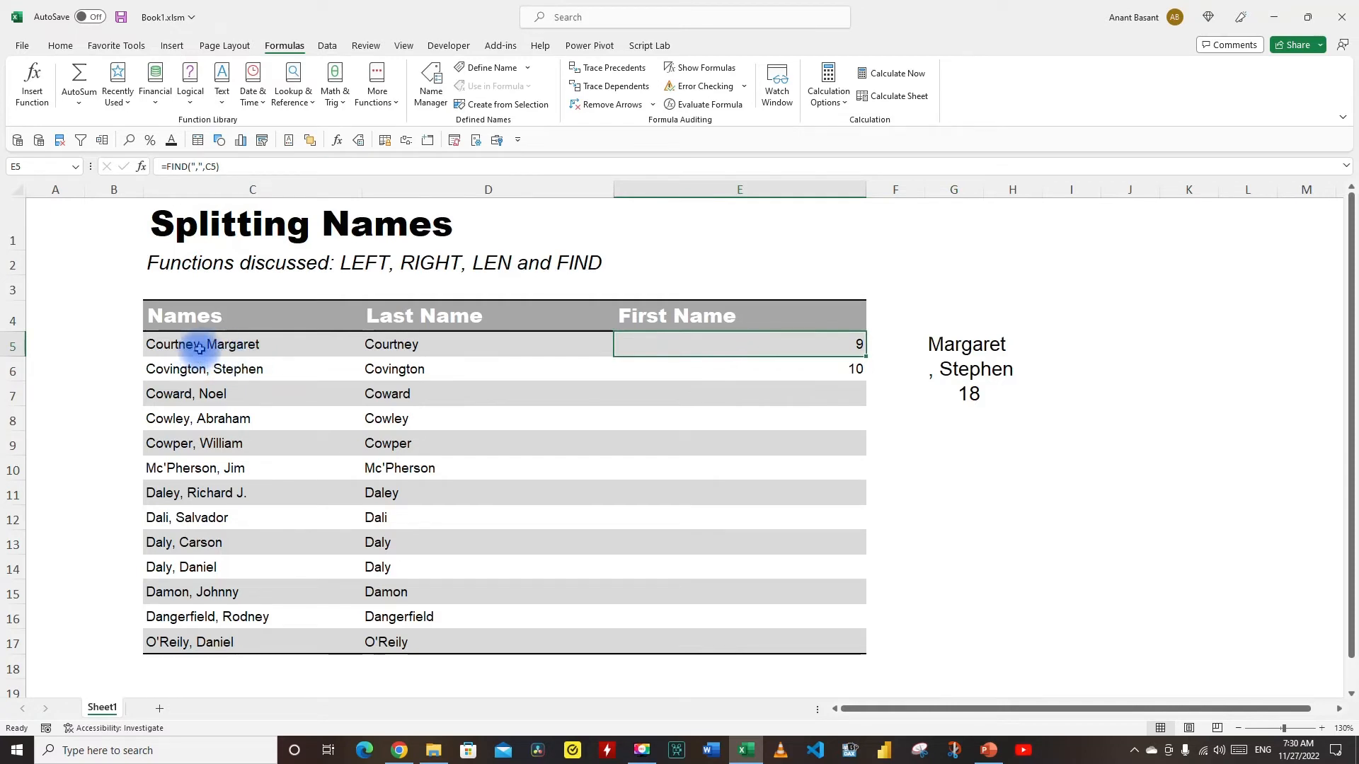
pyautogui.click(971, 416)
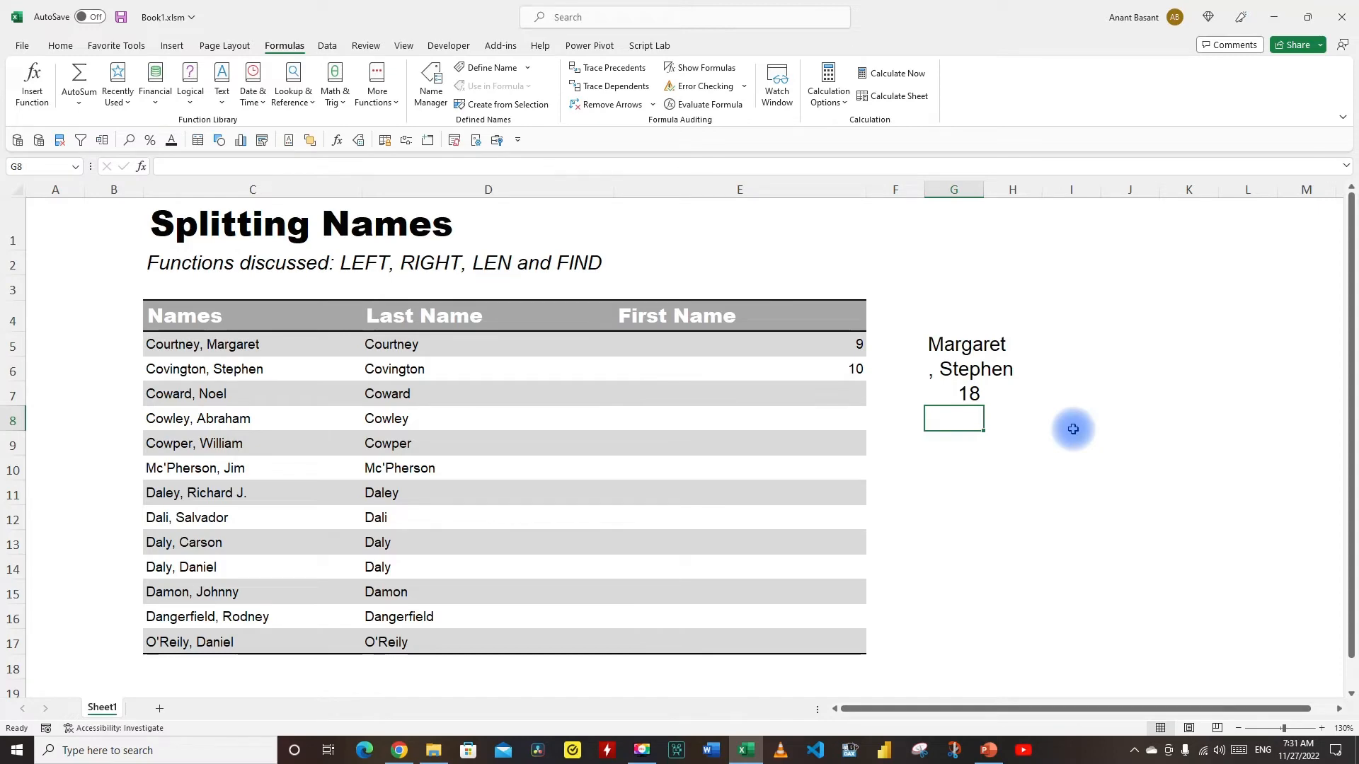
# Step: Copy LEN(C5) from the G7 formula and insert it with a minus sign before FIND in the G5 formula
pyautogui.click(249, 346)
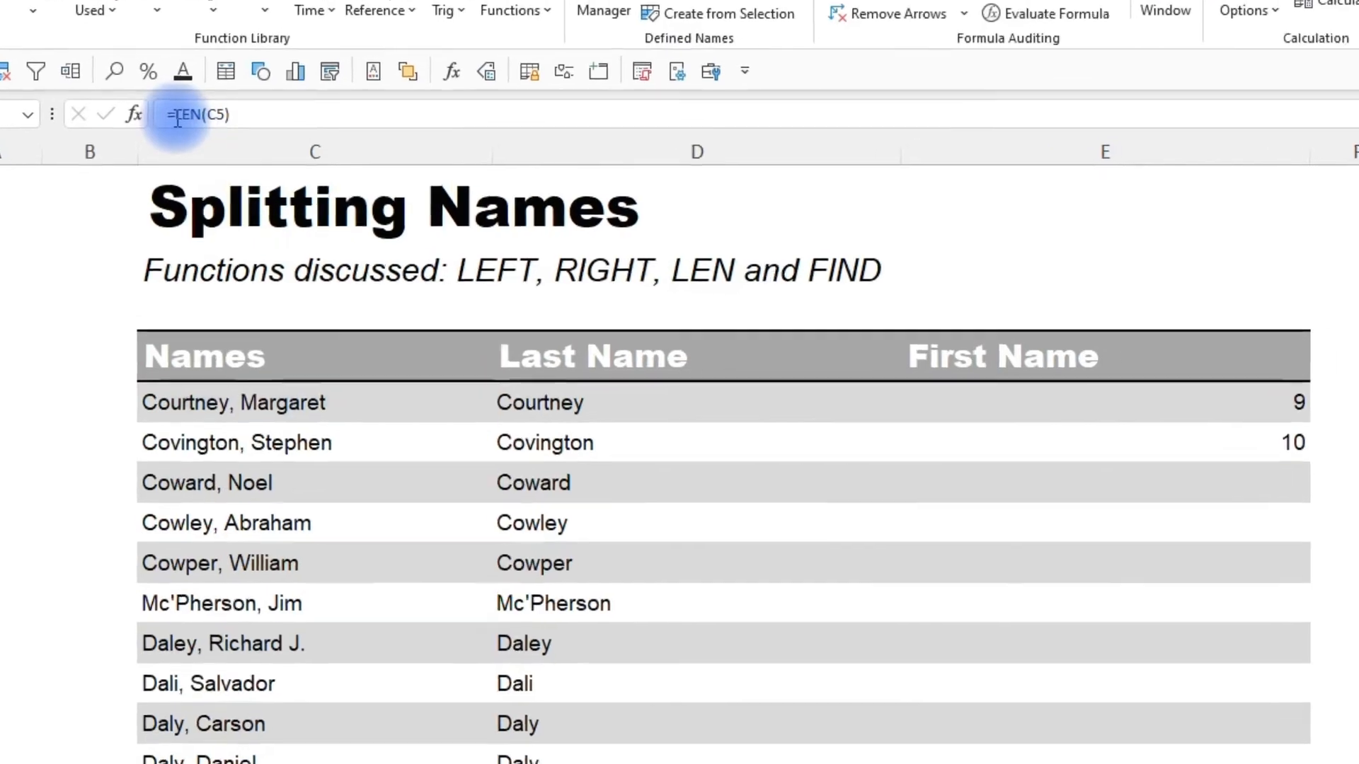
pyautogui.moveTo(166, 167); pyautogui.dragTo(215, 175)
pyautogui.hotkey('ctrl', 'c')
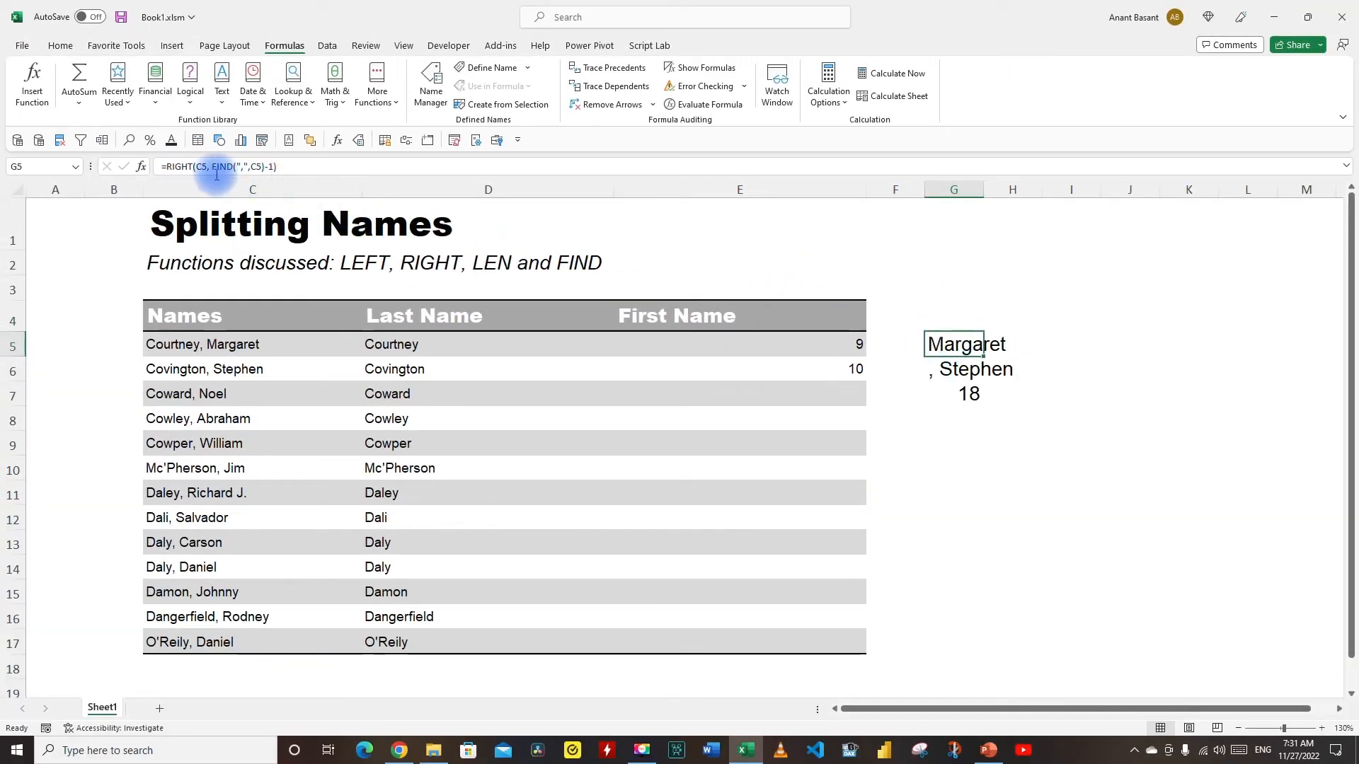
pyautogui.click(208, 168)
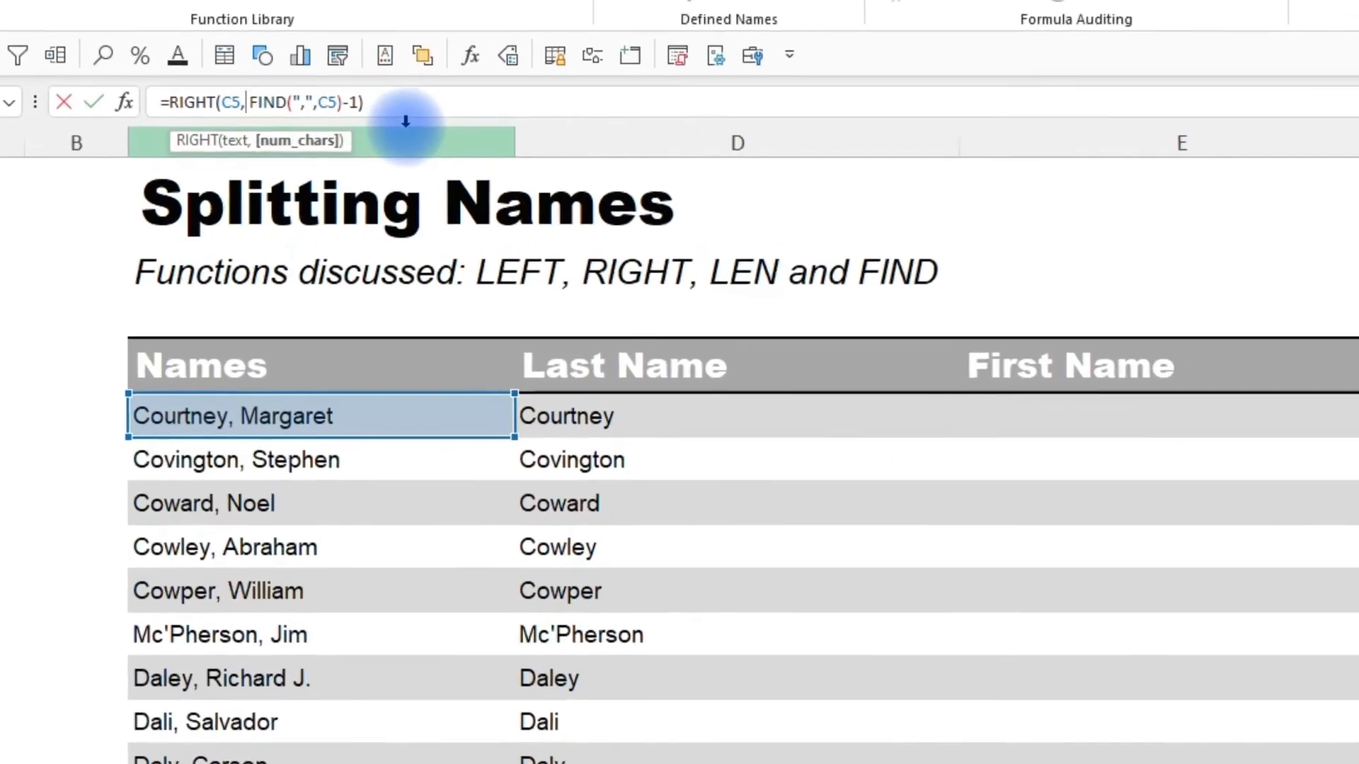
pyautogui.hotkey('ctrl', 'v')
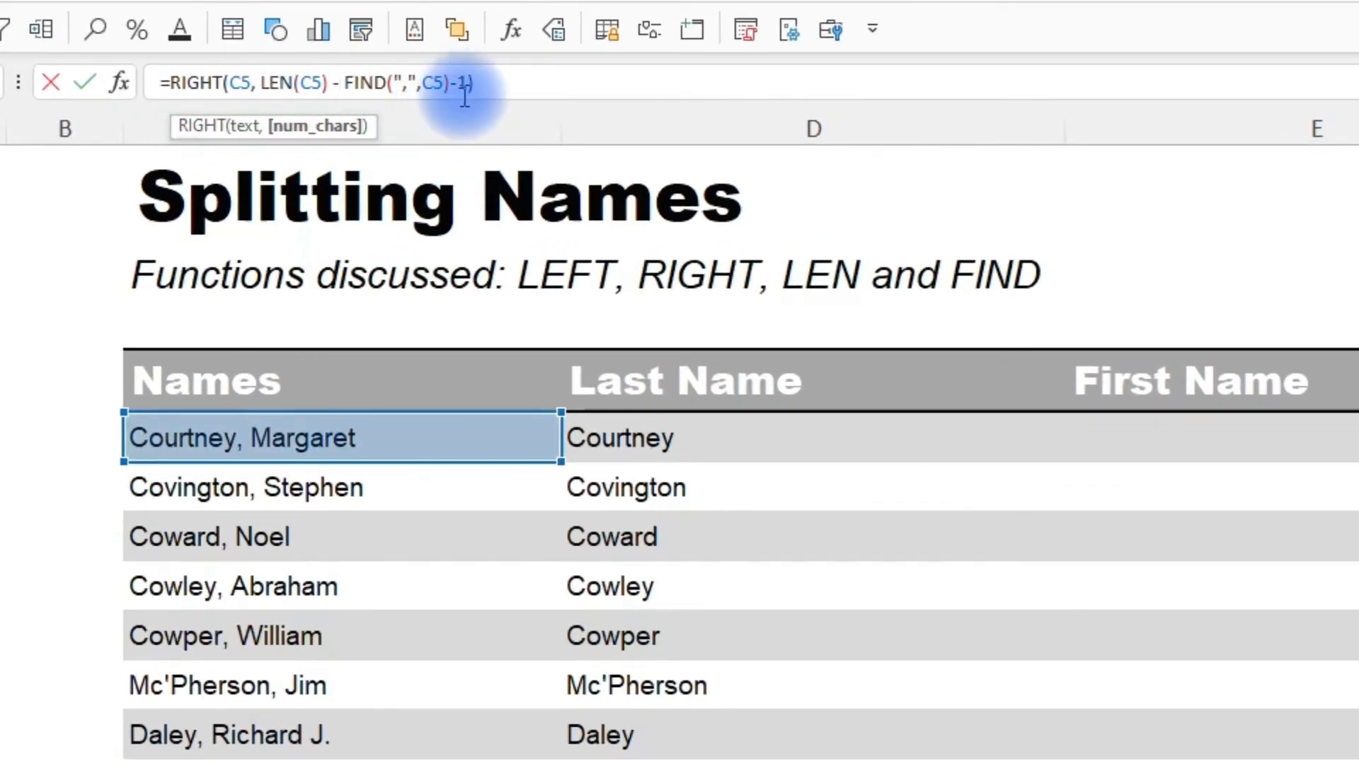
# Step: Remove the trailing -1 so G5 reads =RIGHT(C5, LEN(C5) - FIND(",",C5)), and fill it down to G16
pyautogui.moveTo(451, 82); pyautogui.dragTo(470, 82)
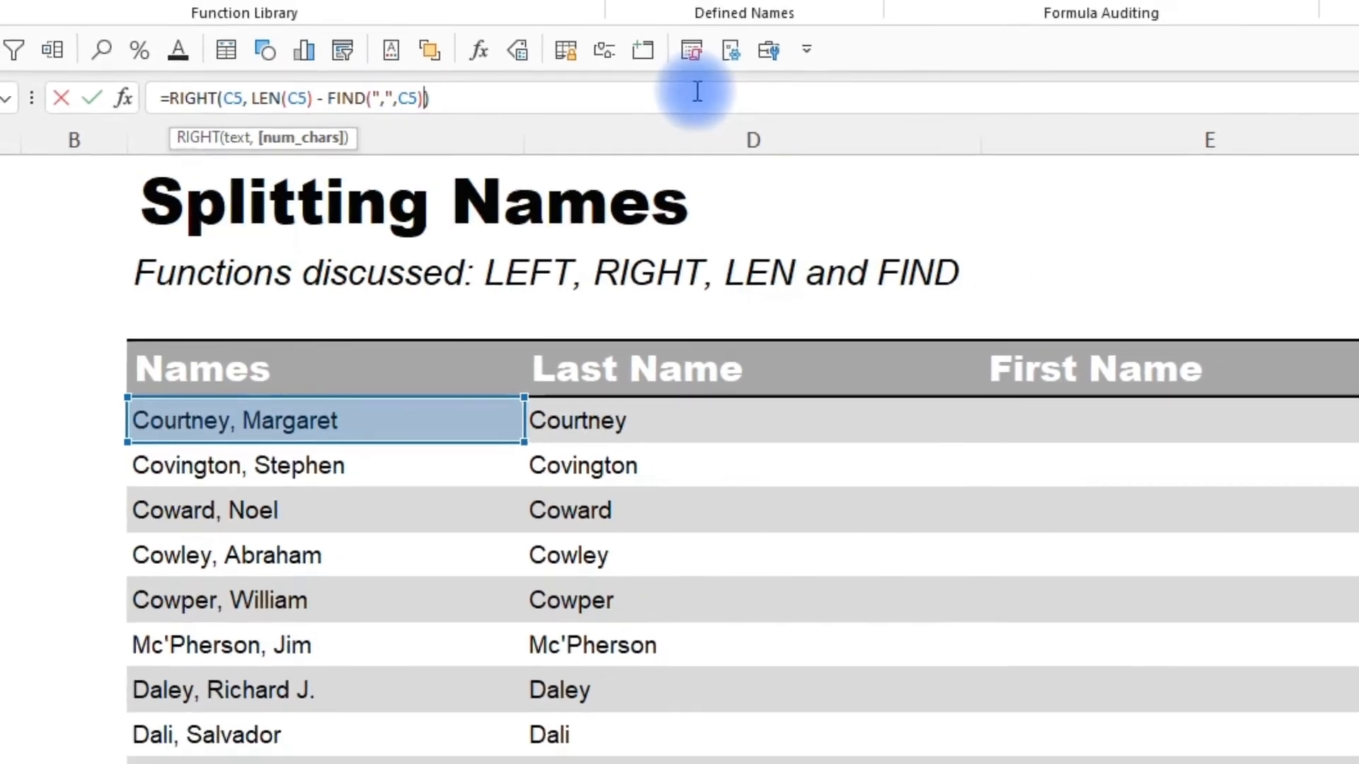
pyautogui.hotkey('ctrl', 'Return')
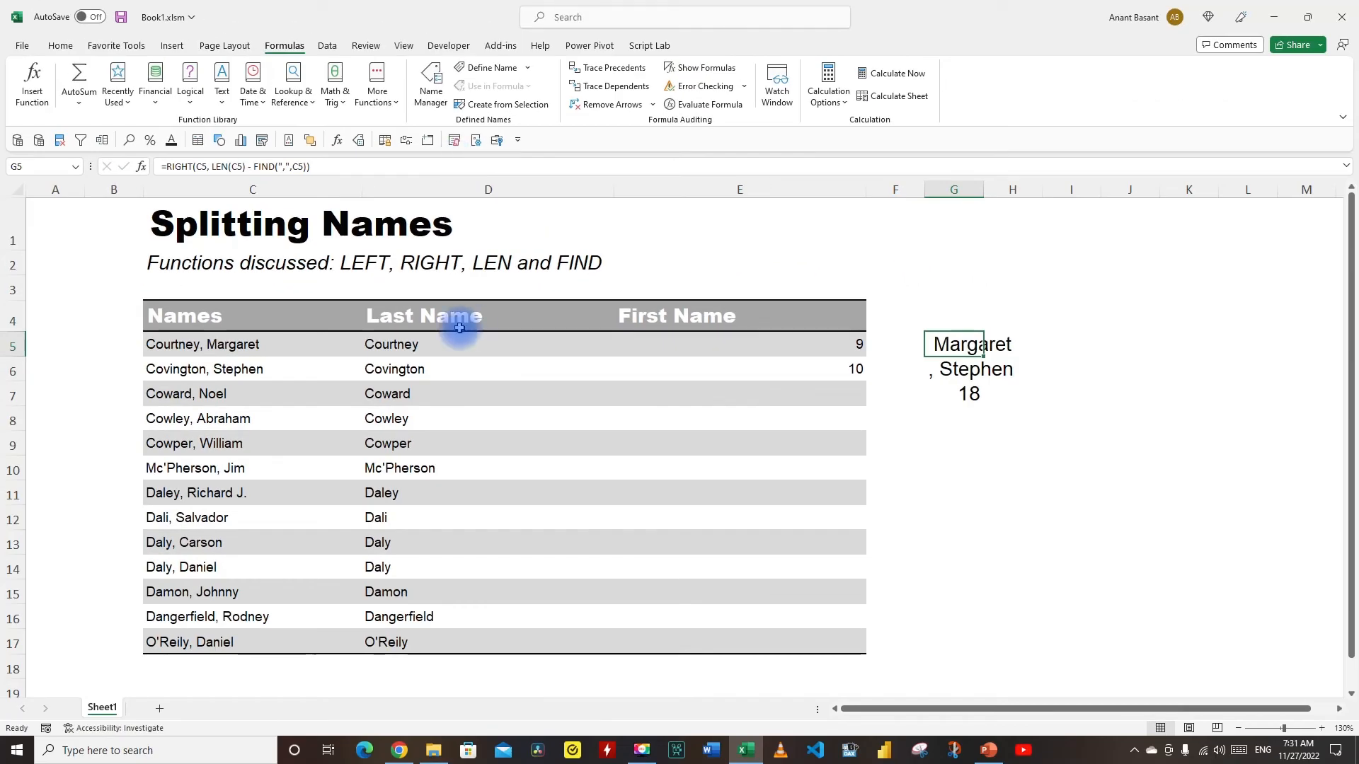
pyautogui.moveTo(983, 356); pyautogui.dragTo(984, 501)
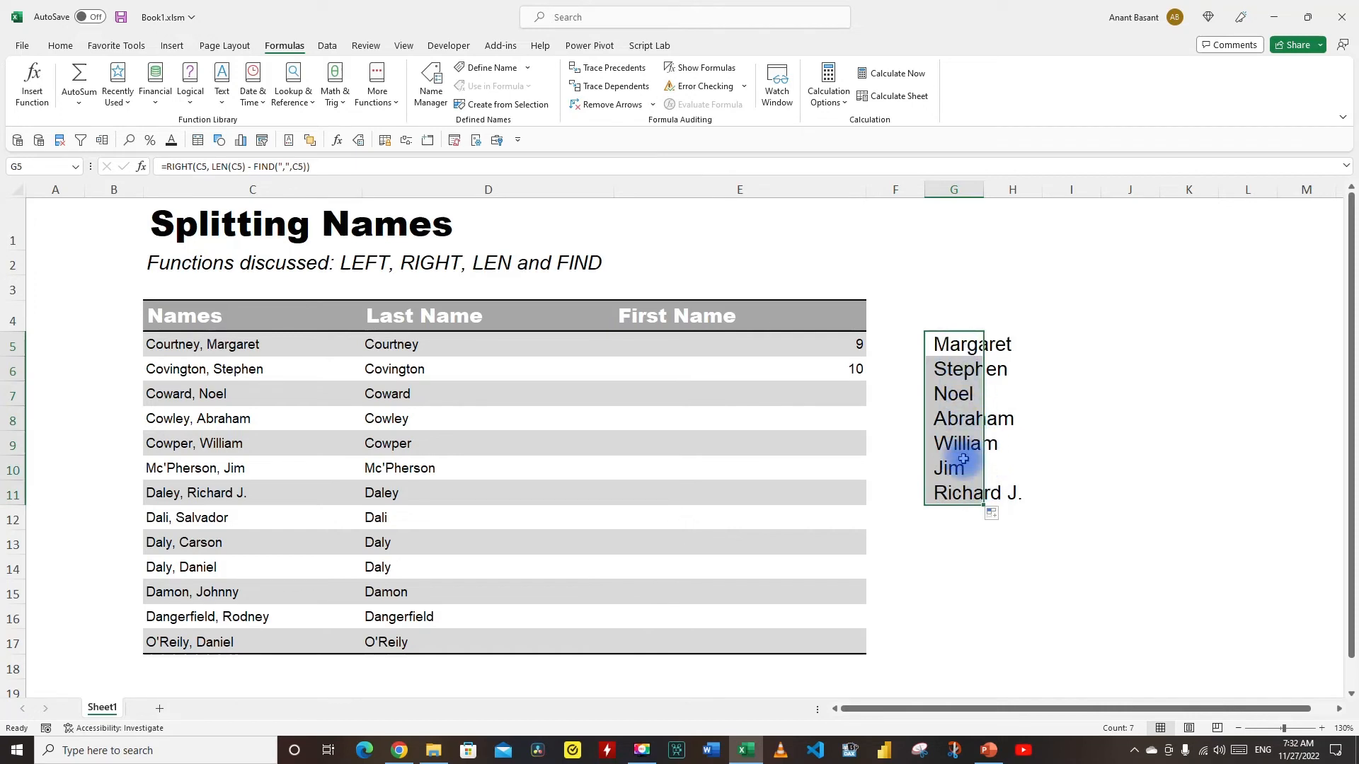
pyautogui.moveTo(984, 504); pyautogui.dragTo(998, 624)
# Step: Subtract 1 in G5, making =RIGHT(C5, LEN(C5) - FIND(",",C5)-1), and refill the formula down to G16
pyautogui.click(963, 344)
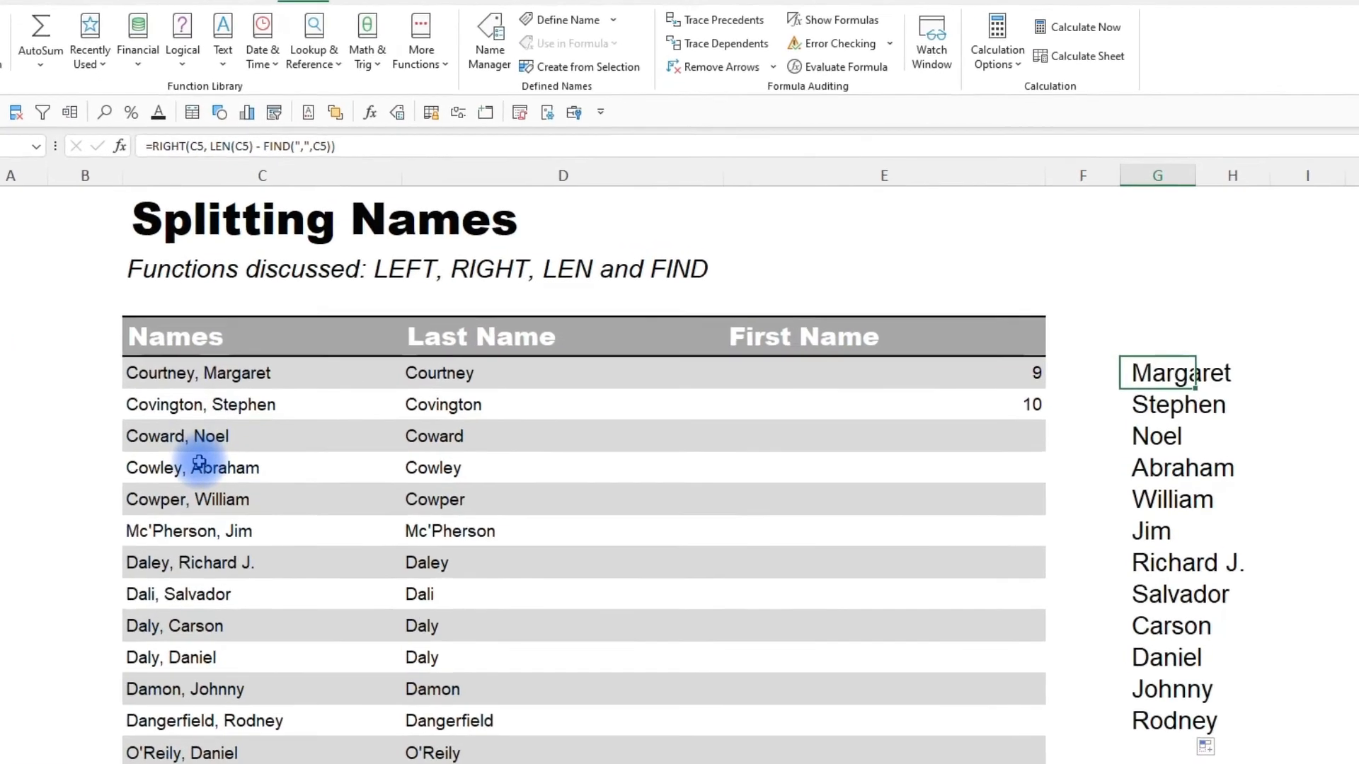
pyautogui.click(338, 146)
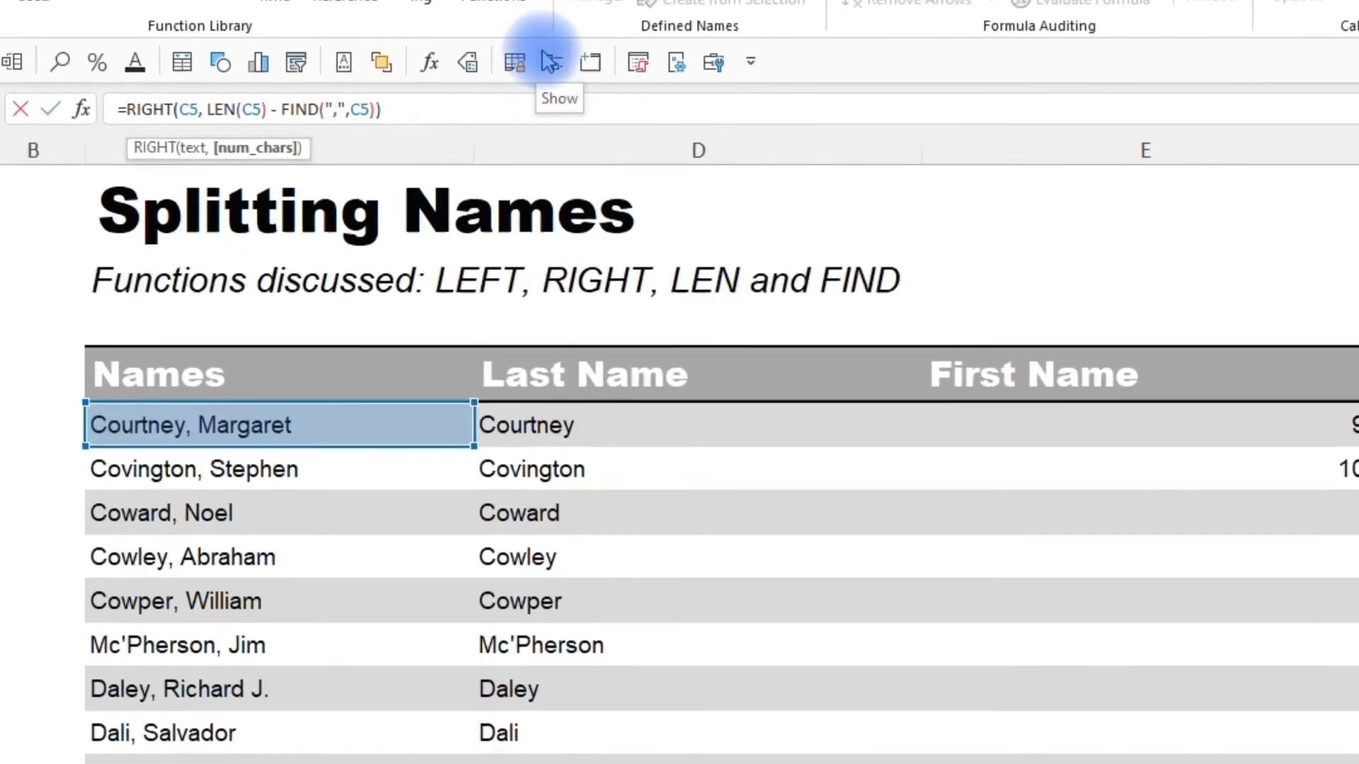
pyautogui.write('-1')
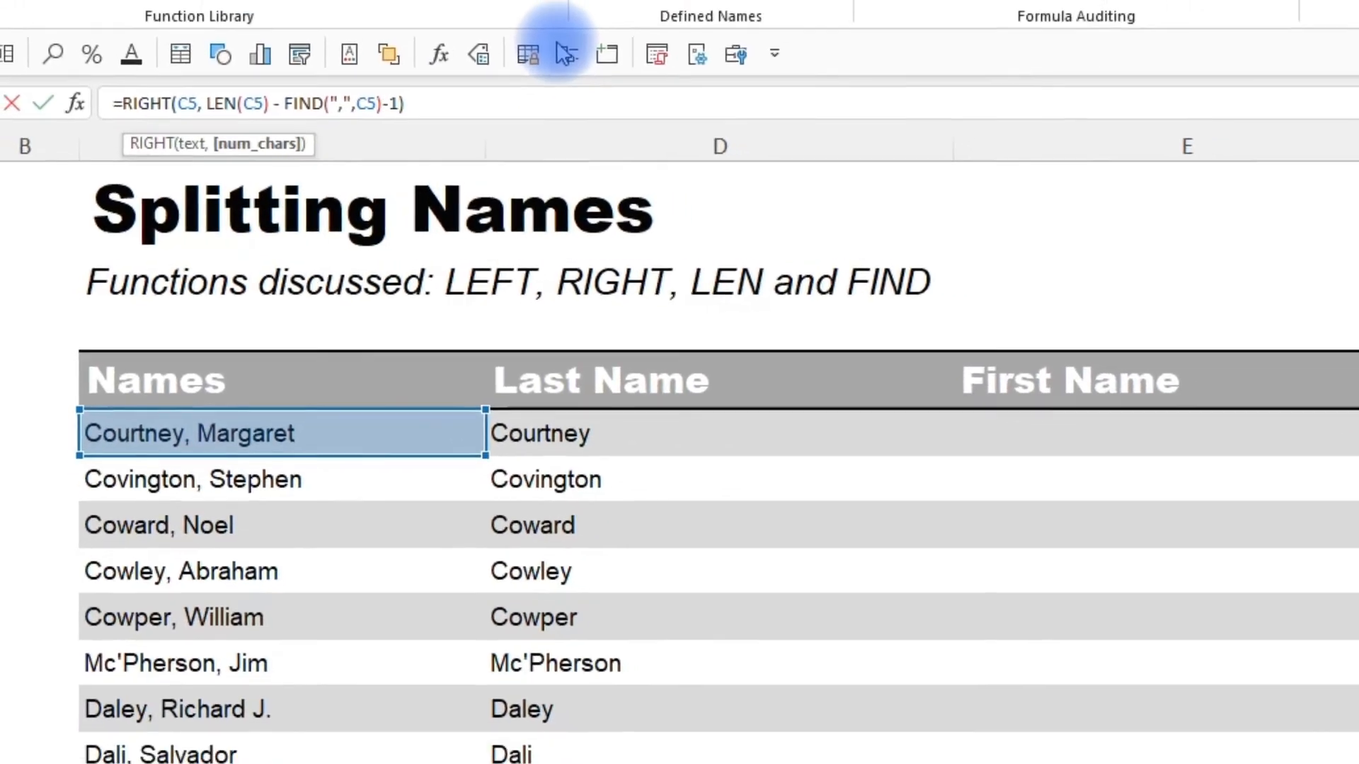
pyautogui.press('Return')
pyautogui.press('Up')
pyautogui.moveTo(984, 361); pyautogui.dragTo(986, 628)
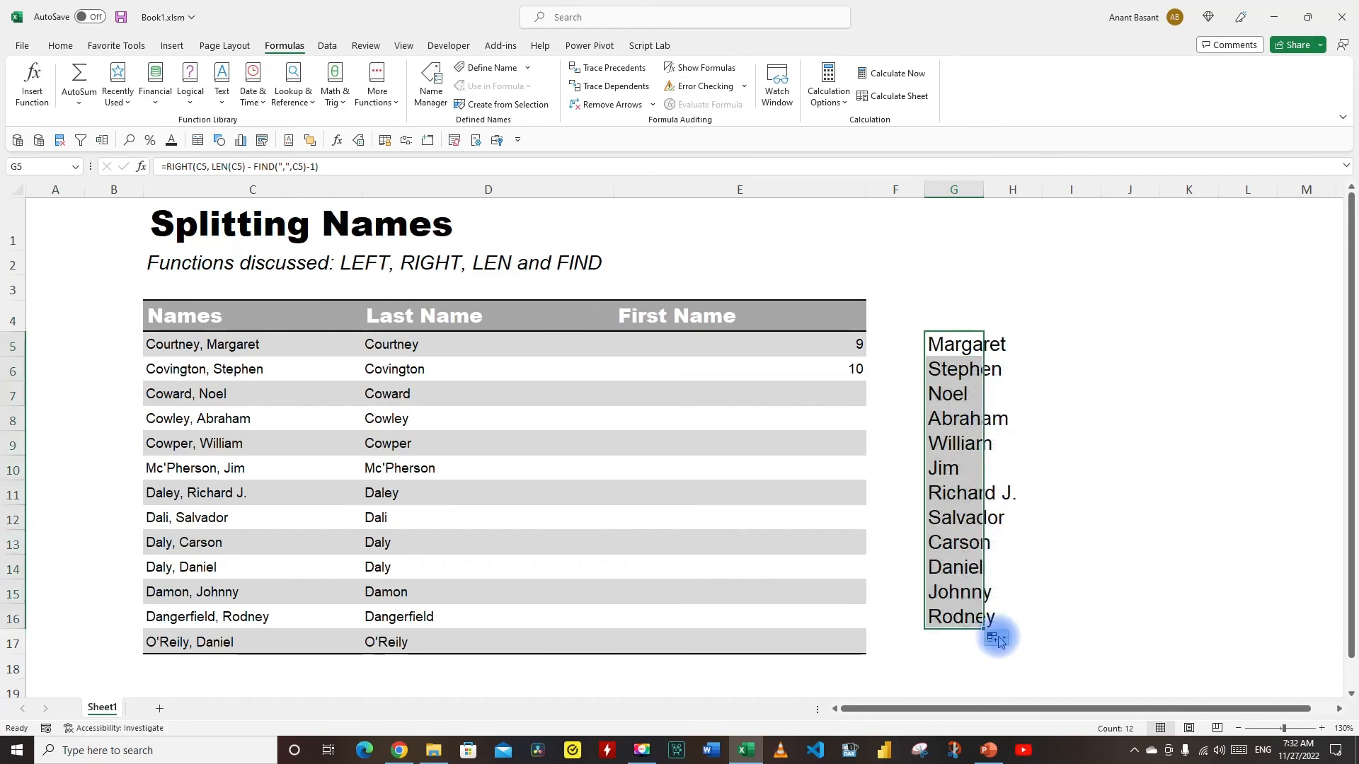
# Step: Copy the formula text from G5 and replace the FIND formula in E5 with it, keeping its references to C5
pyautogui.click(953, 345)
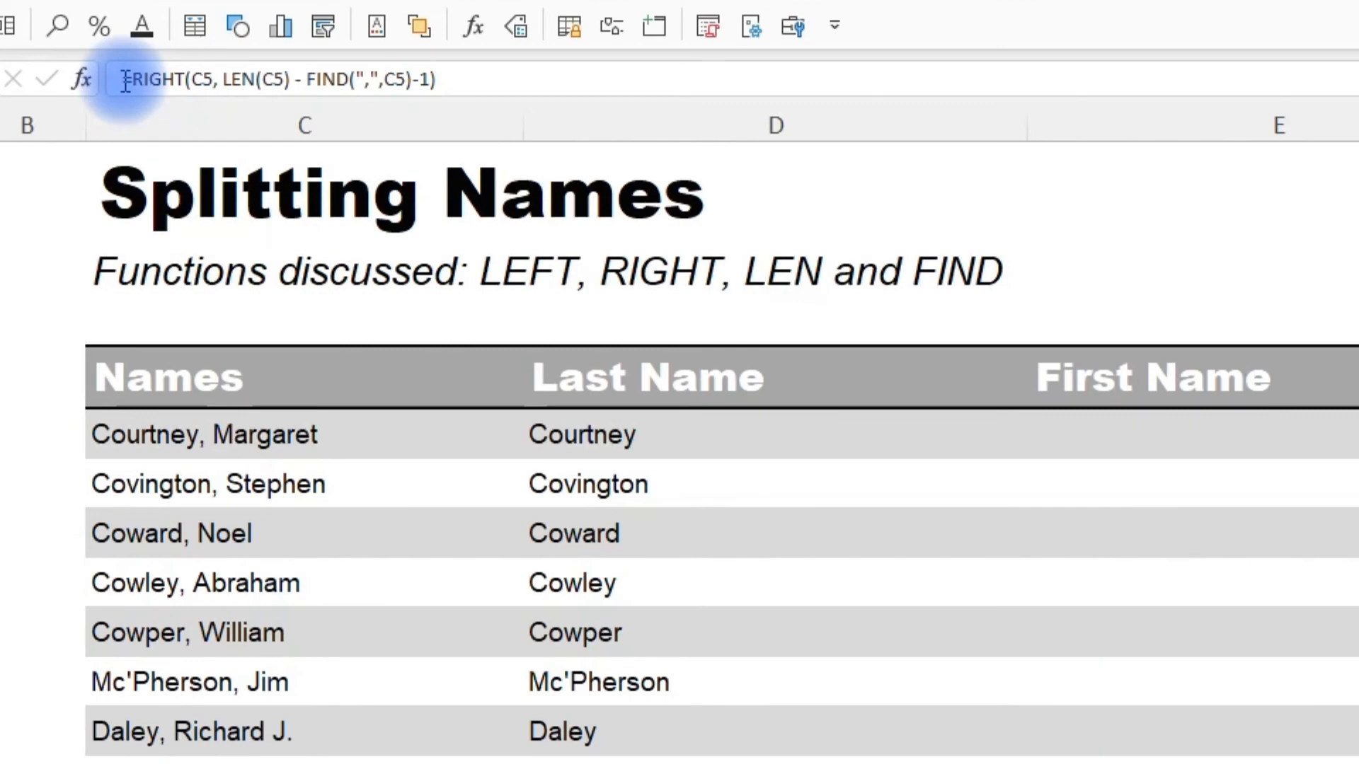
pyautogui.moveTo(132, 91); pyautogui.dragTo(595, 91)
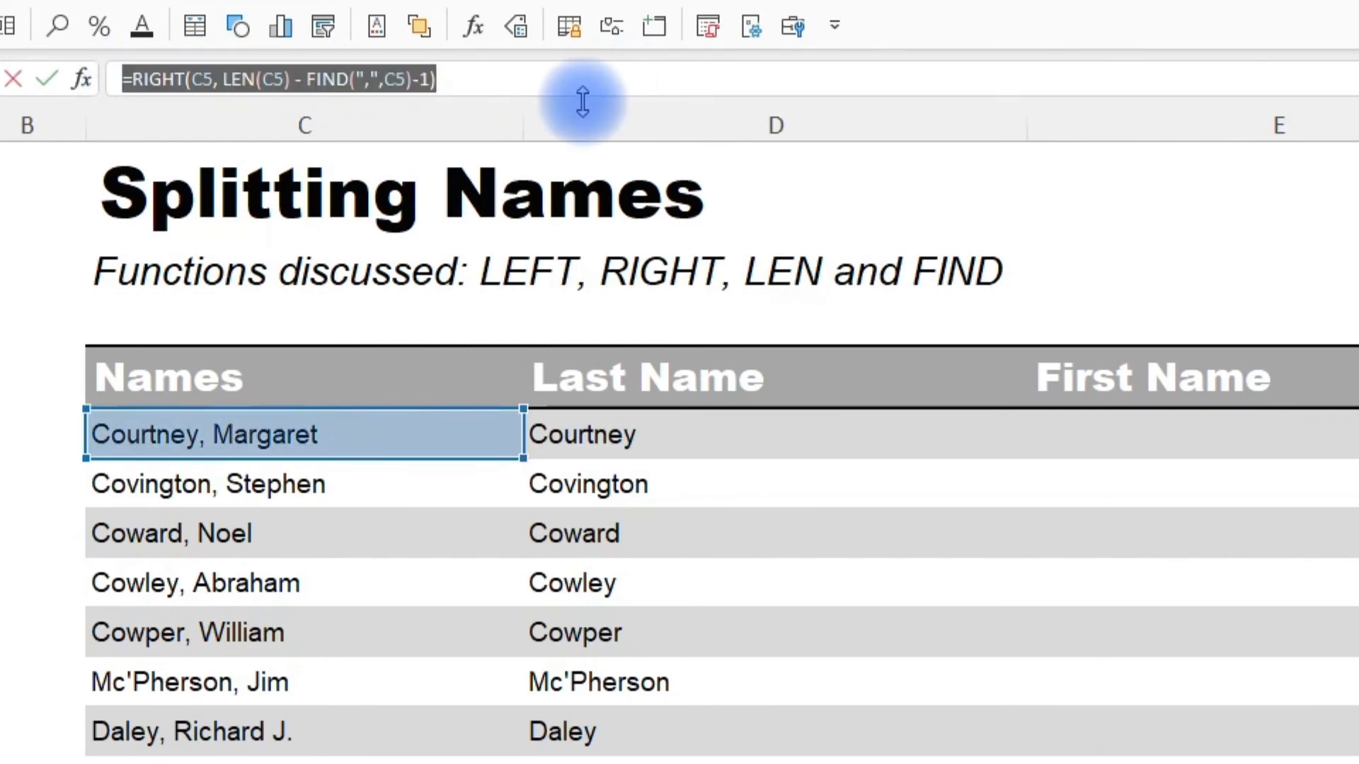
pyautogui.press('Escape')
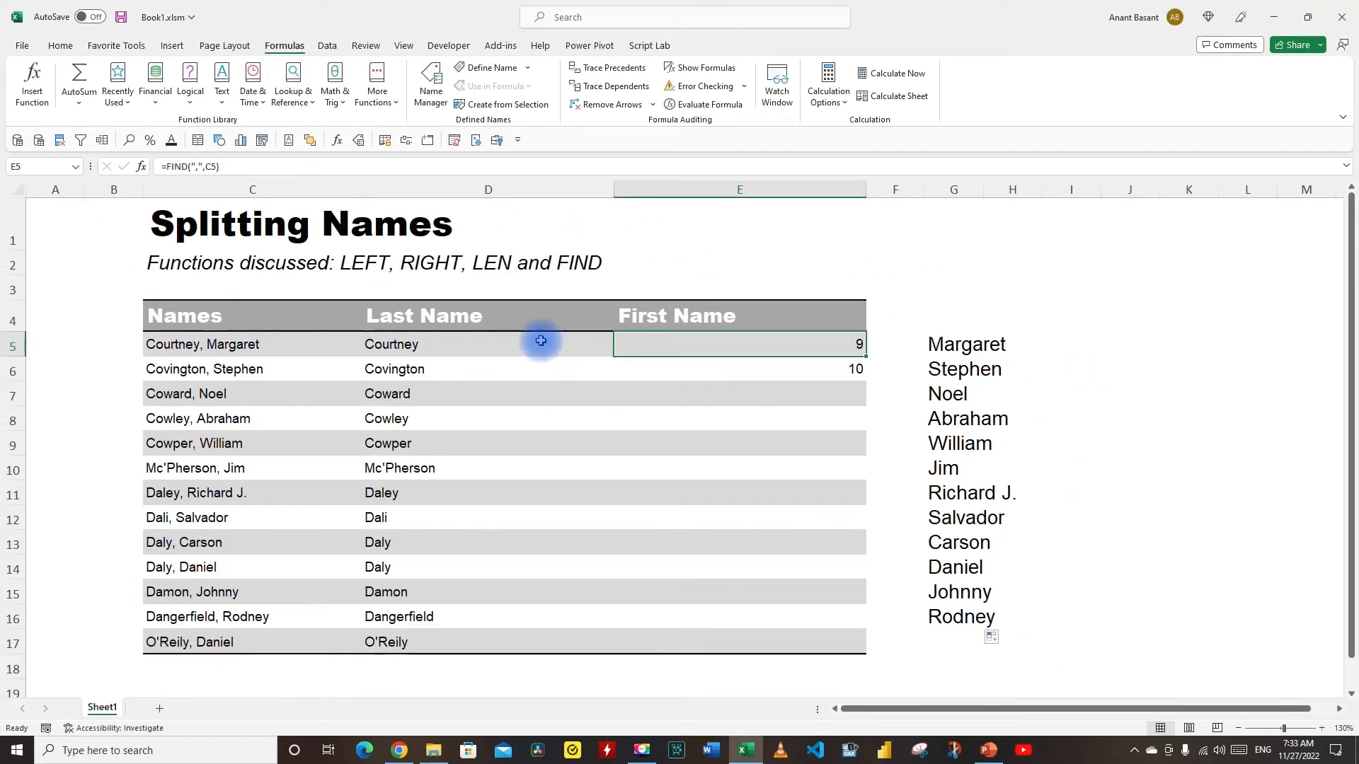
pyautogui.press('F2')
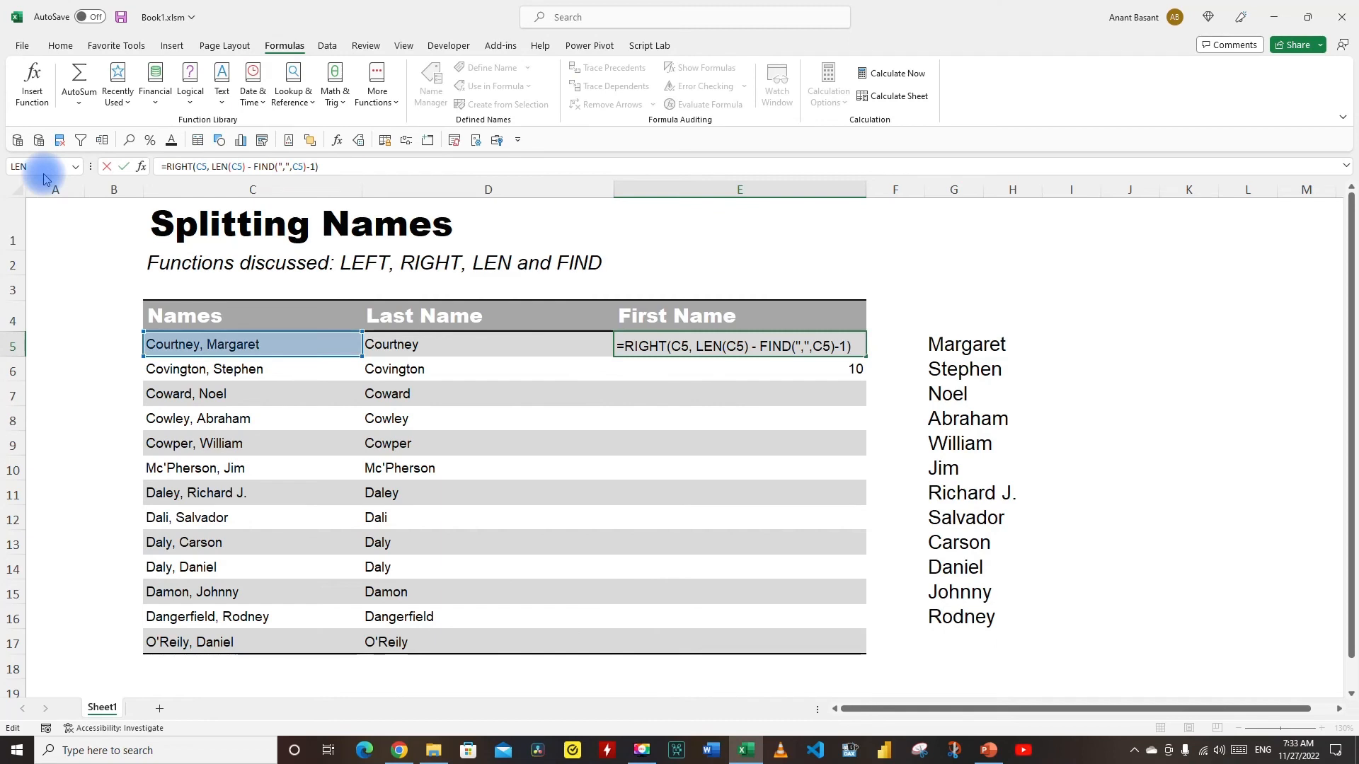
pyautogui.hotkey('ctrl', 'Return')
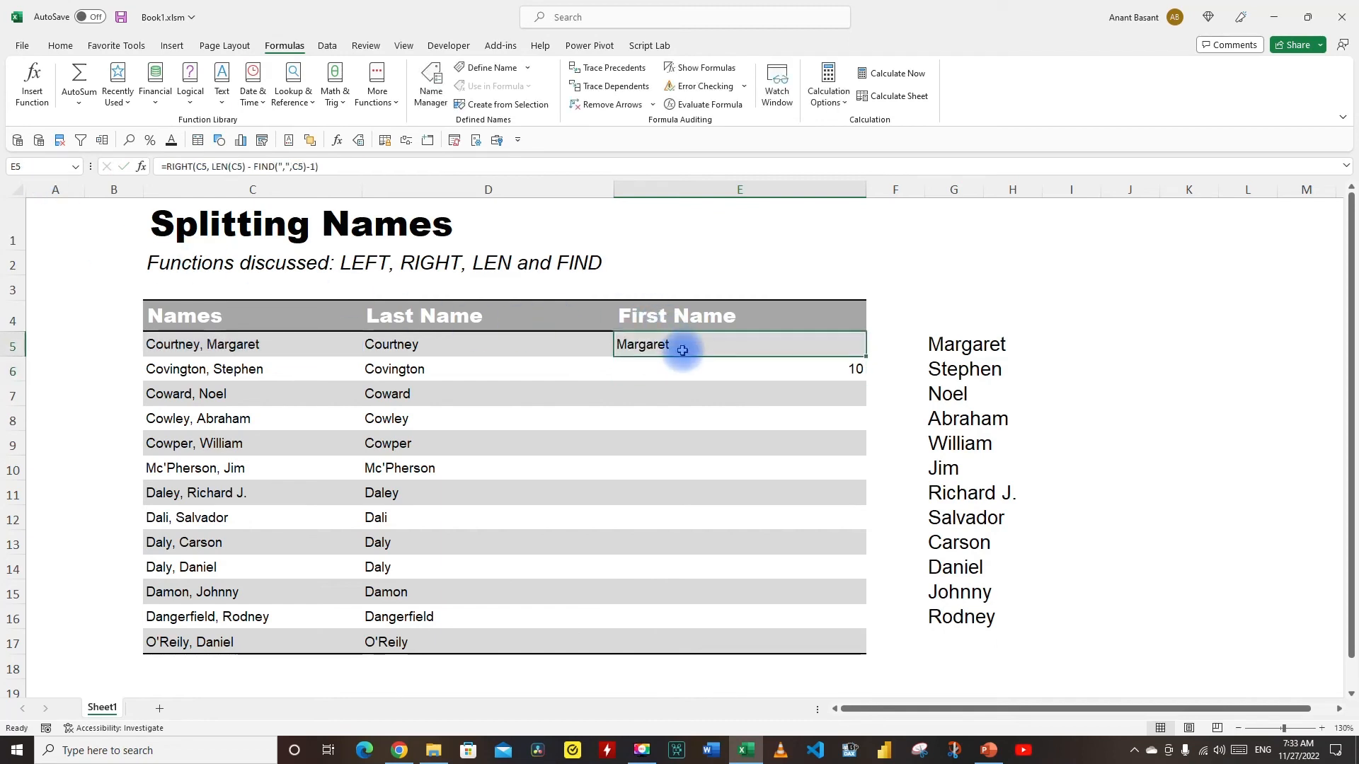
# Step: Copy E5 and paste only its formula over the whole First Name range E5:E17
pyautogui.hotkey('ctrl', 'c')
pyautogui.keyDown('shift'); pyautogui.click(696, 639); pyautogui.keyUp('shift')
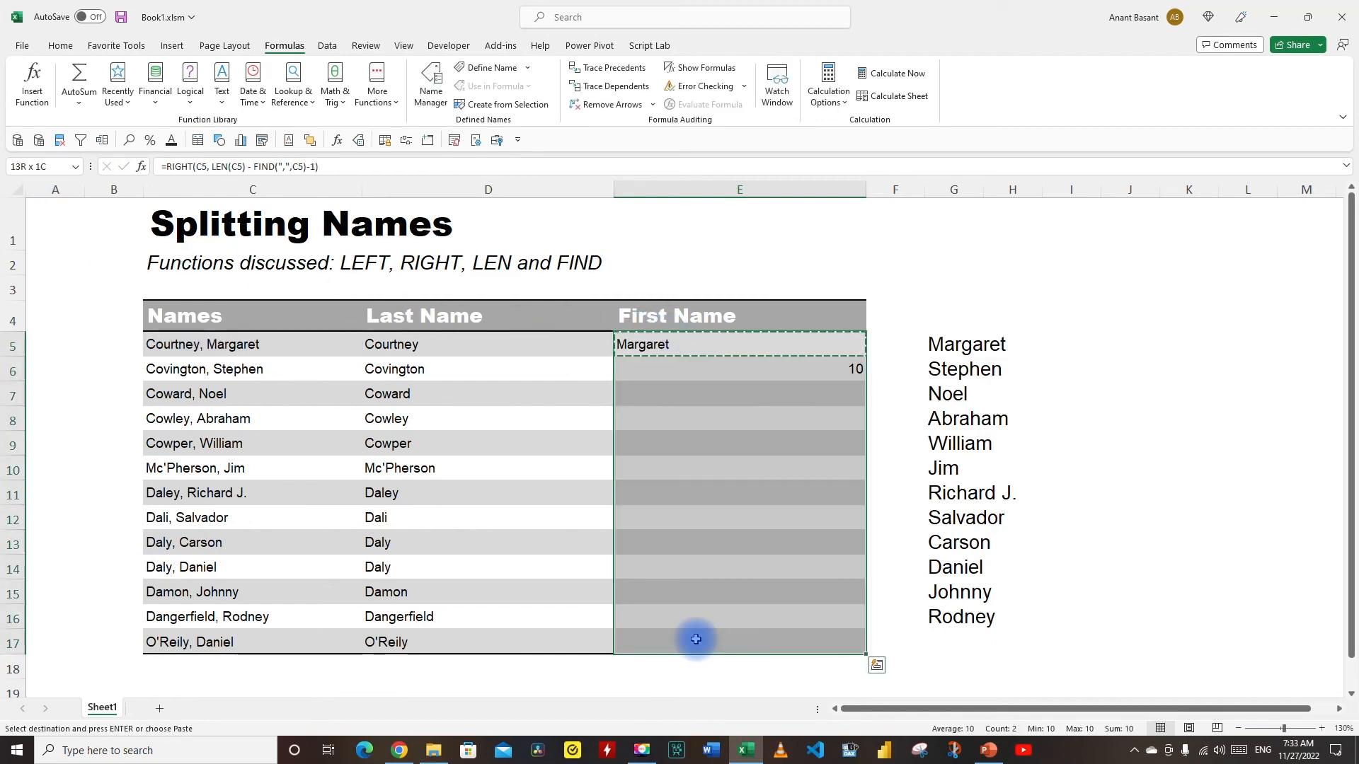
pyautogui.hotkey('ctrl', 'alt', 'v')
pyautogui.press('f')
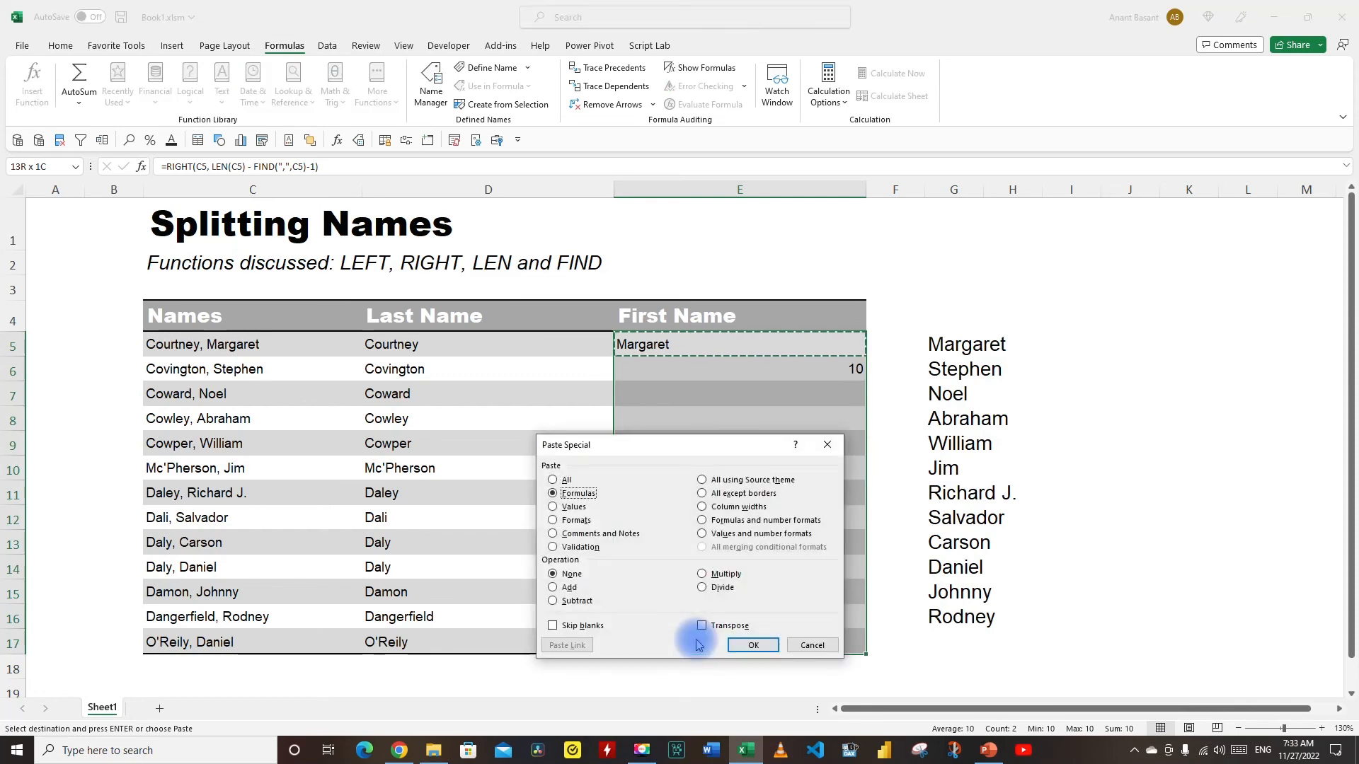
pyautogui.press('Return')
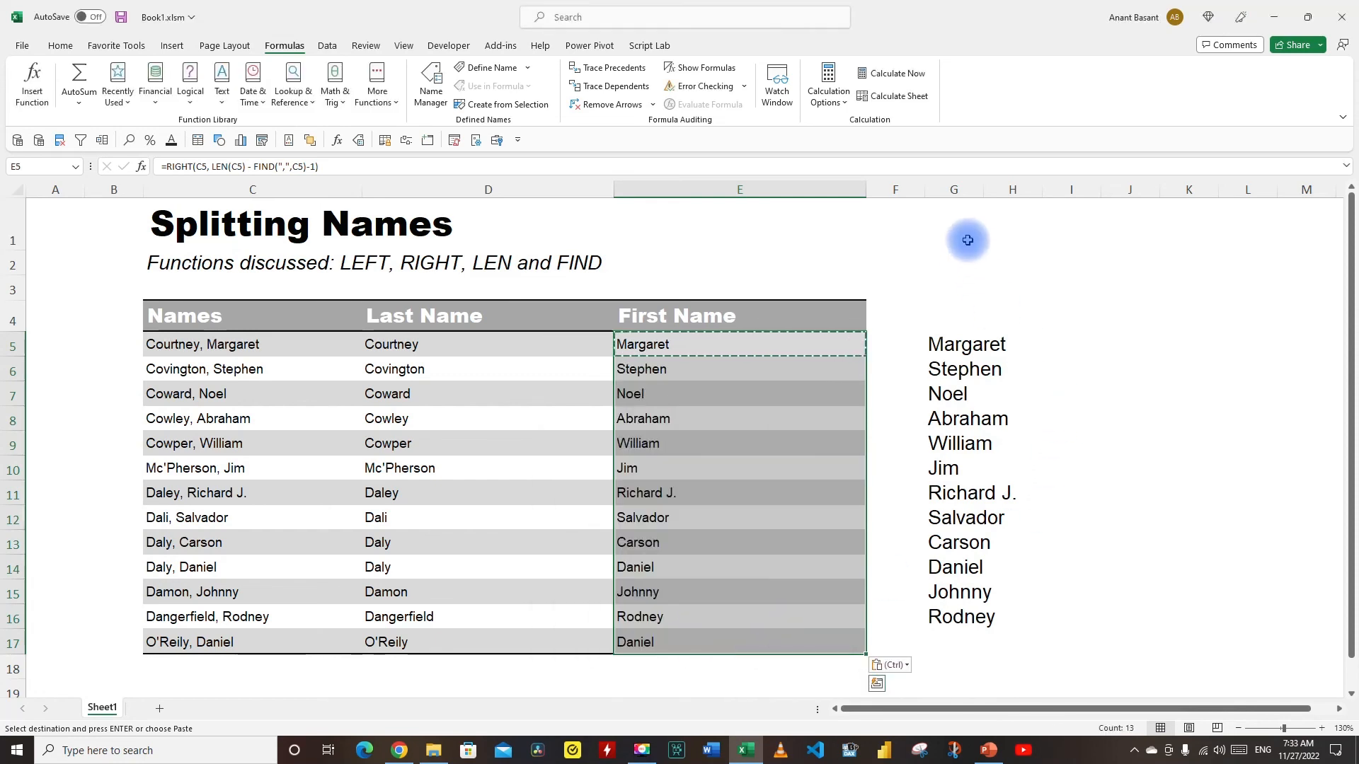
# Step: Clear the helper formulas from column G and select E5
pyautogui.click(959, 189)
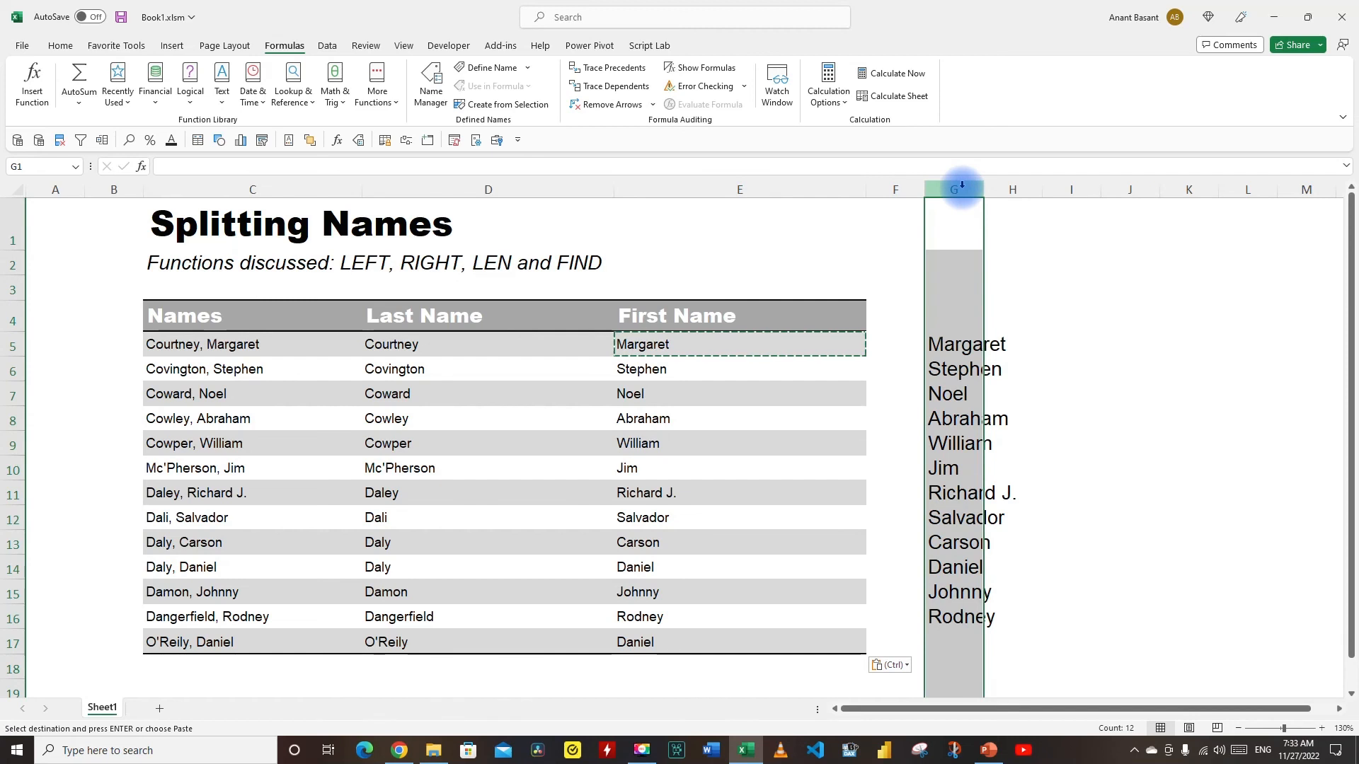
pyautogui.press('Delete')
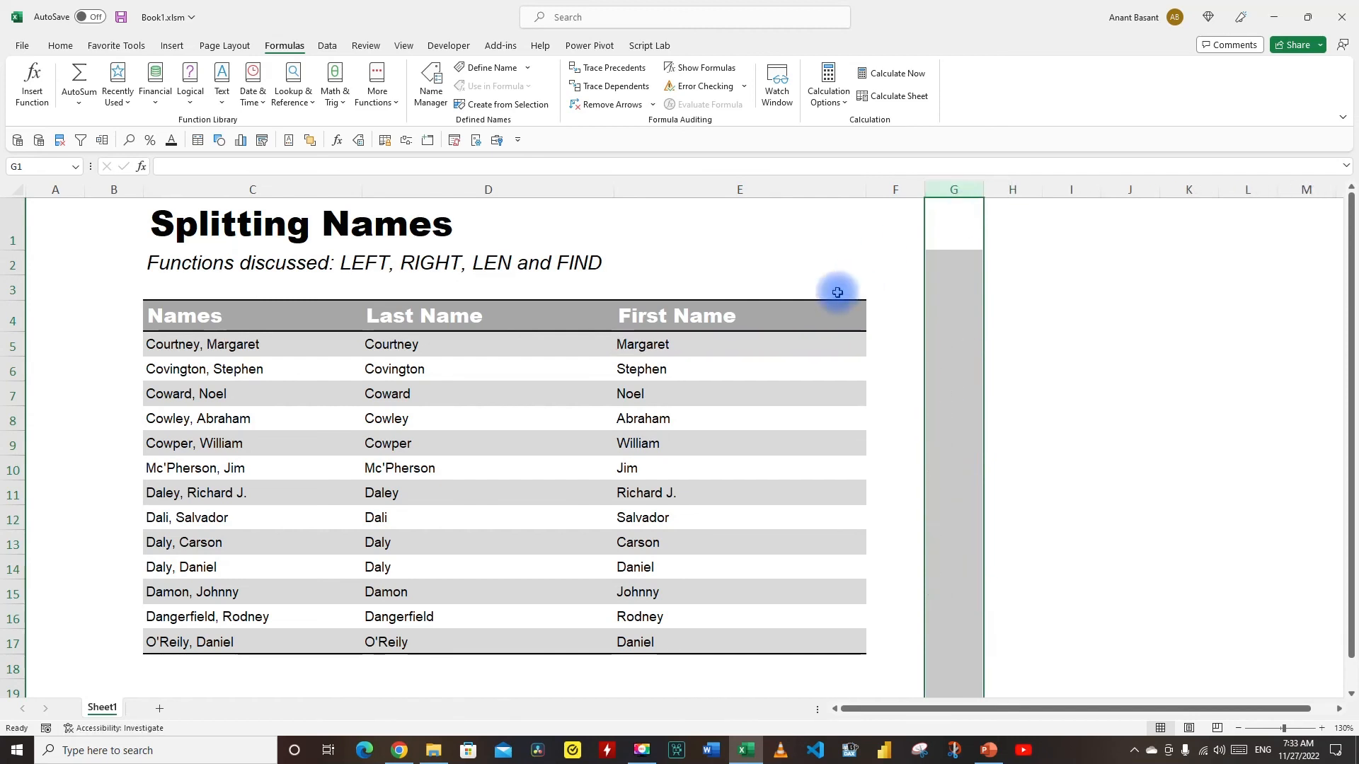
pyautogui.click(675, 342)
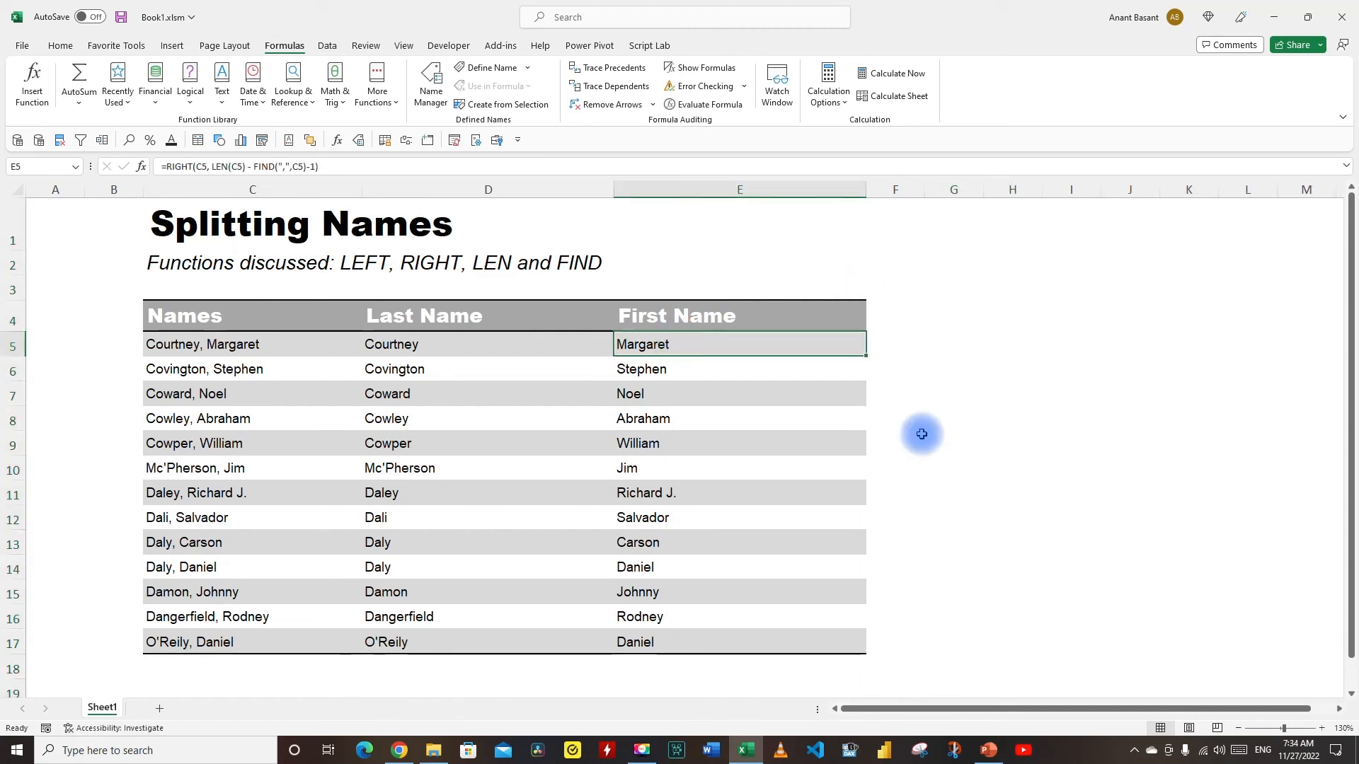